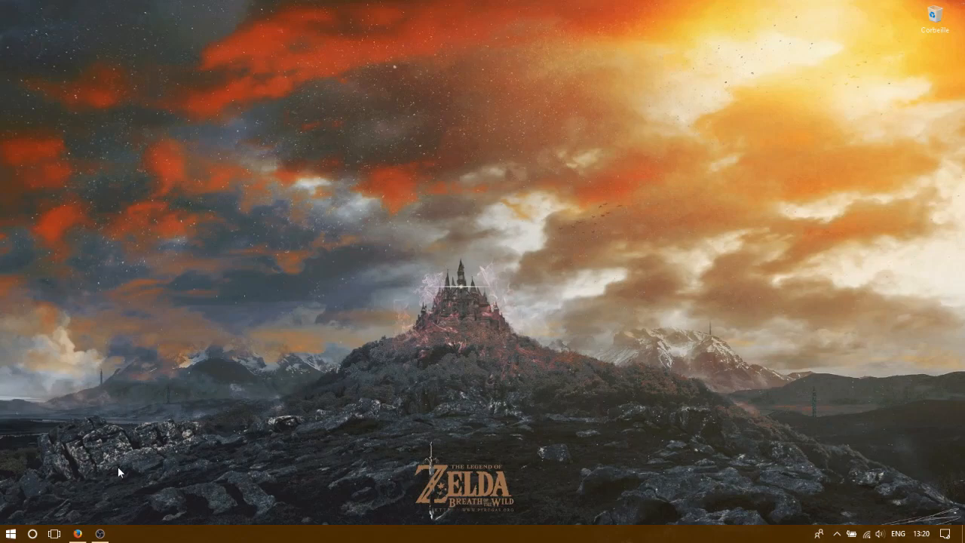
Switch to Firefox and download the latest Cemu version (v1.11.0c, Win x64), saving cemu_1.11.0.zip as a file
left_click(85, 532)
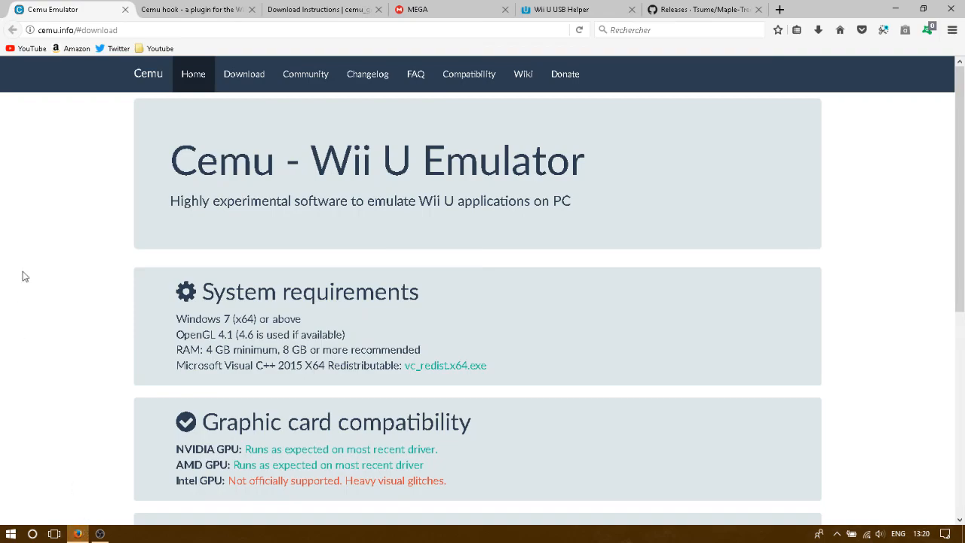
scroll(23, 277, "down", 5)
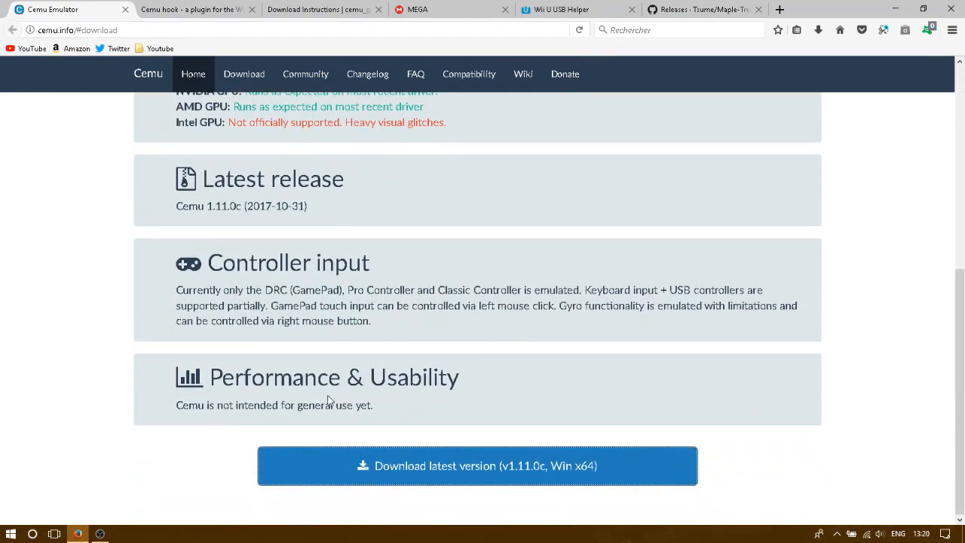
left_click(450, 471)
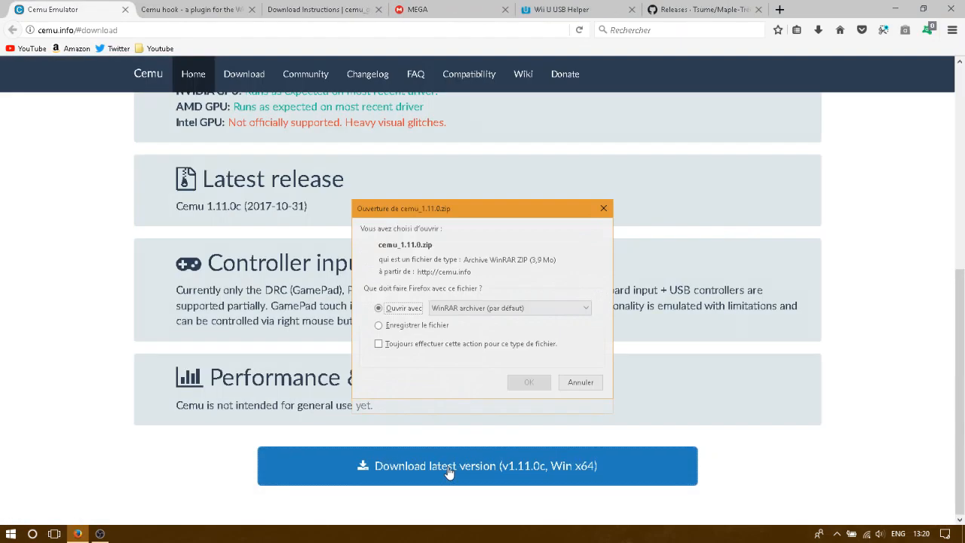
left_click(409, 325)
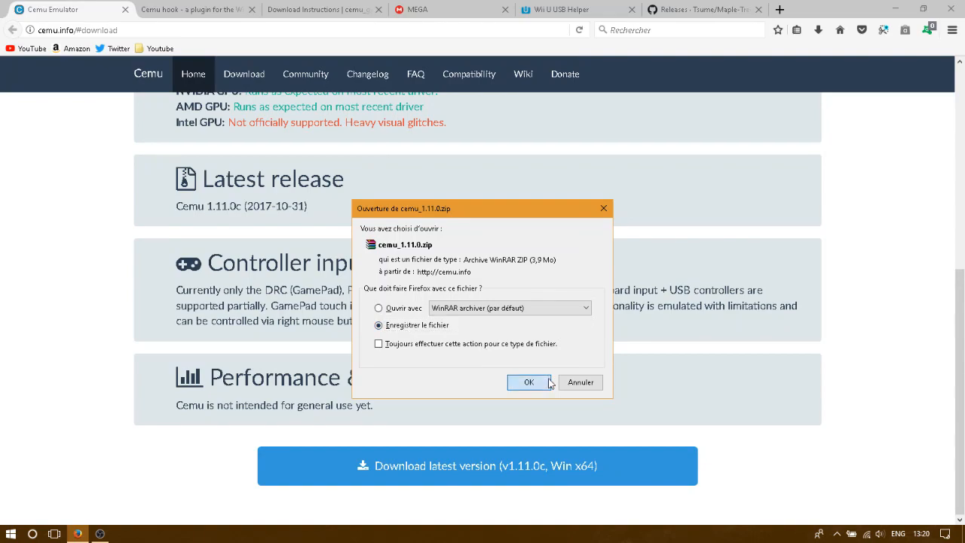
left_click(526, 383)
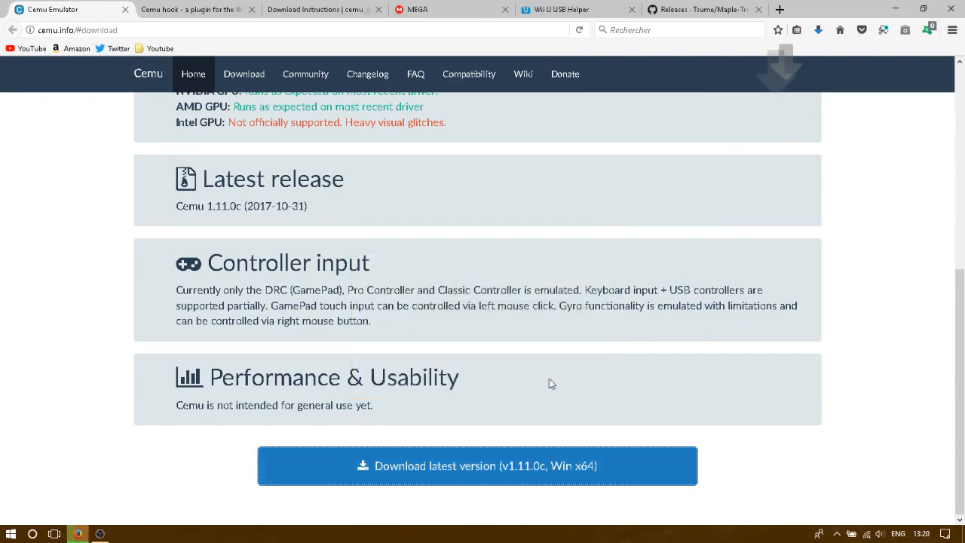
Snap the browser to half the screen and place the downloaded cemu_1.11.0.zip on the desktop
left_click(818, 32)
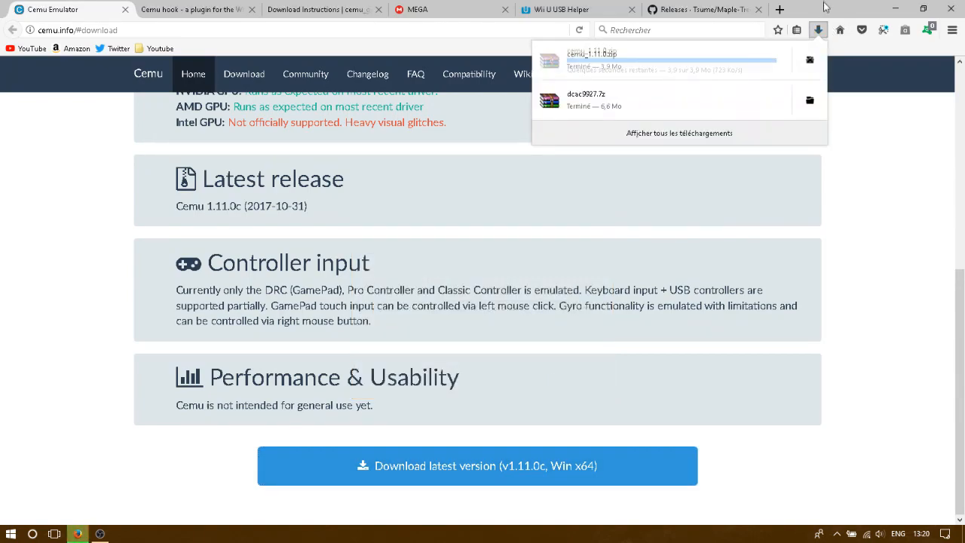
key("super+Right")
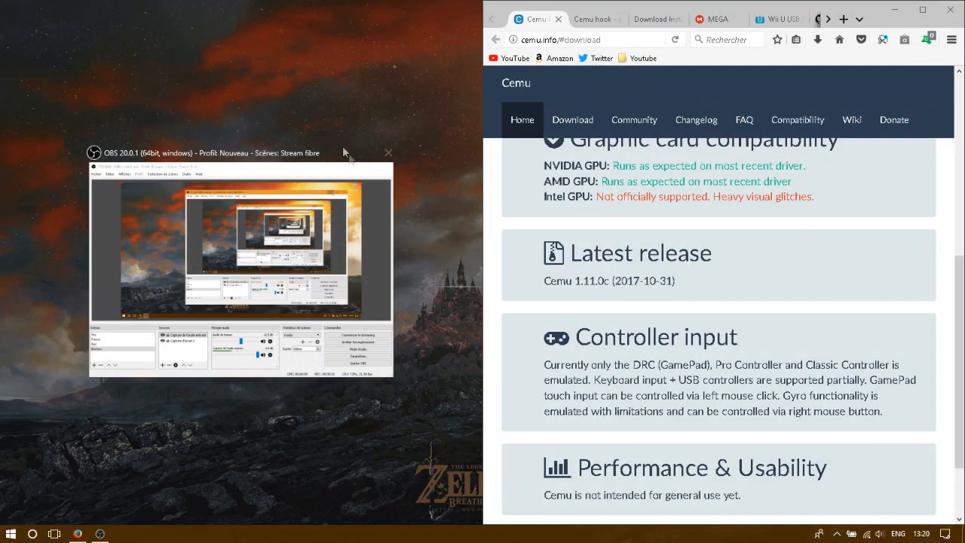
left_click(378, 49)
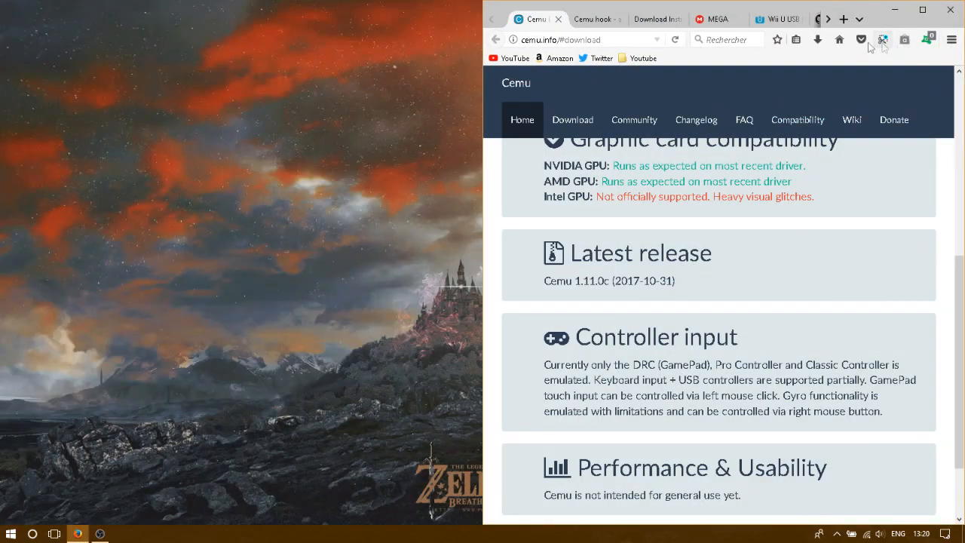
left_click(817, 39)
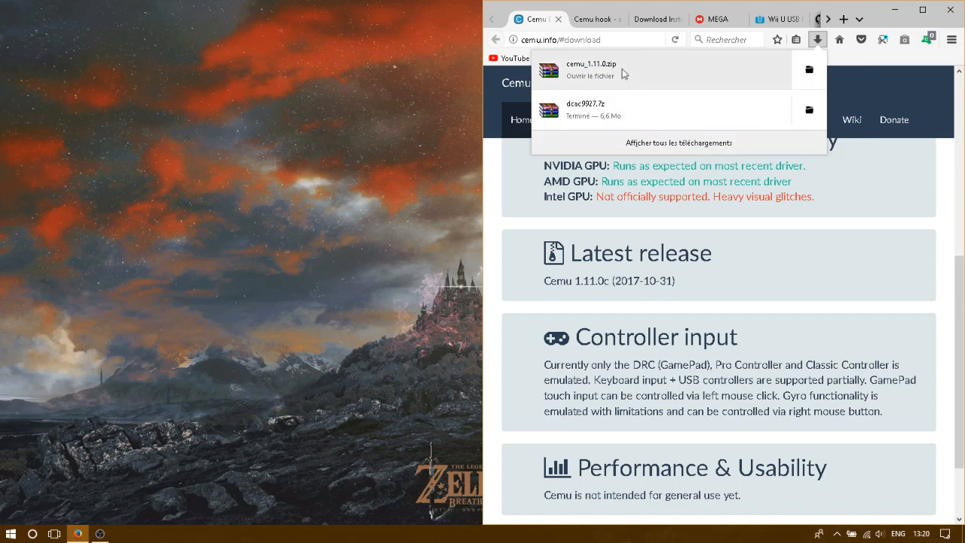
left_click_drag(624, 74, 194, 118)
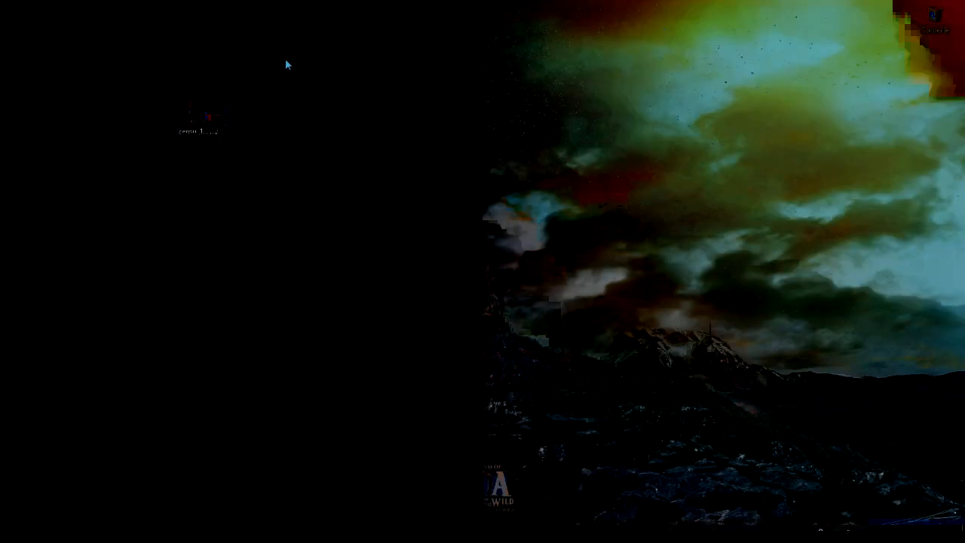
Create a new desktop folder named "Cemu 1.11.0"
right_click(285, 60)
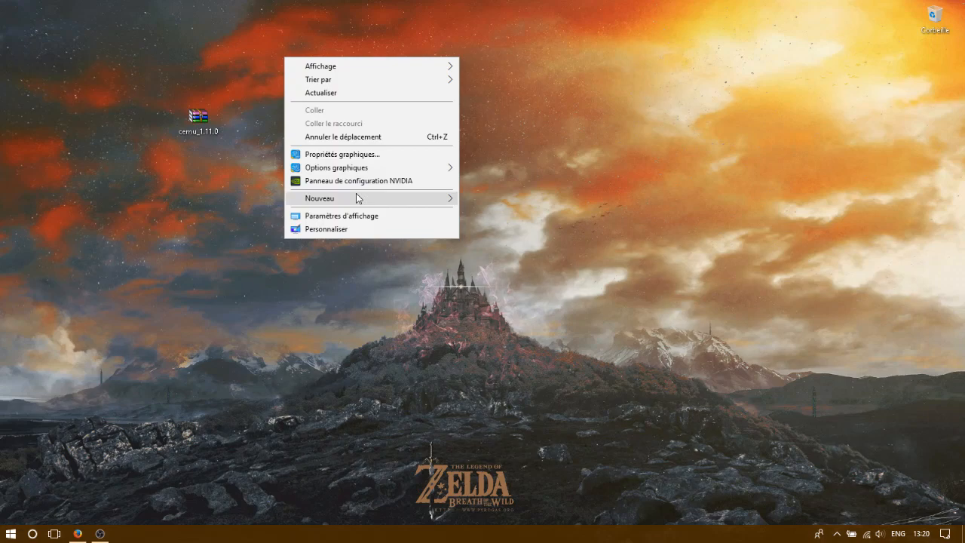
mouse_move(359, 198)
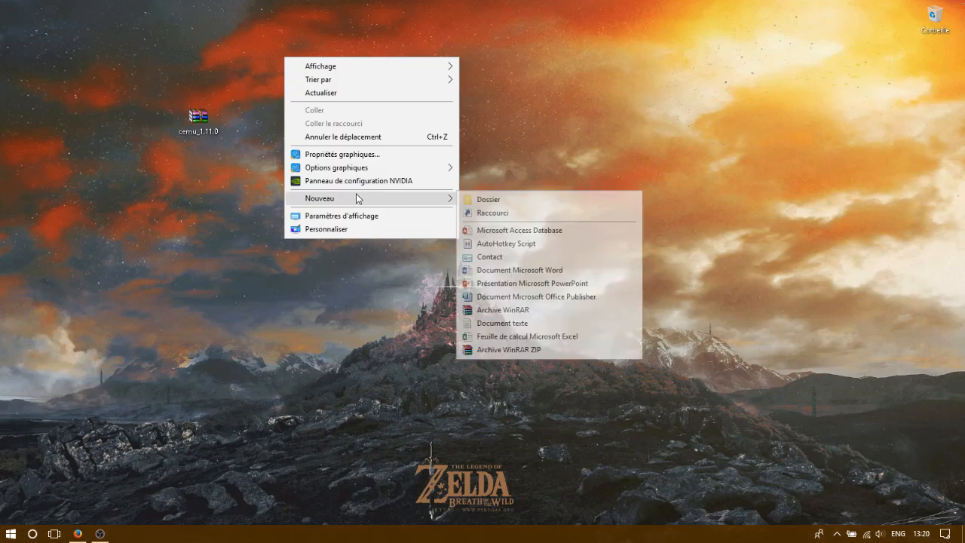
left_click(527, 199)
type("Cemu 1.11.0")
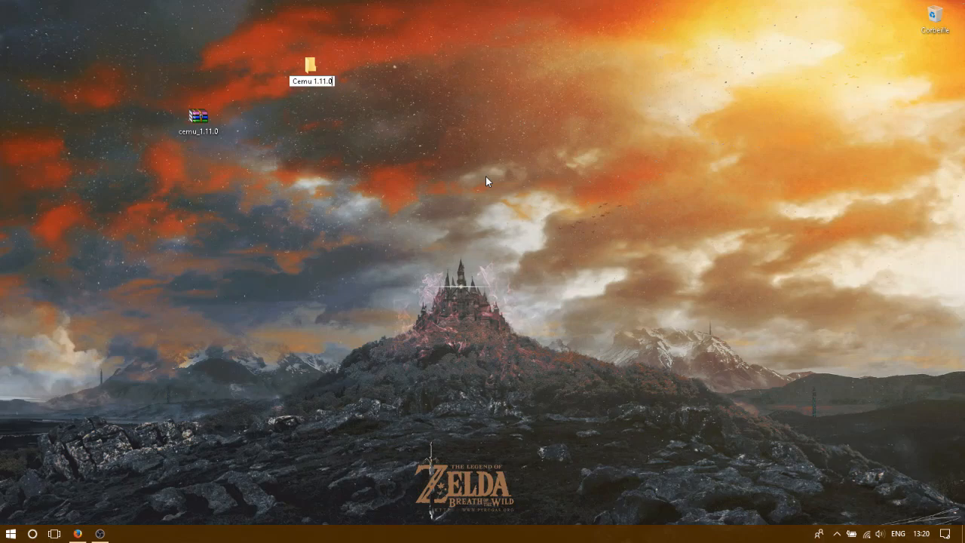
key("Return")
Move the cemu_1.11.0 archive into the Cemu 1.11.0 folder and extract it there
left_click_drag(198, 116, 305, 65)
double_click(305, 64)
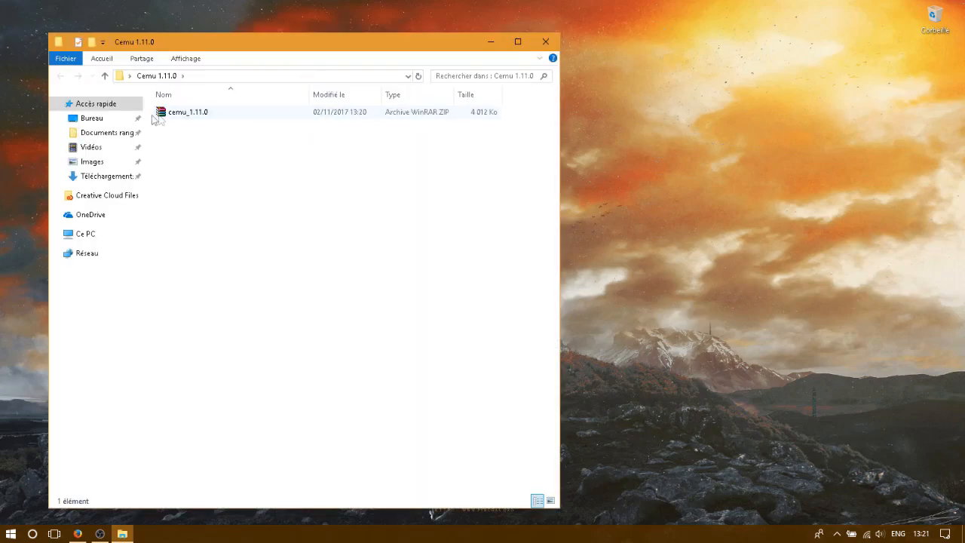
left_click(181, 115)
right_click(180, 113)
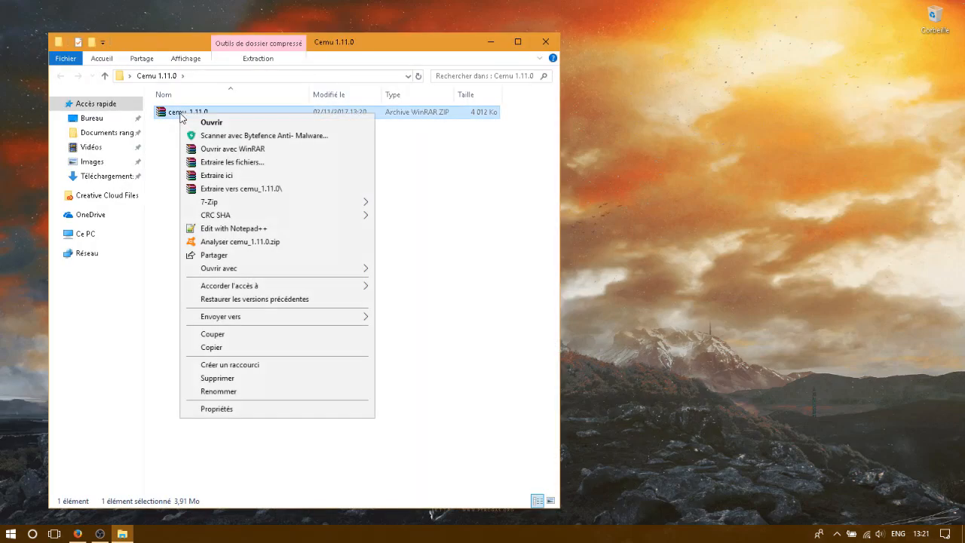
left_click(242, 179)
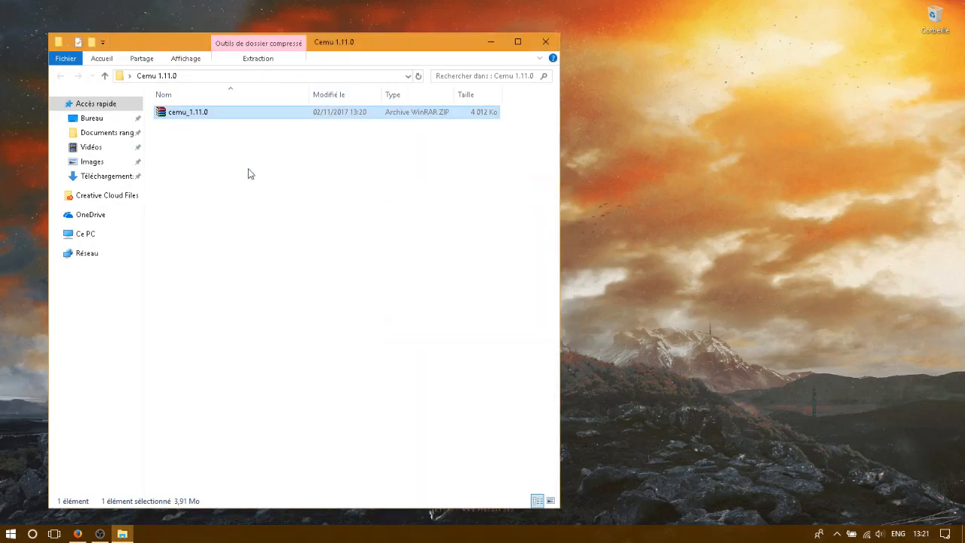
Move the cemu_1.11.0 archive back to the desktop and close the folder window
left_click_drag(209, 125, 26, 21)
left_click(545, 42)
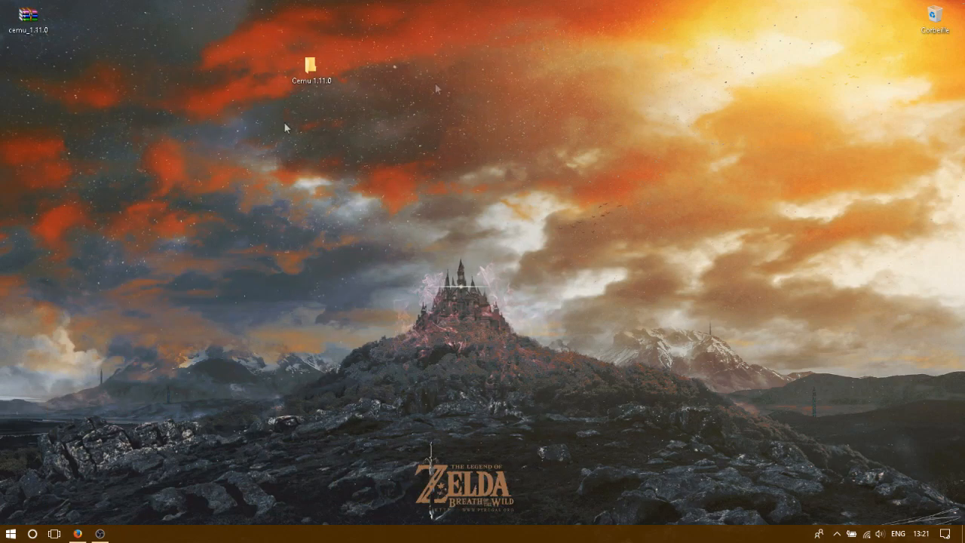
left_click_drag(282, 87, 281, 89)
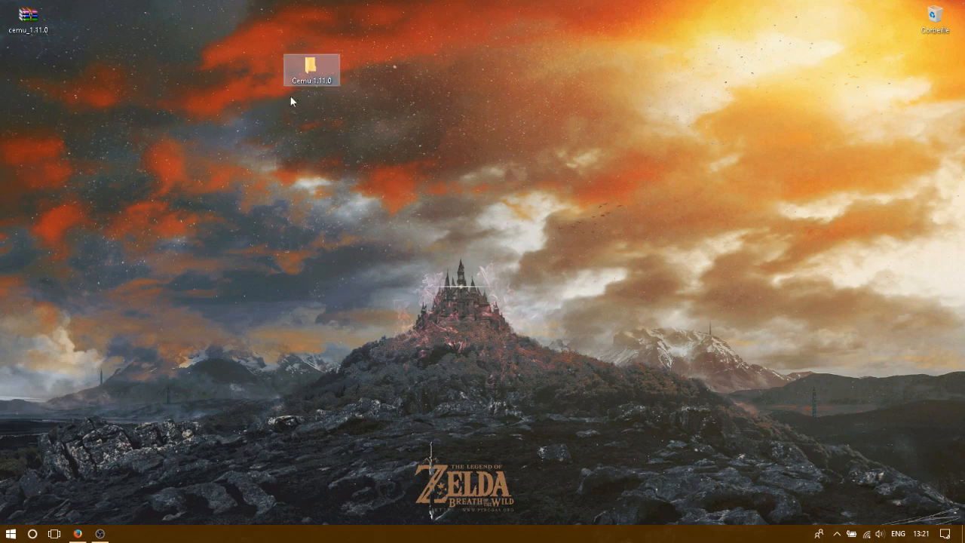
Open the extracted cemu_1.11.0 folder inside the Cemu 1.11.0 desktop folder
double_click(314, 59)
double_click(205, 113)
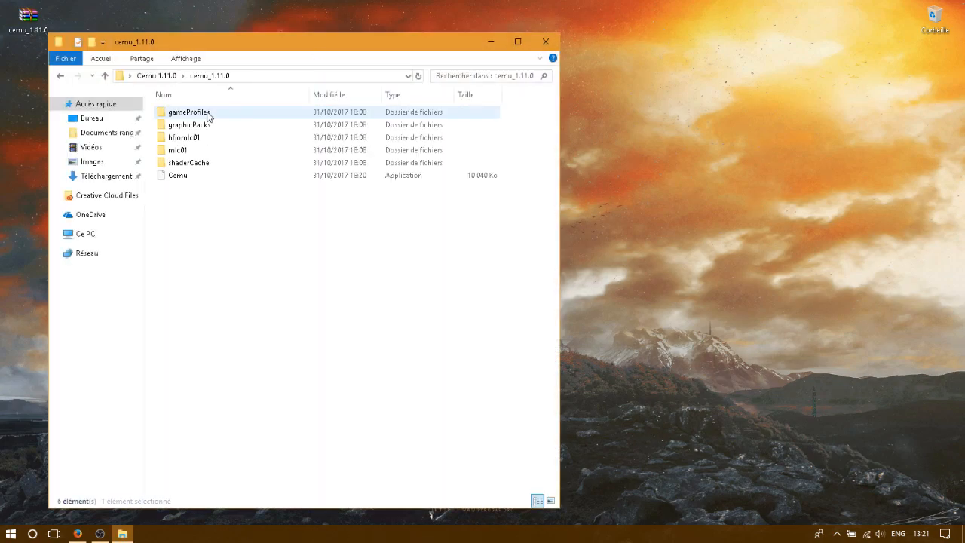
left_click_drag(203, 228, 208, 101)
left_click(269, 349)
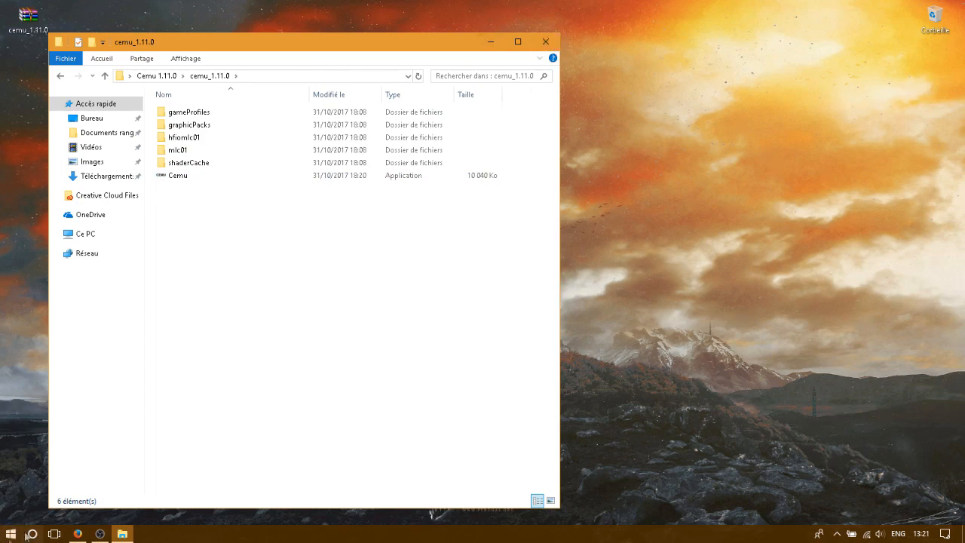
Switch to Firefox, close the Cemu website page and maximize the browser on the Cemu hook page
left_click(79, 534)
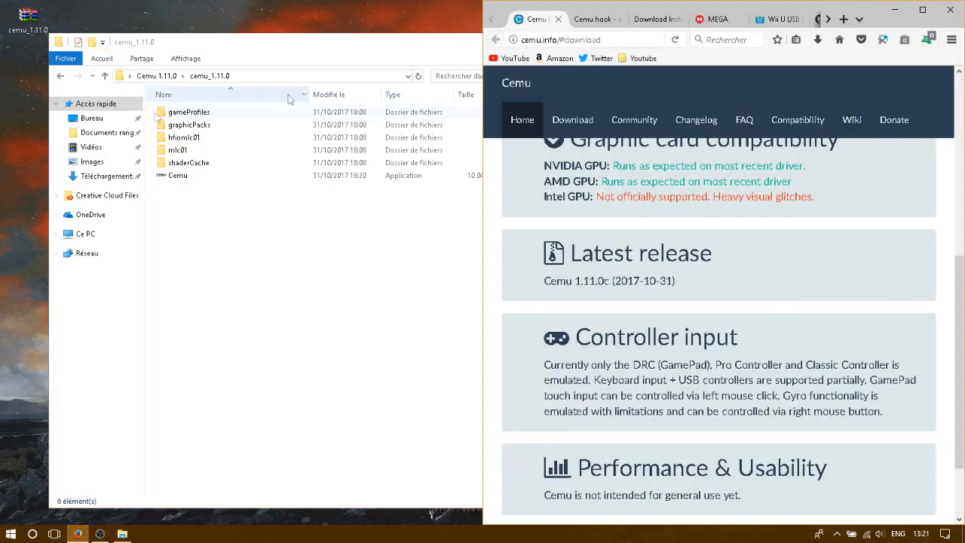
left_click(559, 20)
left_click(921, 11)
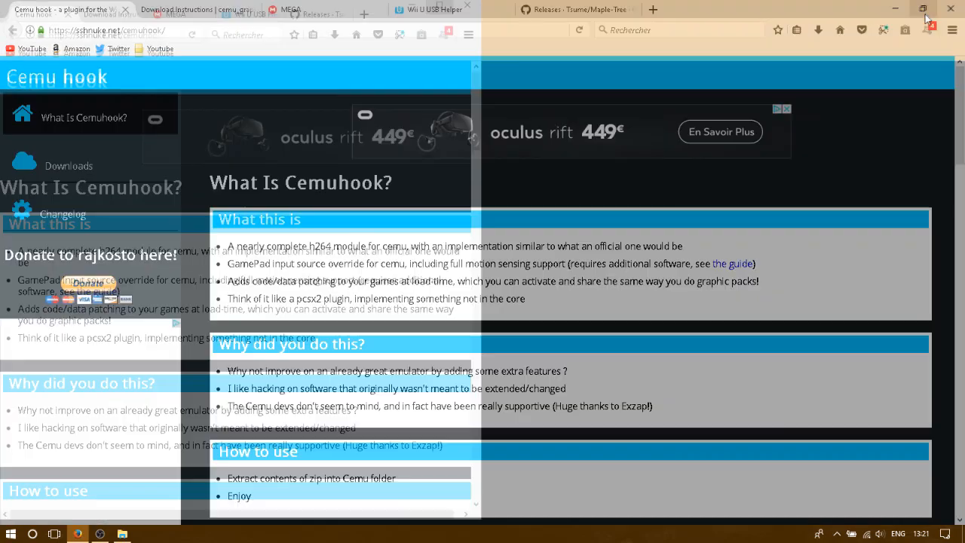
Download cemuhook_1100f_0550.zip, the Cemu hook 0.5.5.0 build for 1.8.1-1.11.0, from the older versions and save it
scroll(709, 164, "down", 10)
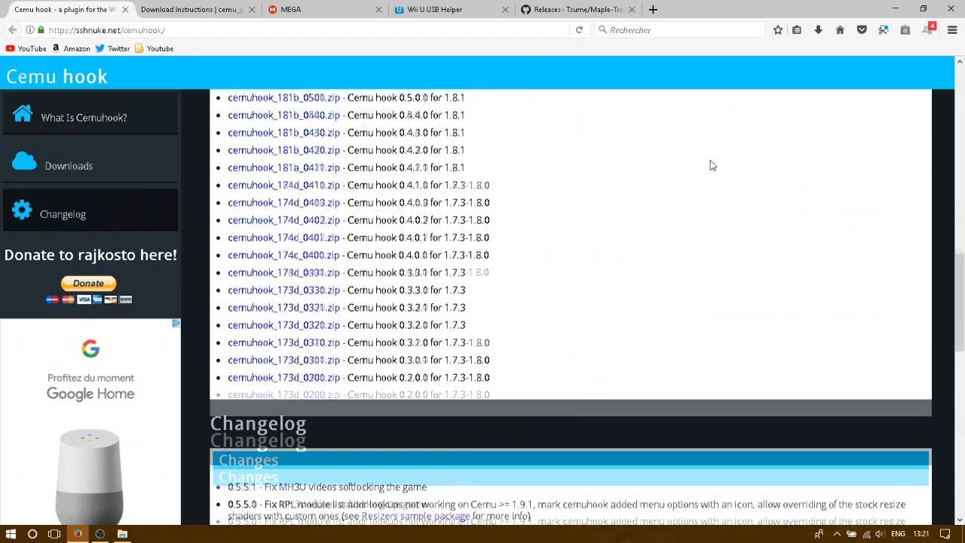
scroll(709, 163, "up", 4)
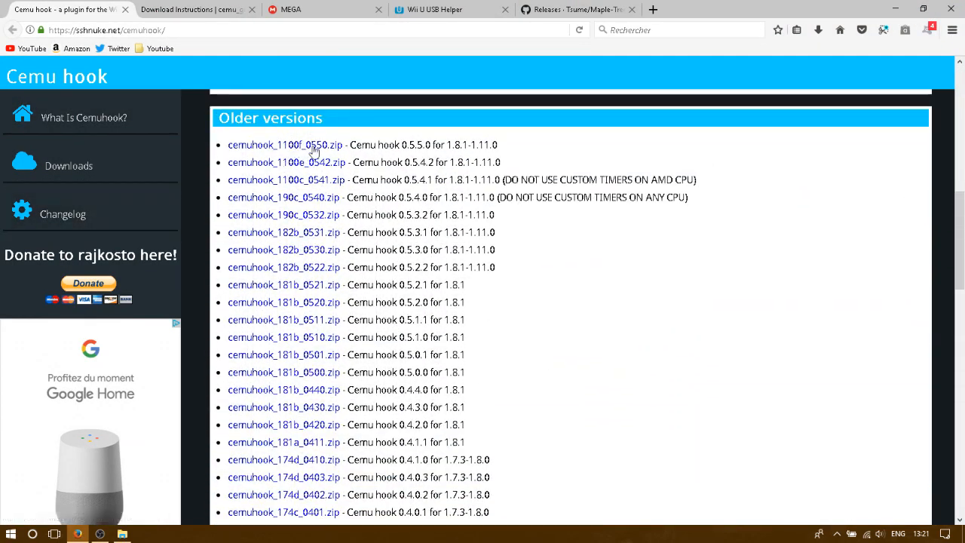
left_click_drag(415, 144, 471, 144)
left_click(513, 145)
left_click(329, 154)
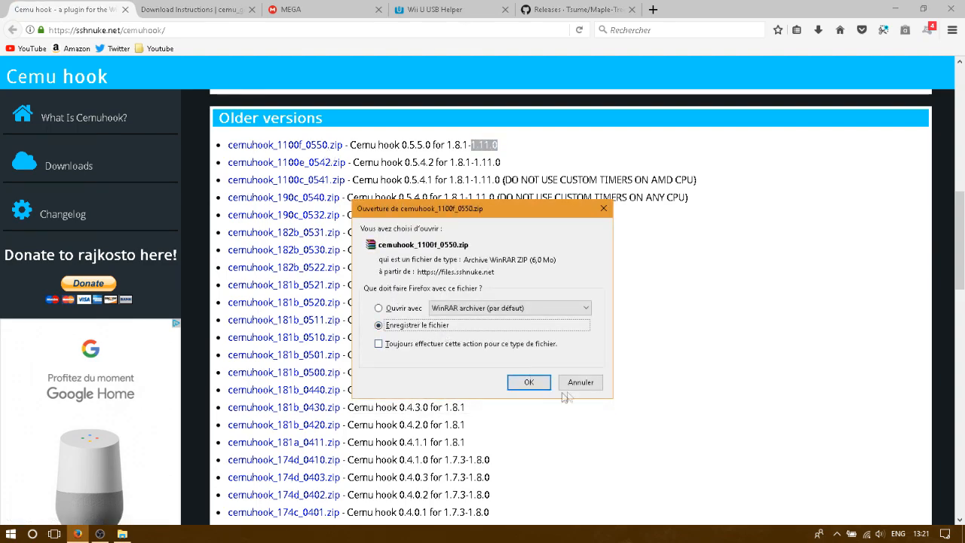
left_click(530, 382)
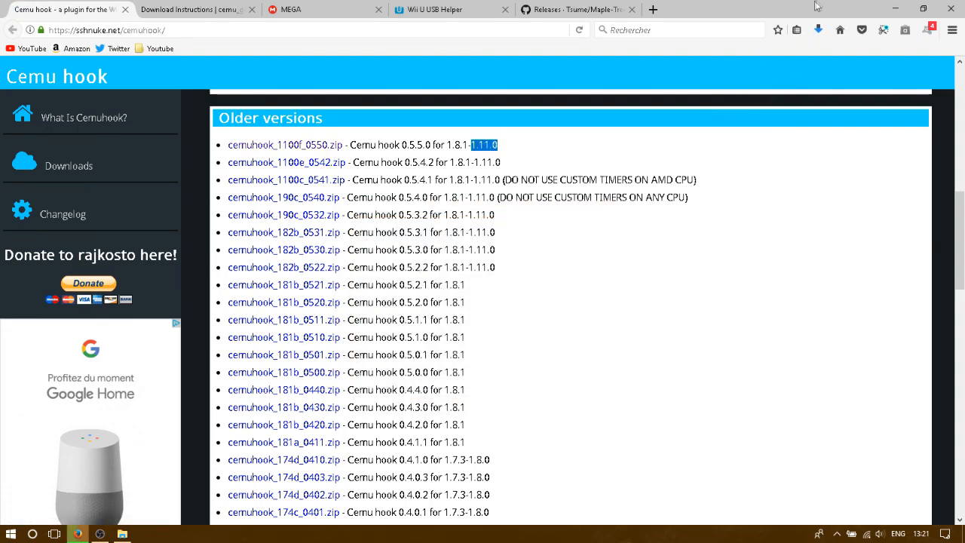
Put the downloaded cemuhook_1100f_0550 archive in the cemu_1.11.0 folder and extract it there
key("super+Right")
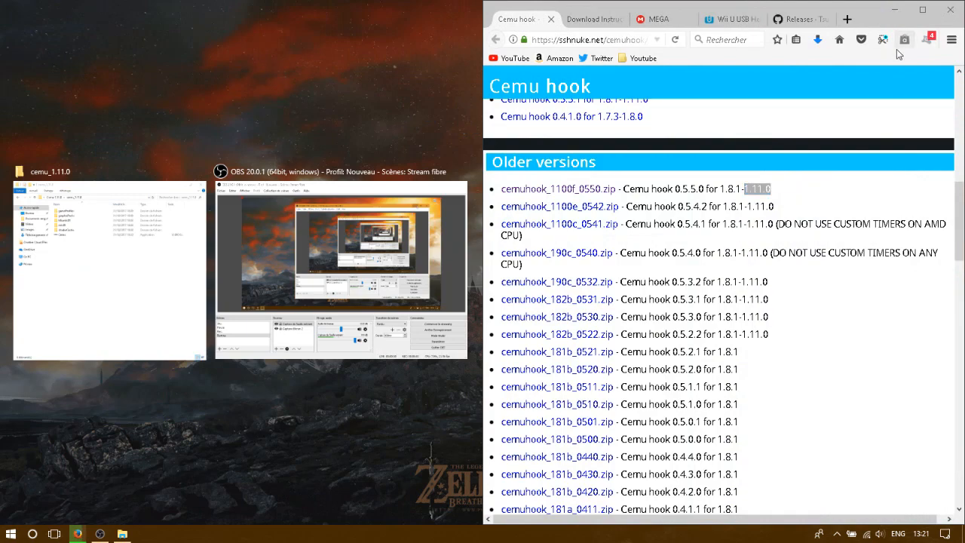
left_click(817, 39)
left_click_drag(699, 71, 289, 263)
left_click(894, 10)
right_click(224, 191)
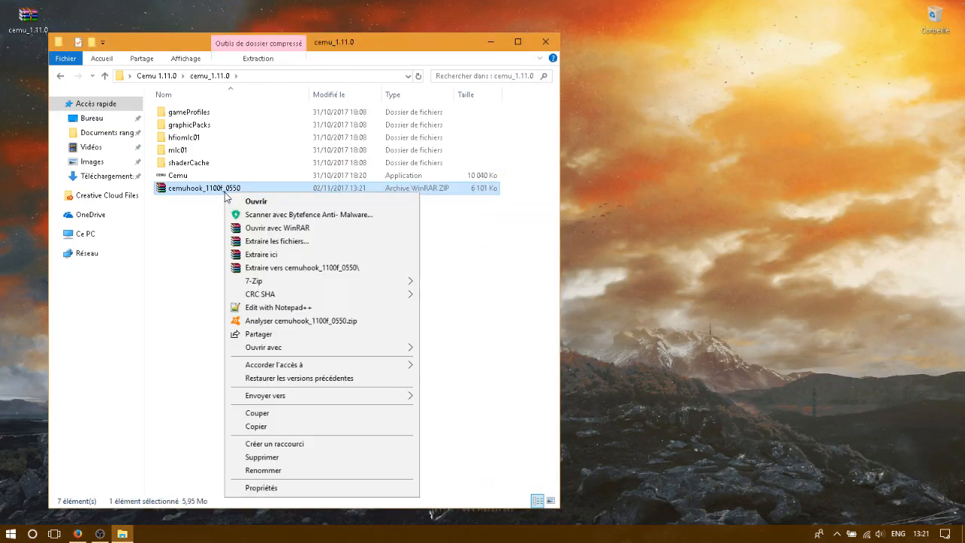
left_click(290, 259)
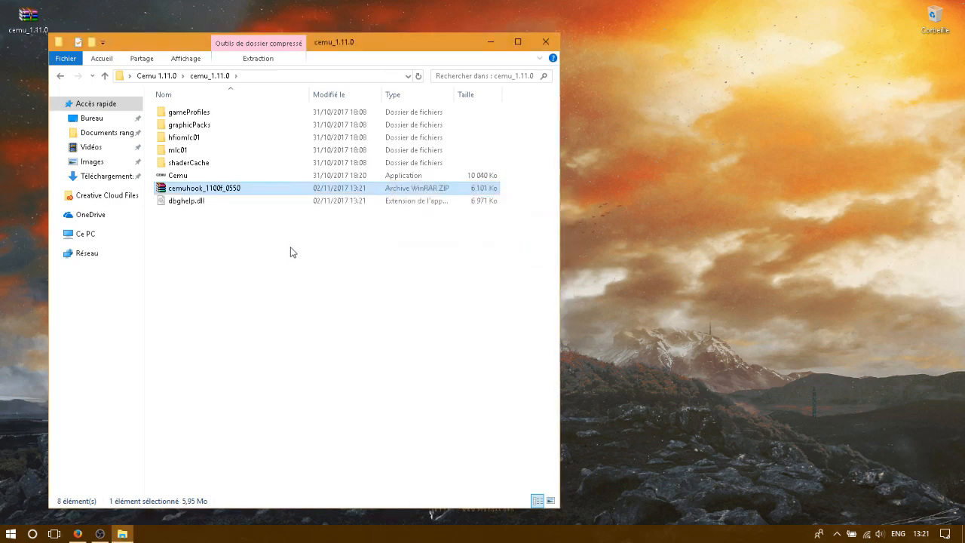
Move the cemuhook_1100f_0550 archive out to the desktop and close the cemu_1.11.0 folder window
left_click_drag(203, 195, 27, 73)
left_click_drag(437, 50, 528, 52)
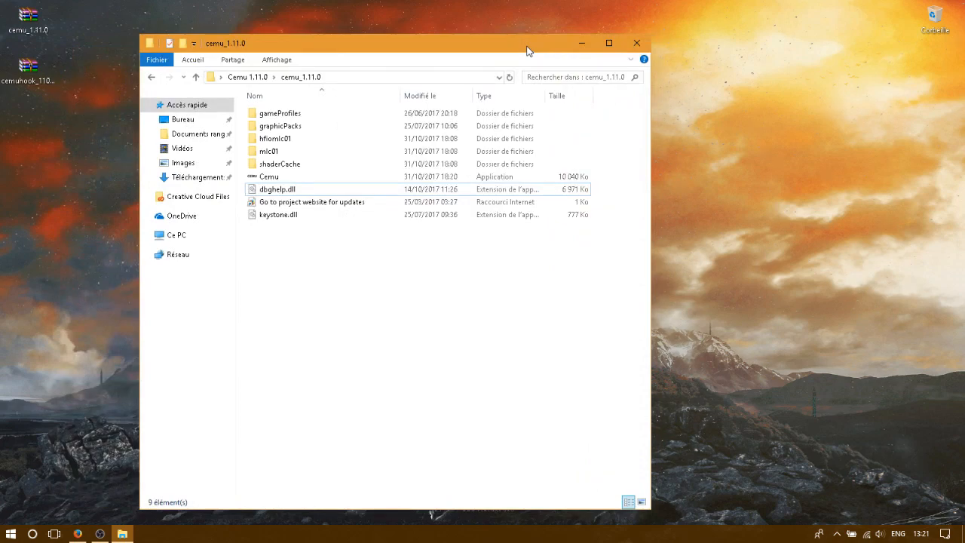
left_click(636, 43)
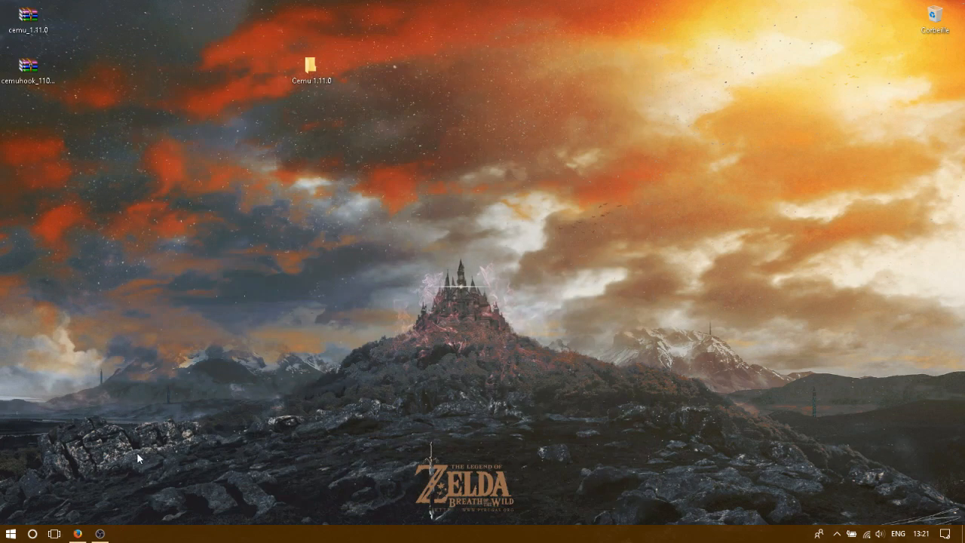
In Firefox, close the Cemu hook page and download the latest Cemu graphic packs, saving graphicPacks_2-346.zip
left_click(78, 533)
left_click(551, 19)
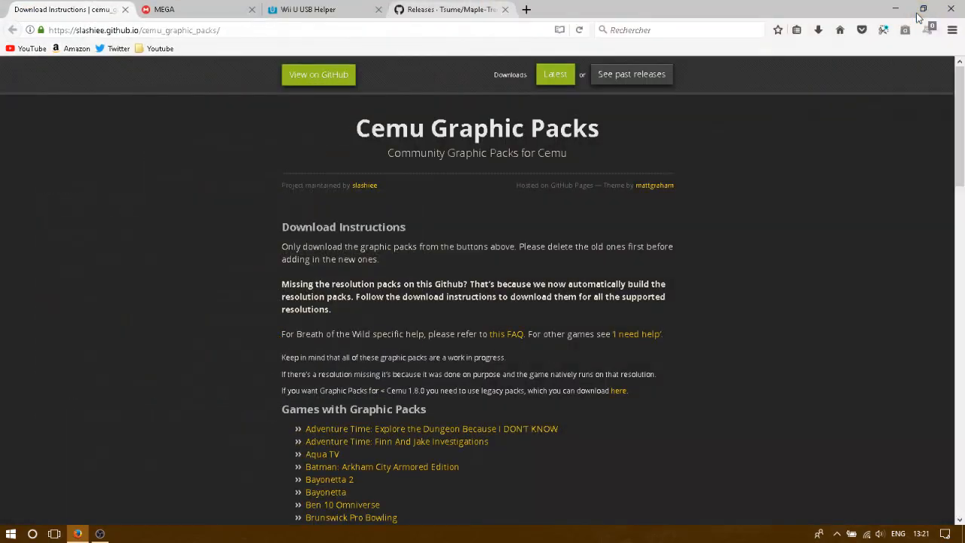
left_click(922, 10)
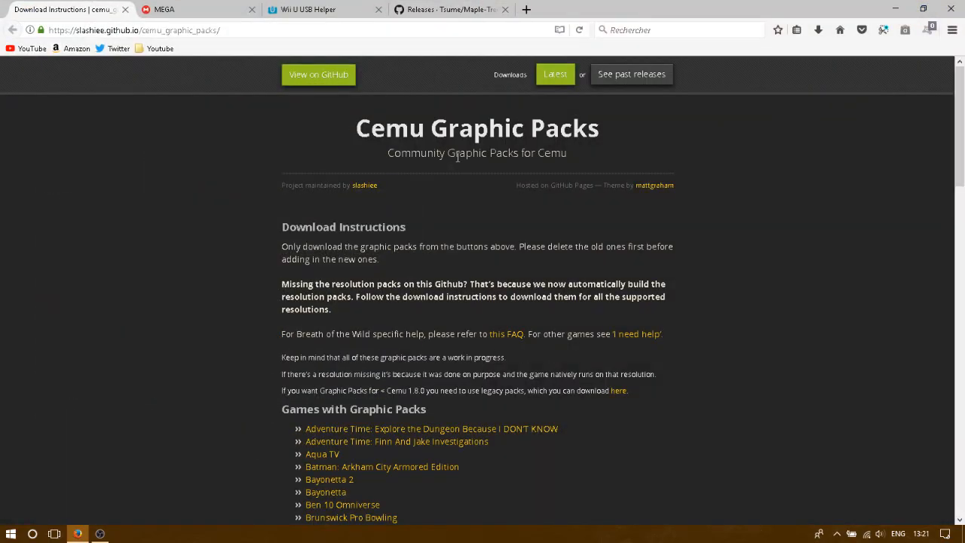
left_click(555, 75)
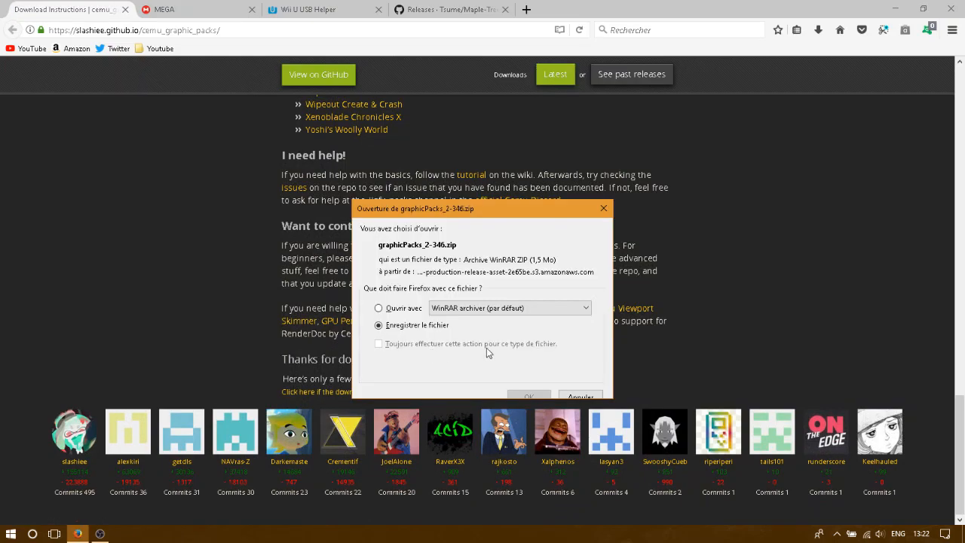
left_click(523, 379)
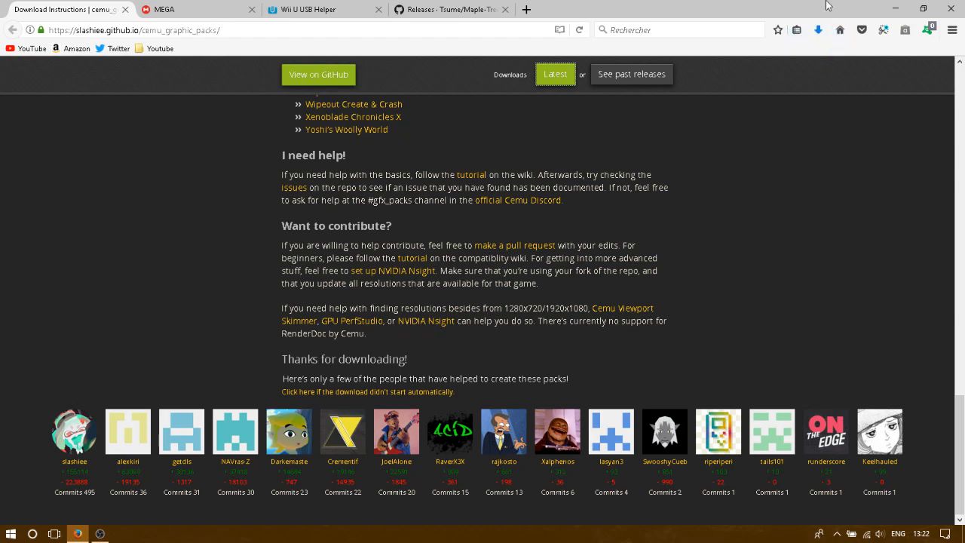
Move the downloaded graphicPacks_2-346 archive from Firefox's downloads to the desktop and minimize the browser
key("super+Right")
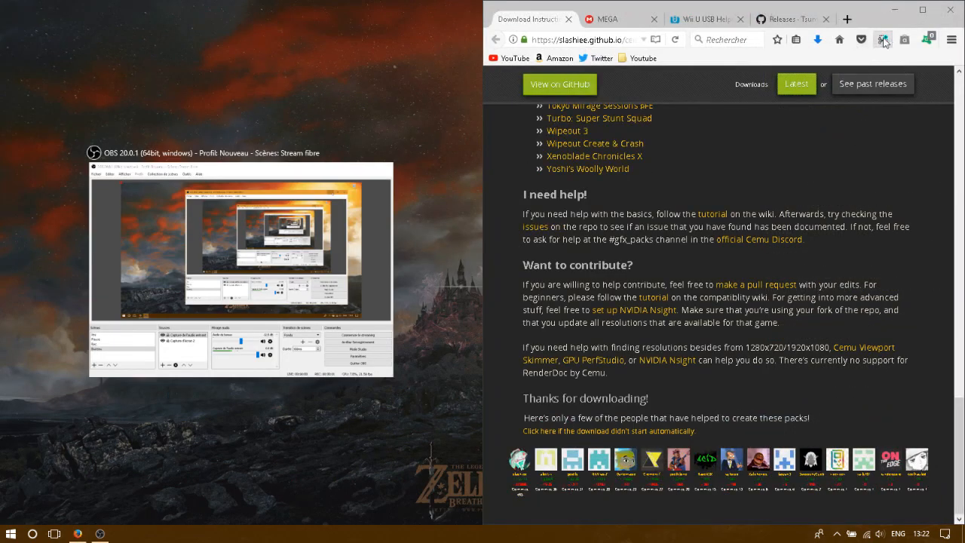
left_click(817, 39)
left_click_drag(729, 81, 28, 159)
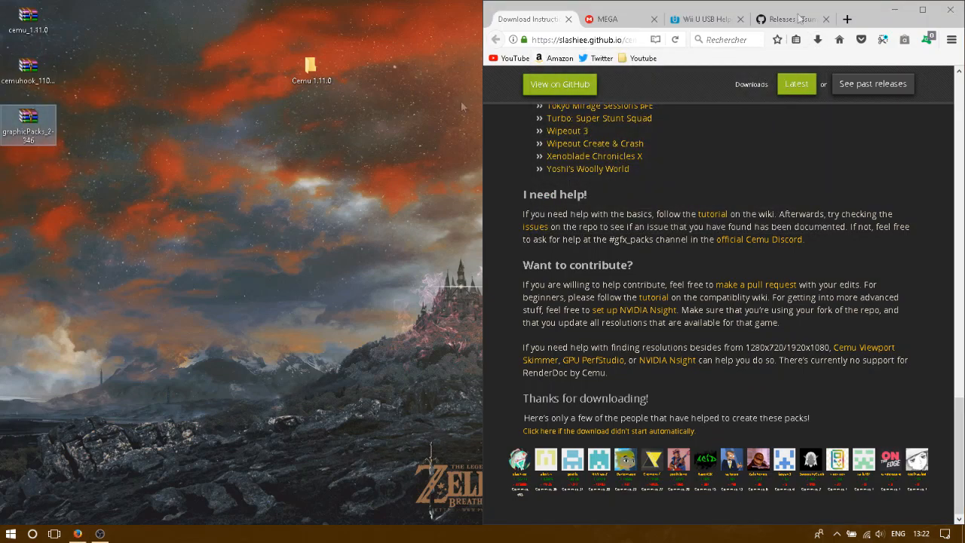
left_click(893, 9)
Create a new folder on the desktop named "graphics packs"
right_click(257, 115)
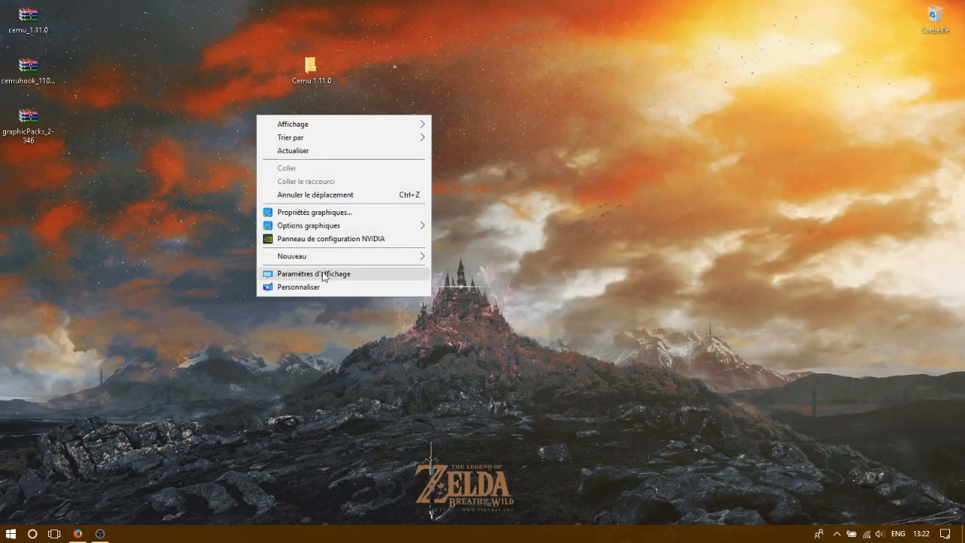
mouse_move(343, 256)
left_click(459, 257)
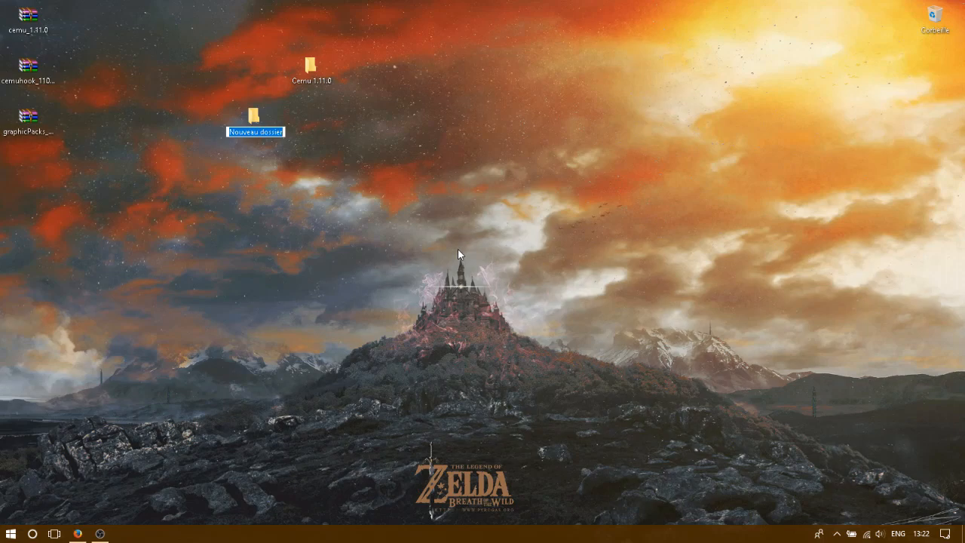
type("graphiocs")
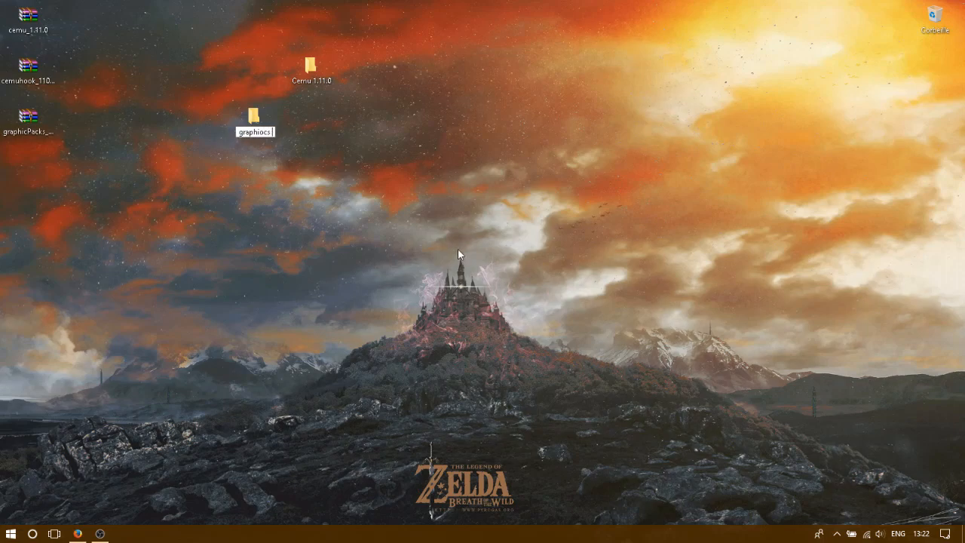
key("BackSpace")
key("BackSpace")
key("BackSpace")
type("cs packs")
key("Return")
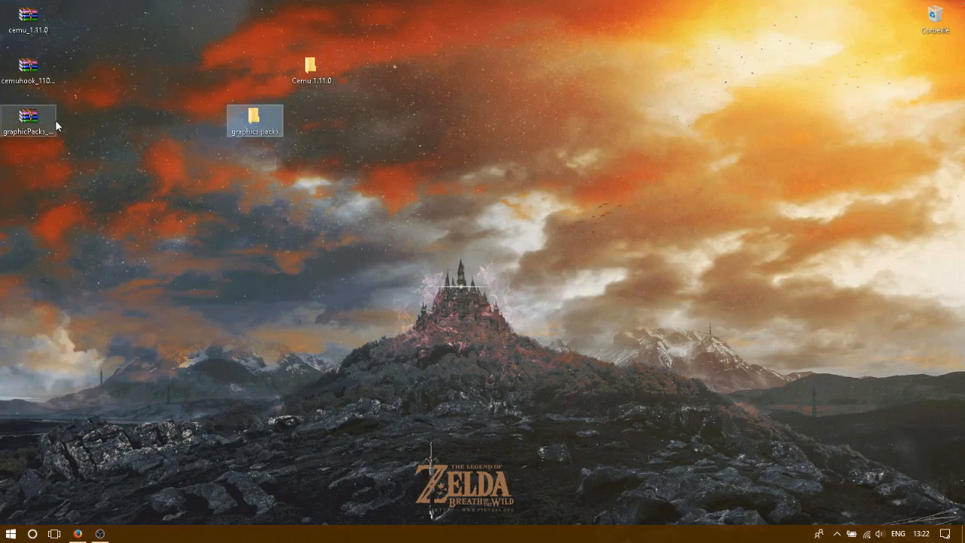
Put the graphicPacks_2-346 archive in the graphics packs folder and extract it there
left_click_drag(53, 121, 251, 121)
double_click(253, 119)
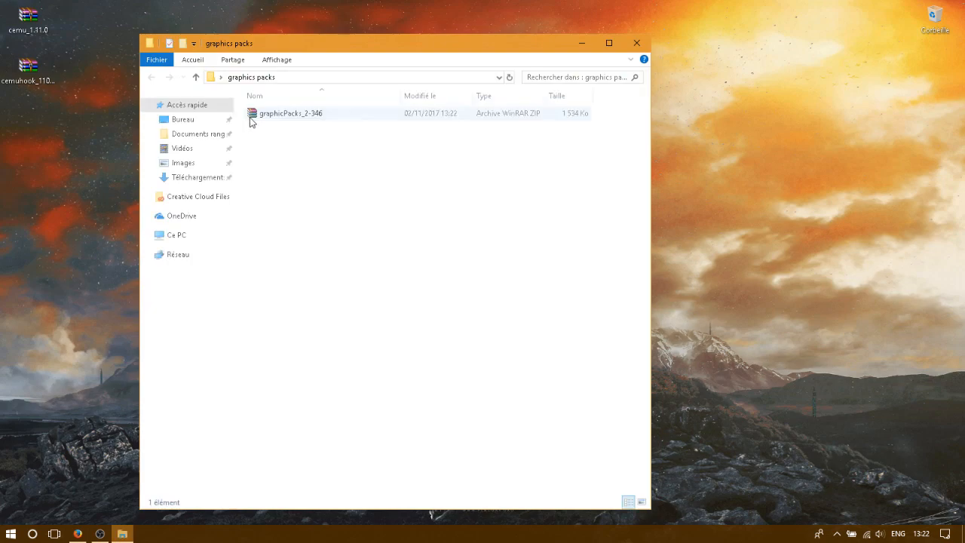
left_click(281, 117)
right_click(281, 116)
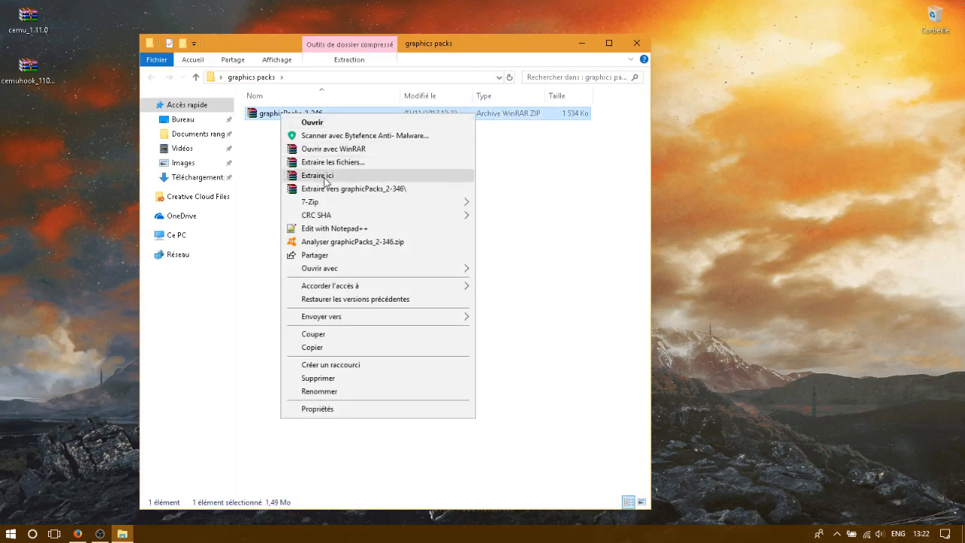
left_click(329, 174)
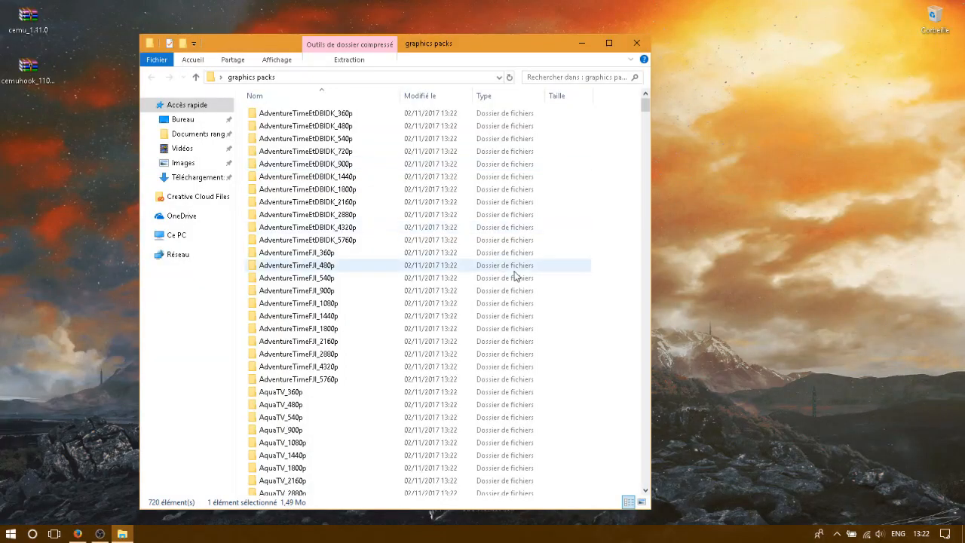
Open the graphicPacks folder inside cemu_1.11.0 and arrange it side by side with the graphics packs window
scroll(513, 226, "down", 4)
left_click(526, 52)
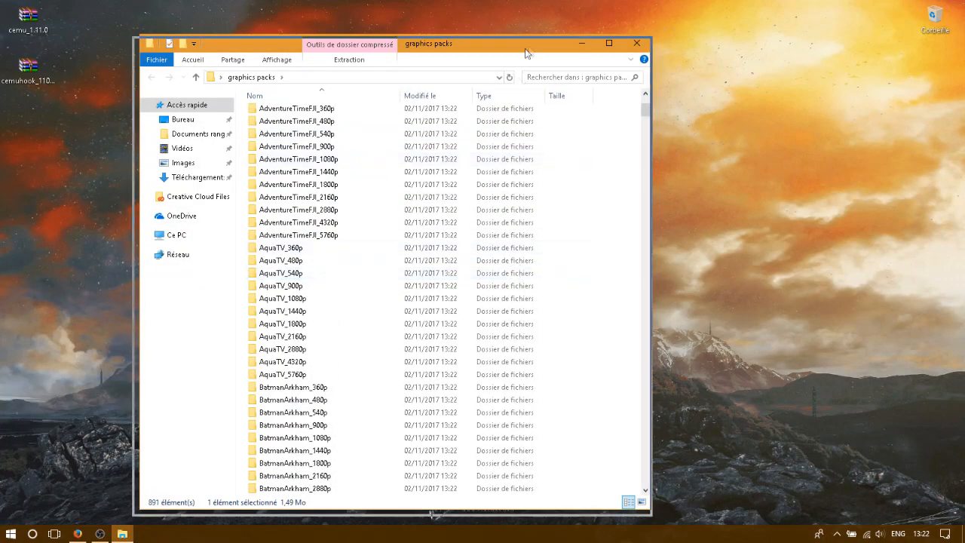
left_click_drag(526, 53, 253, 174)
double_click(306, 67)
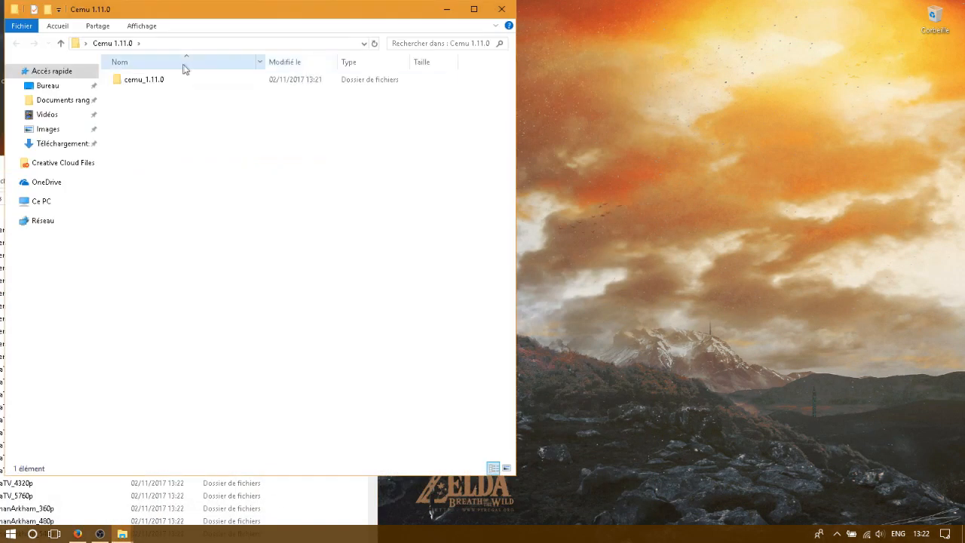
double_click(179, 78)
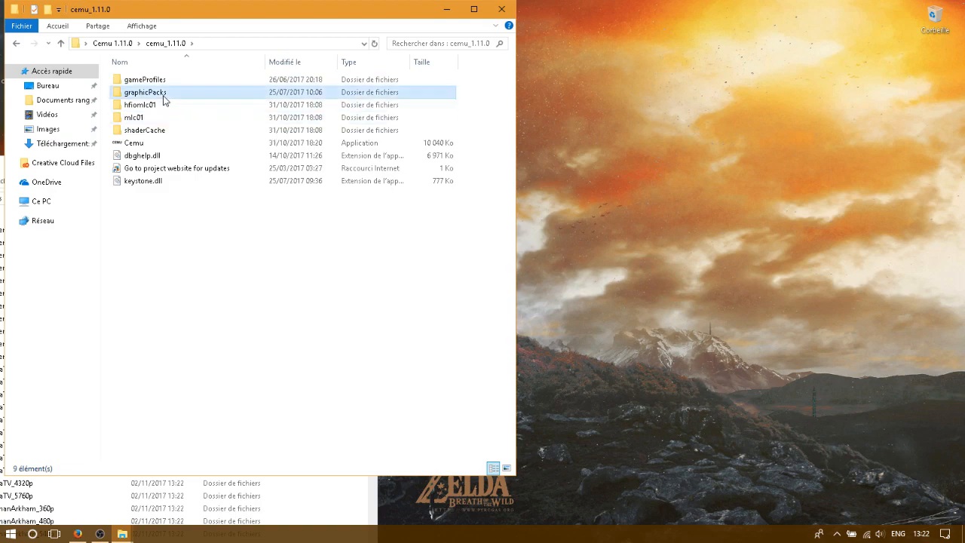
double_click(164, 95)
left_click_drag(225, 11, 884, 134)
left_click(726, 224)
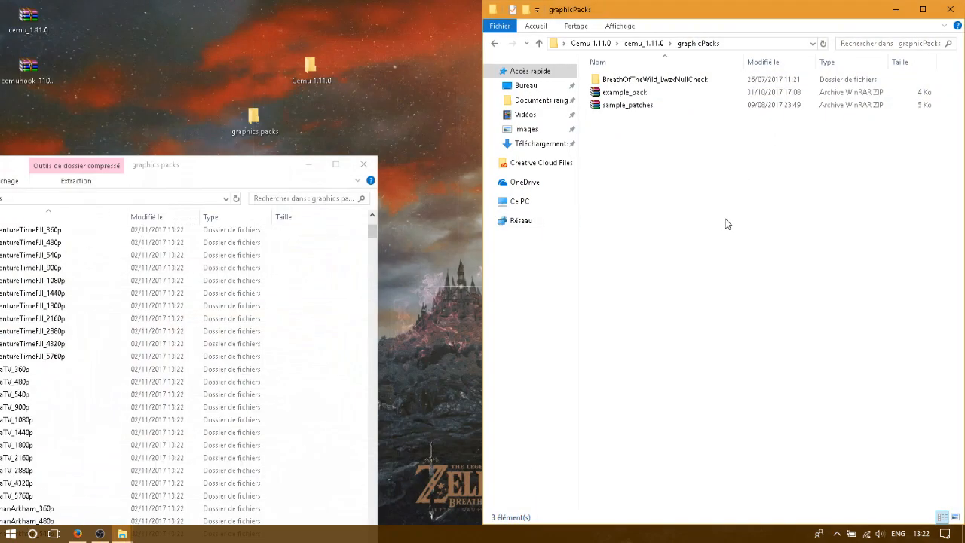
left_click_drag(276, 186, 3, 186)
Copy all BreathOfTheWild folders, from !AARemoval to SquareShadowsFix, from graphics packs into Cemu's graphicPacks folder
scroll(341, 187, "down", 2)
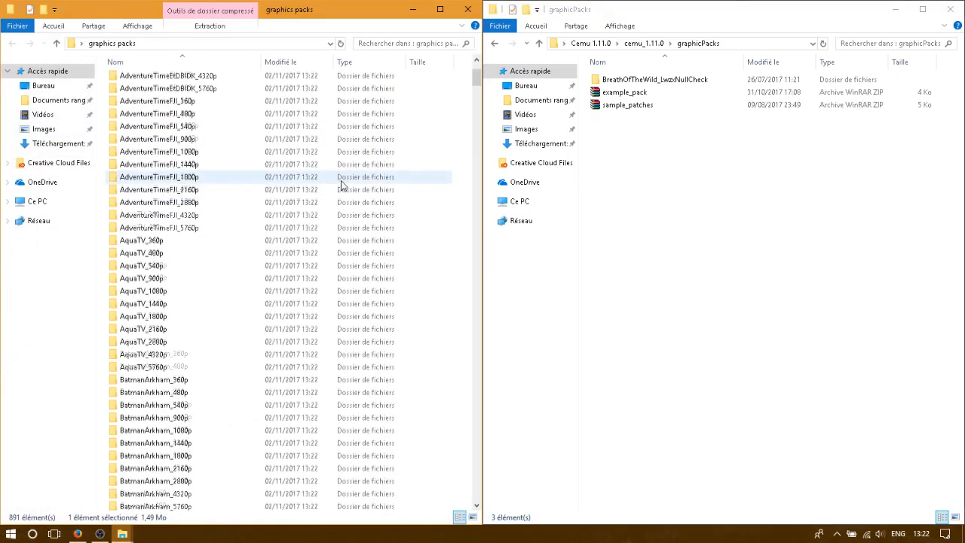
scroll(340, 186, "down", 15)
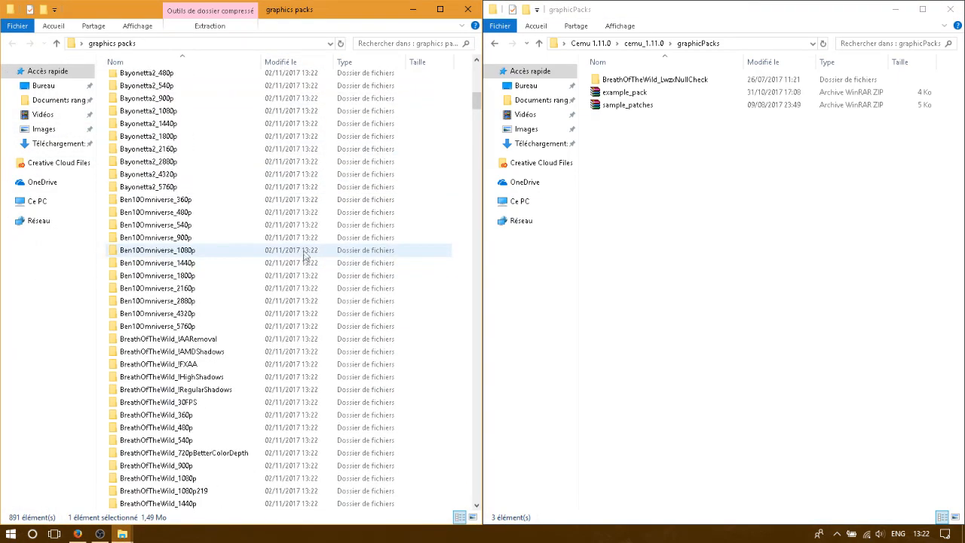
scroll(304, 259, "up", 2)
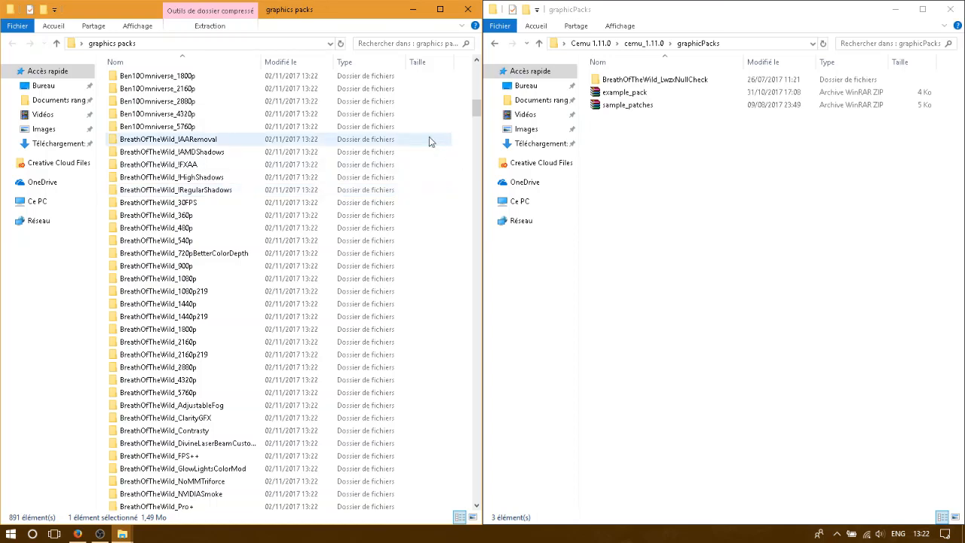
left_click(224, 140)
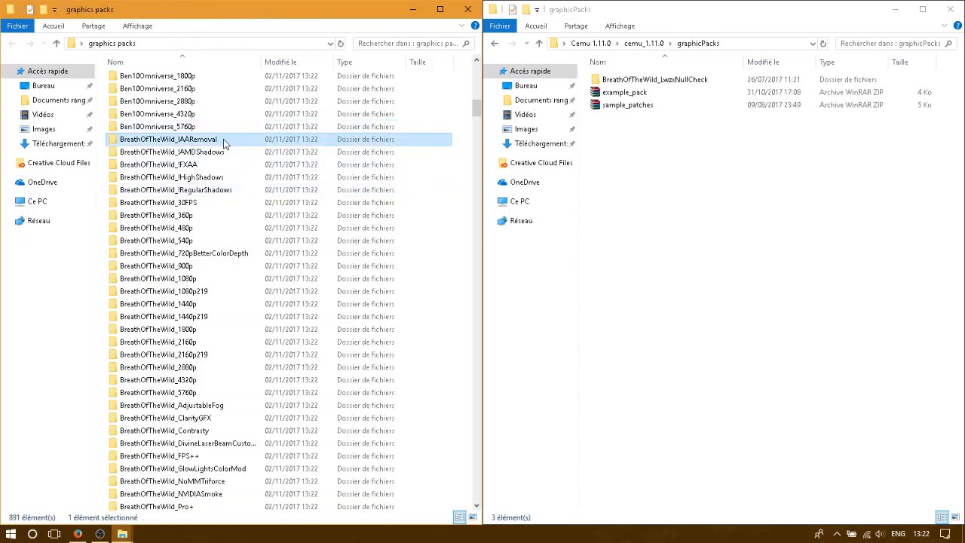
scroll(254, 176, "down", 3)
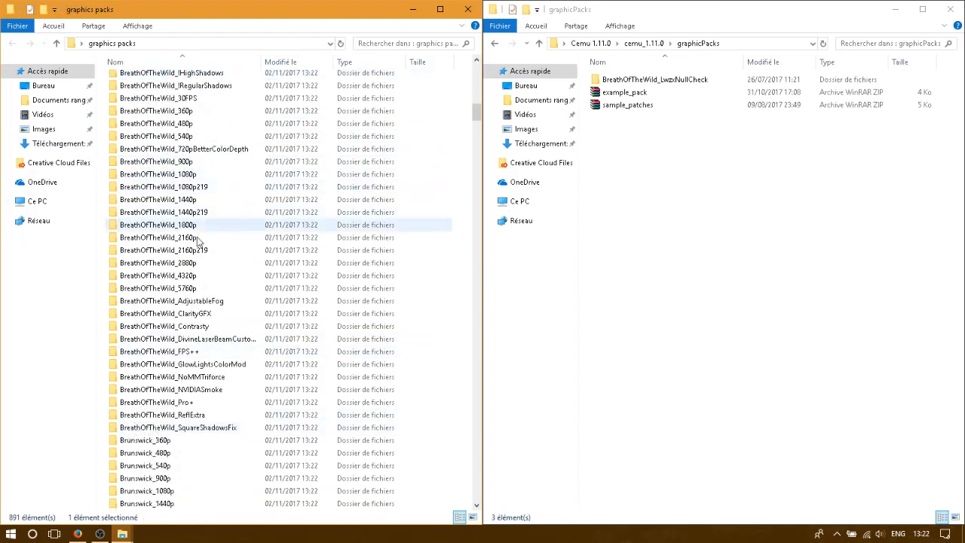
scroll(226, 211, "up", 3)
scroll(189, 339, "down", 4)
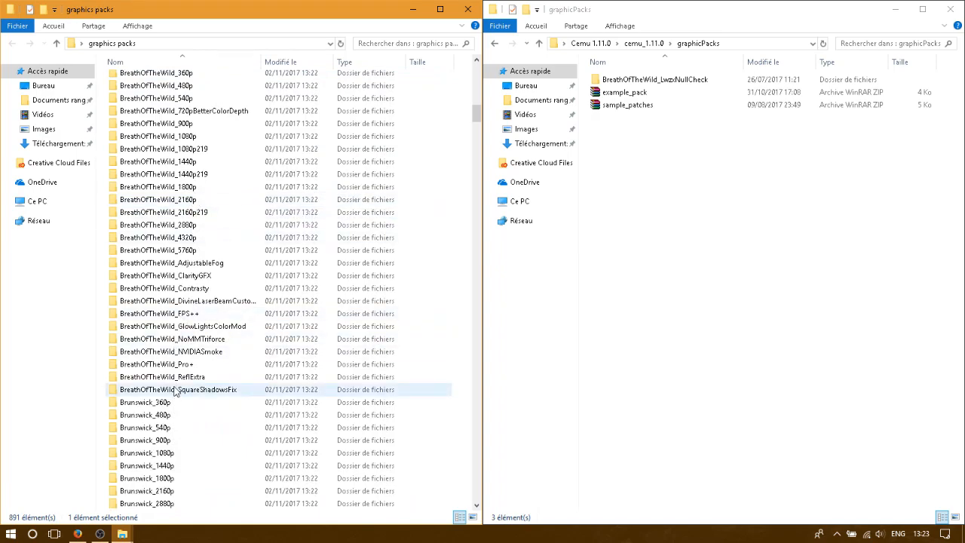
left_click(175, 390, "shift")
right_click(175, 326)
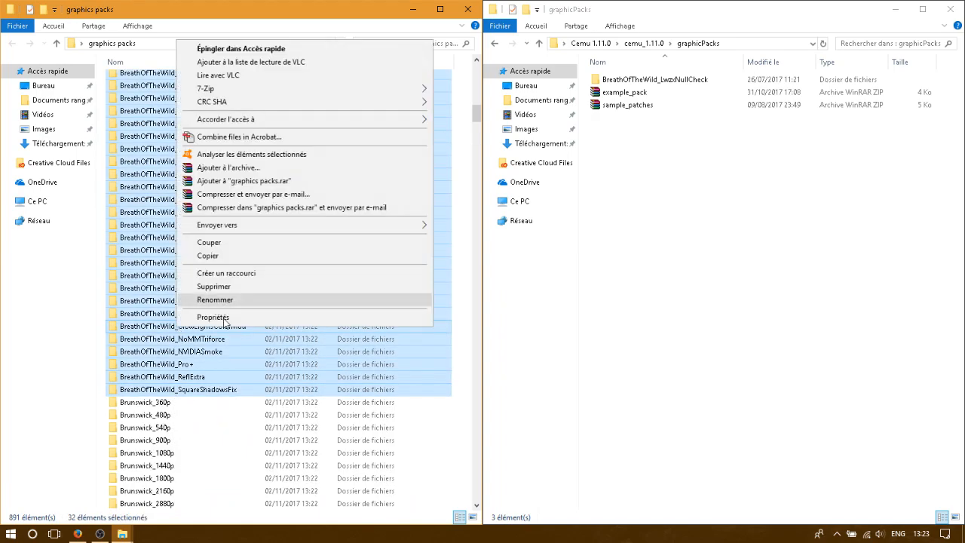
left_click(239, 261)
right_click(613, 217)
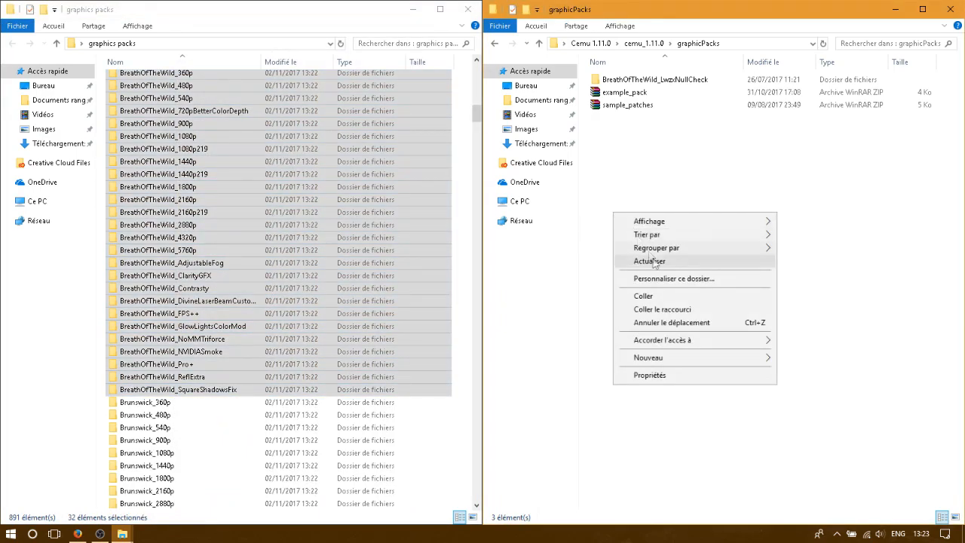
left_click(671, 299)
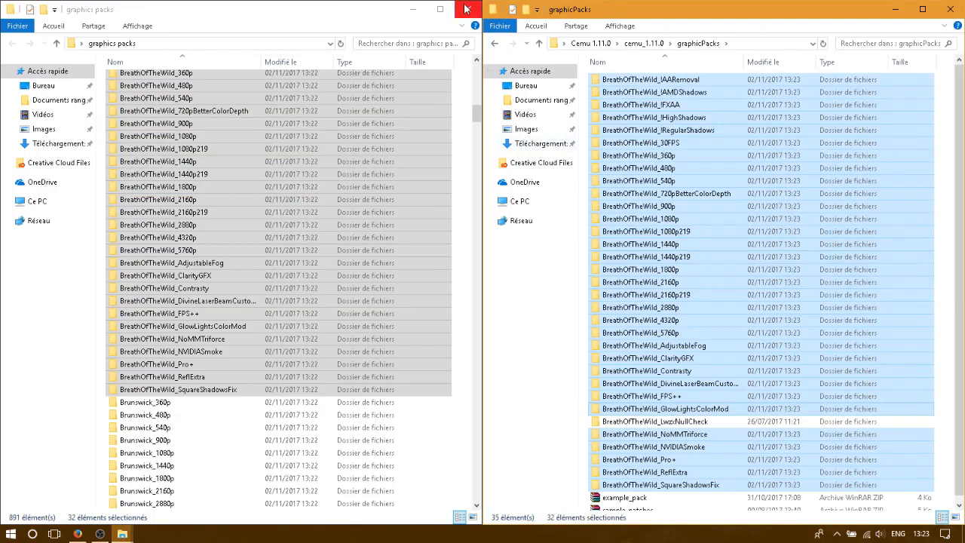
Return to the cemu_1.11.0 folder and open the old cemu_1.10.0 folder under Documents rangés > Emulateurs > Wii U beside it
left_click(633, 44)
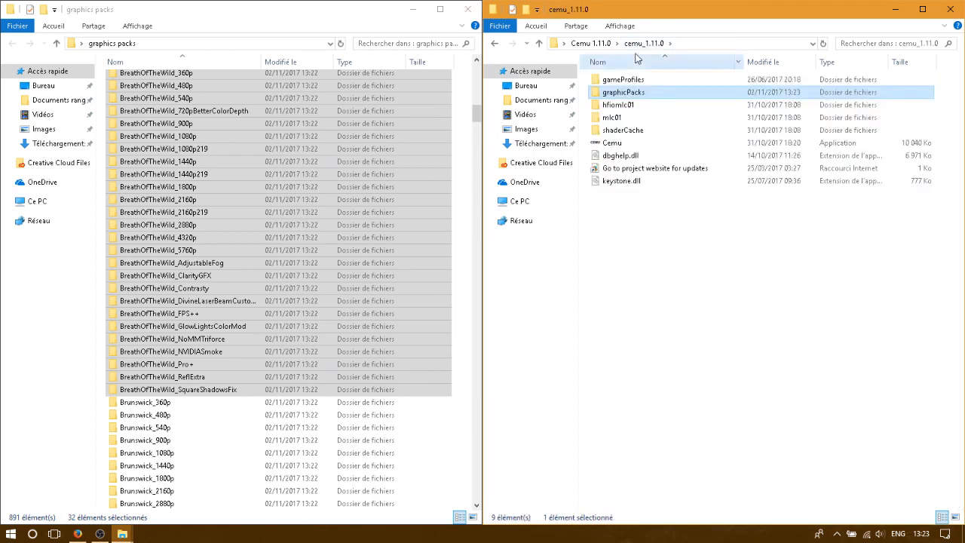
left_click(61, 100)
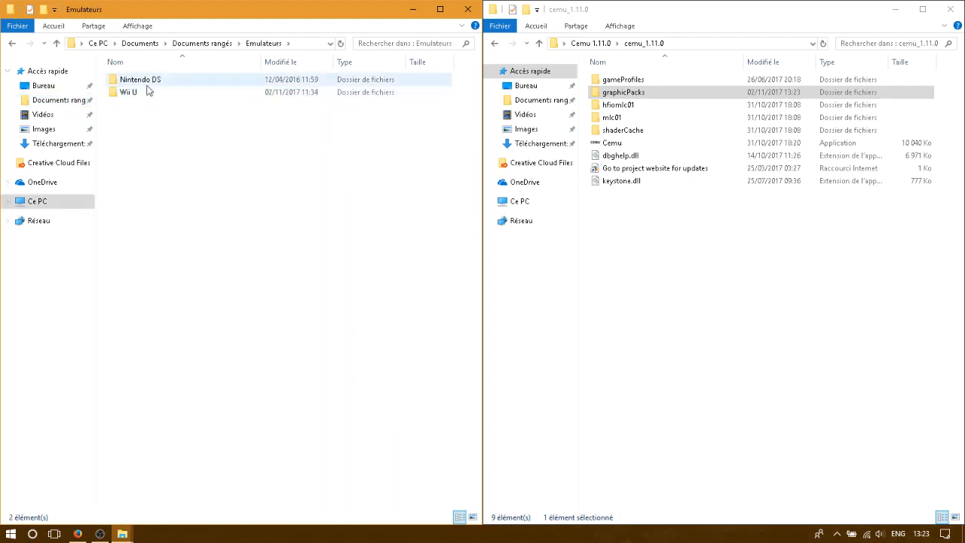
double_click(147, 92)
left_click(156, 82)
double_click(155, 80)
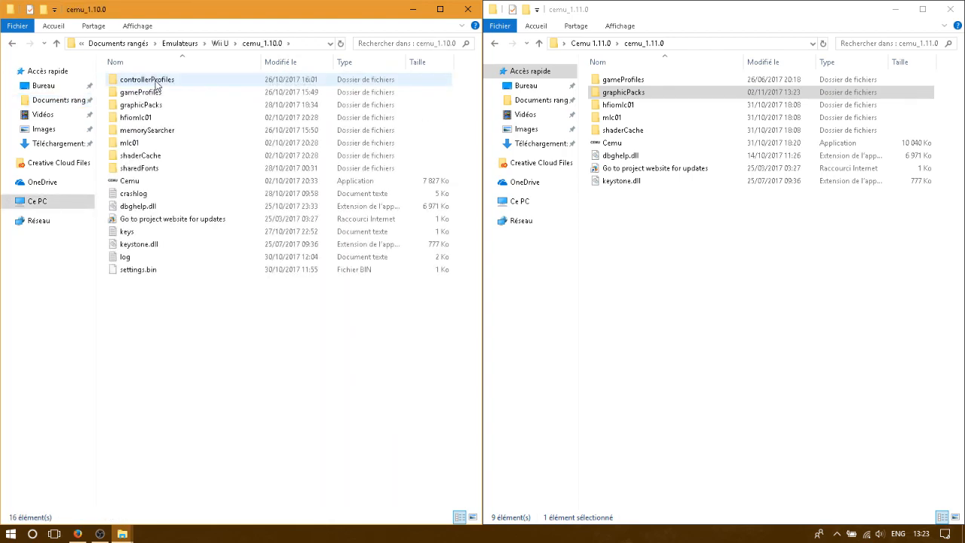
Copy controllerProfiles, gameProfiles, mlc01 and shaderCache from cemu_1.10.0 into cemu_1.11.0, replacing the files with identical names
left_click(156, 80)
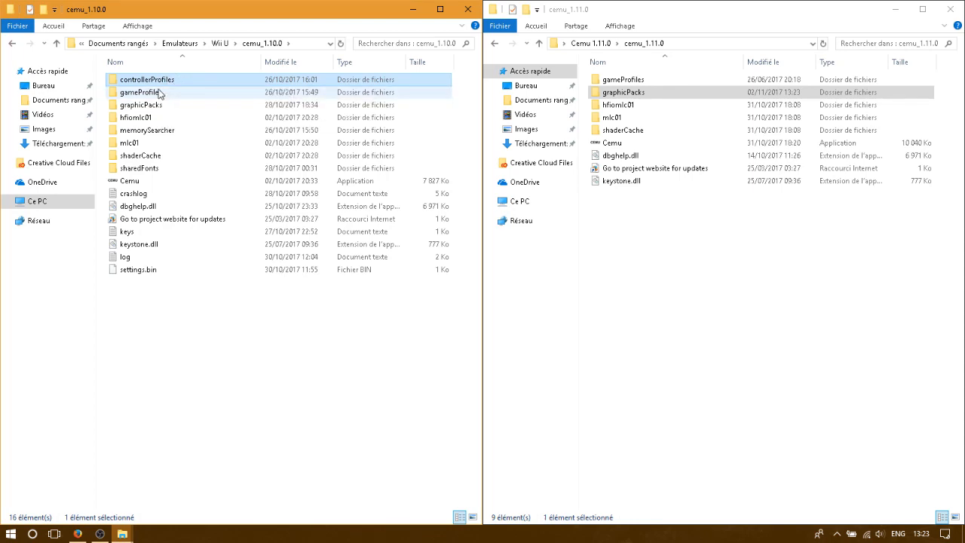
left_click(162, 93, "ctrl")
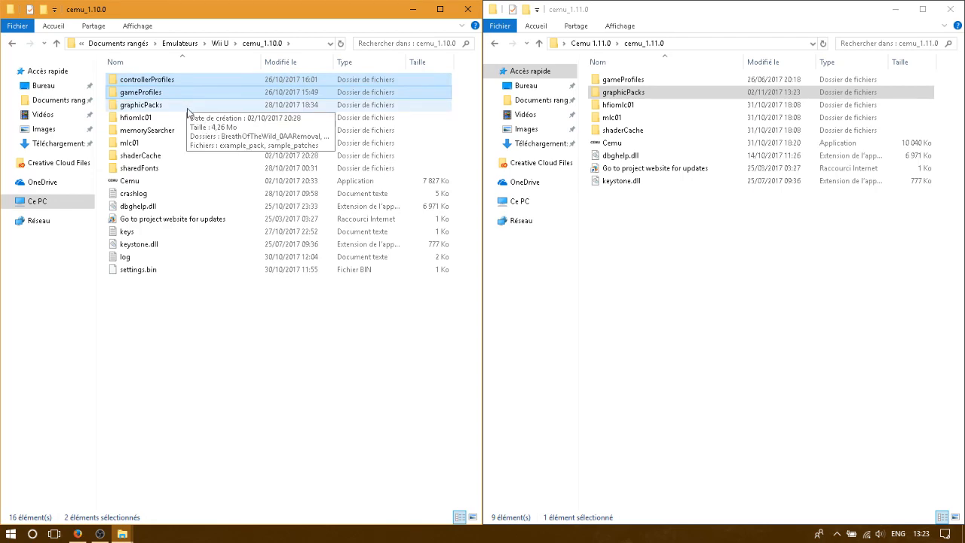
left_click(155, 144, "ctrl")
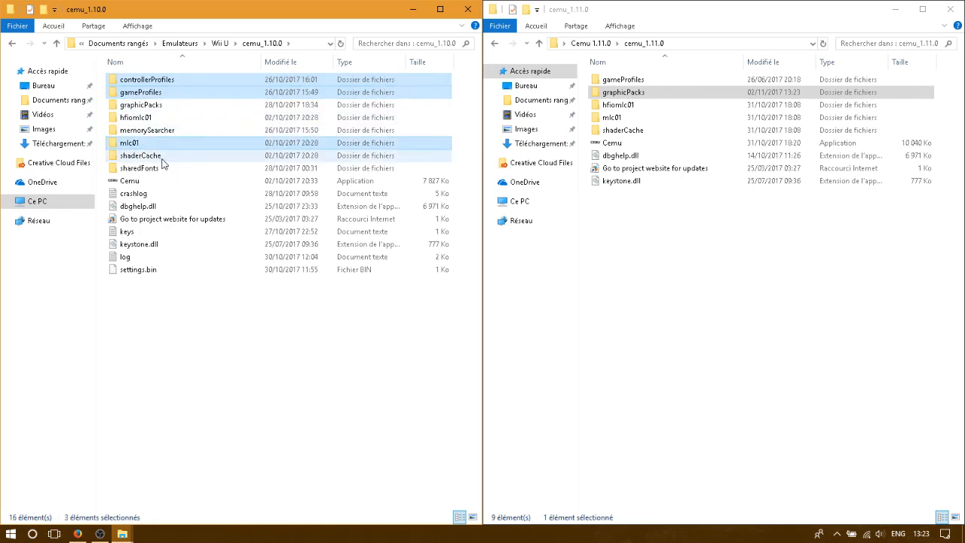
left_click(162, 159, "ctrl")
right_click(162, 163)
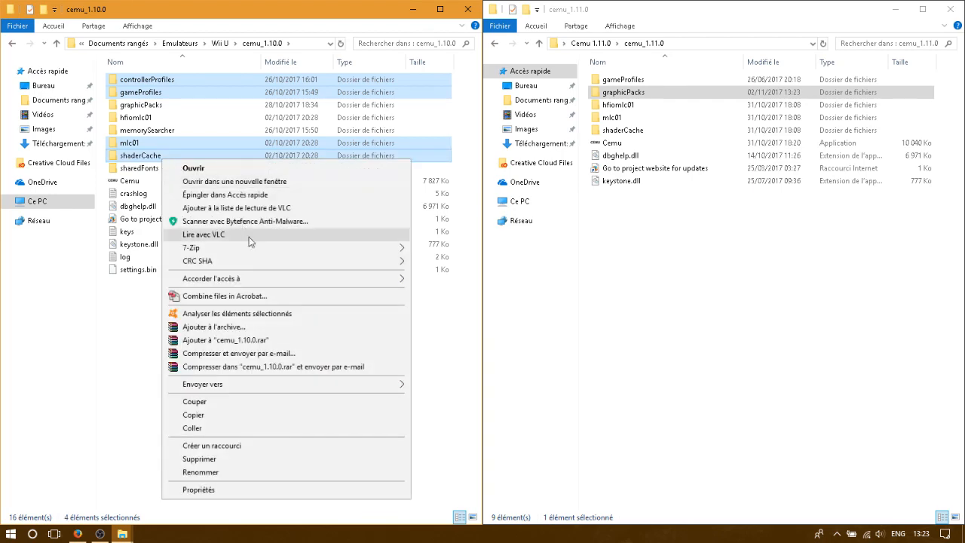
left_click(218, 422)
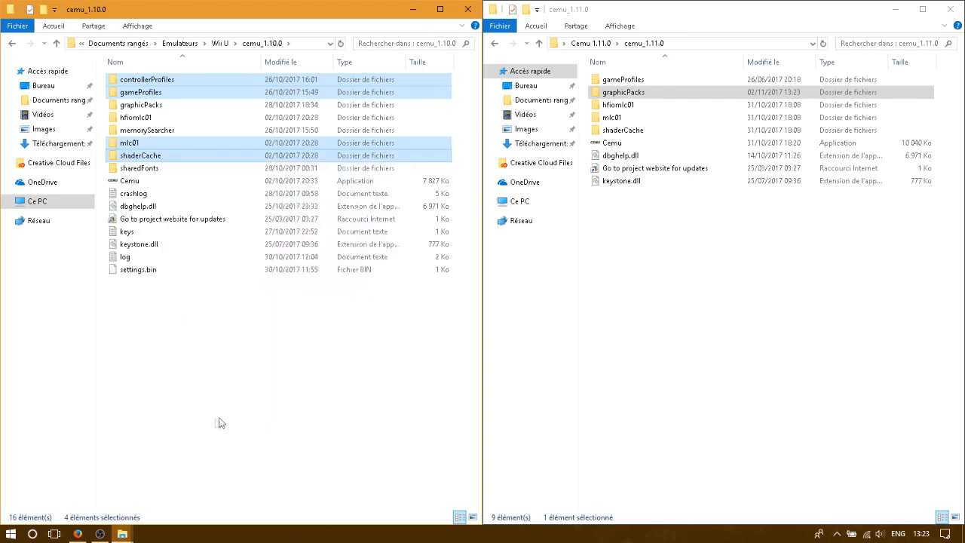
right_click(624, 279)
left_click(680, 359)
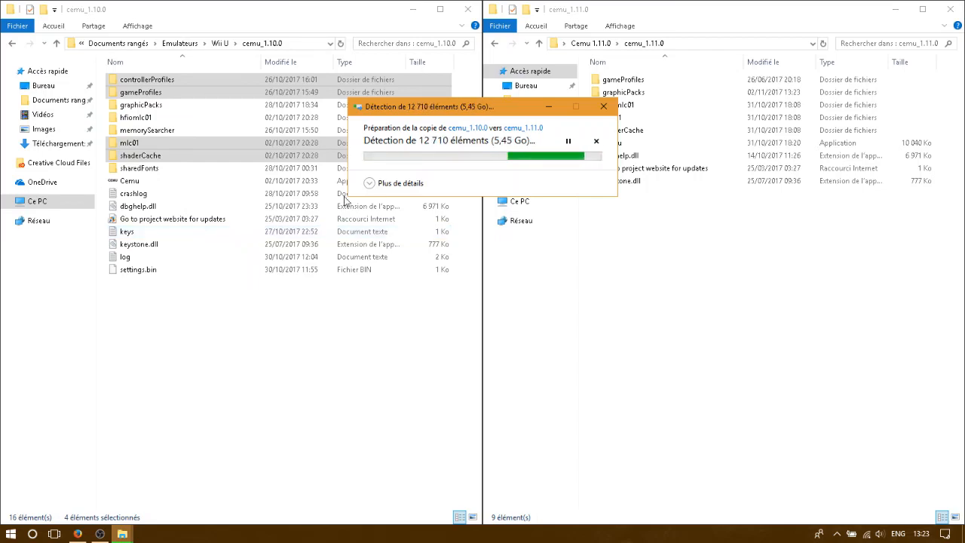
left_click(378, 183)
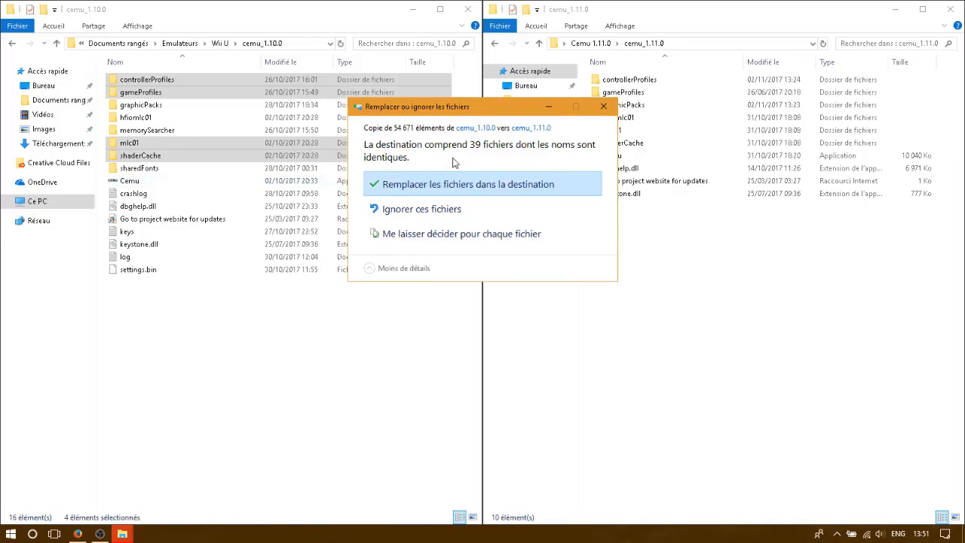
left_click(434, 187)
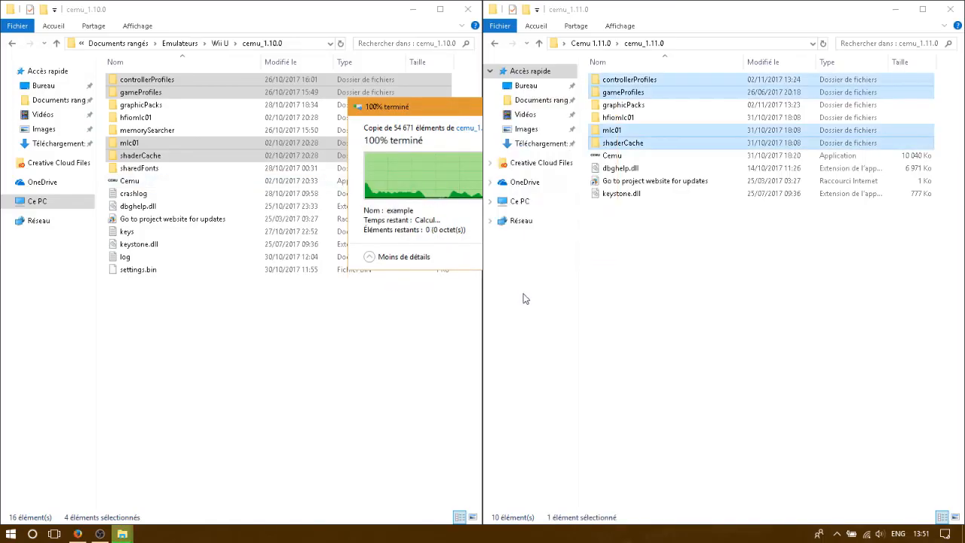
Leave only the cemu_1.11.0 folder window open, maximized, and regroup the Cemu 1.11.0 and graphics packs folders on the desktop
left_click(467, 9)
left_click_drag(701, 15, 577, 33)
left_click_drag(339, 158, 250, 36)
left_click_drag(322, 58, 158, 113)
left_click(243, 145)
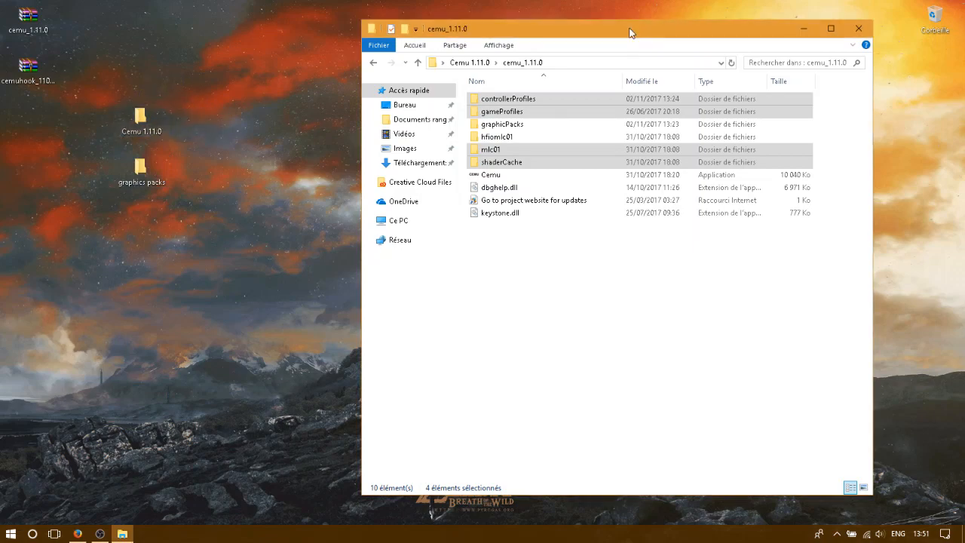
double_click(626, 30)
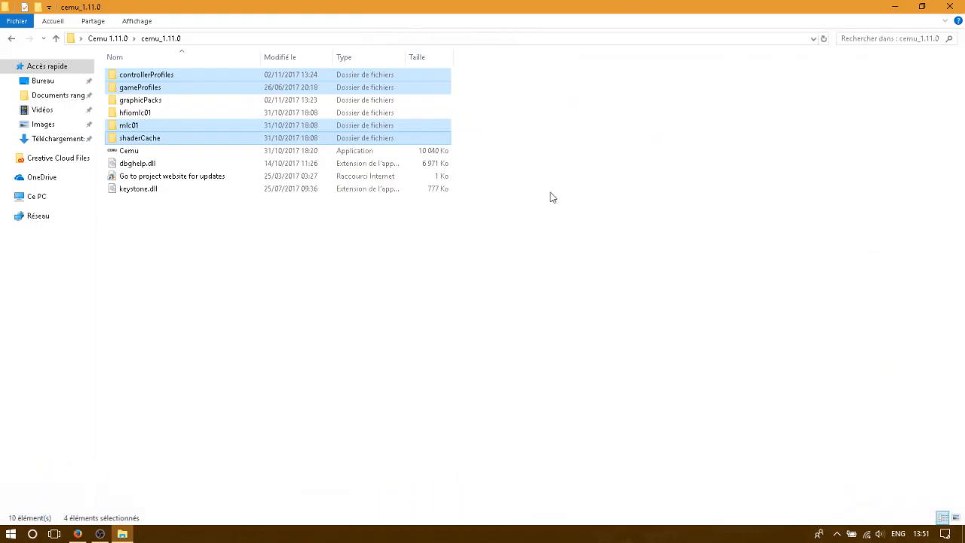
Set Cemu.exe's compatibility: high-DPI scaling performed by Application, fullscreen optimizations disabled, and run as administrator; apply the properties
double_click(194, 151)
right_click(203, 150)
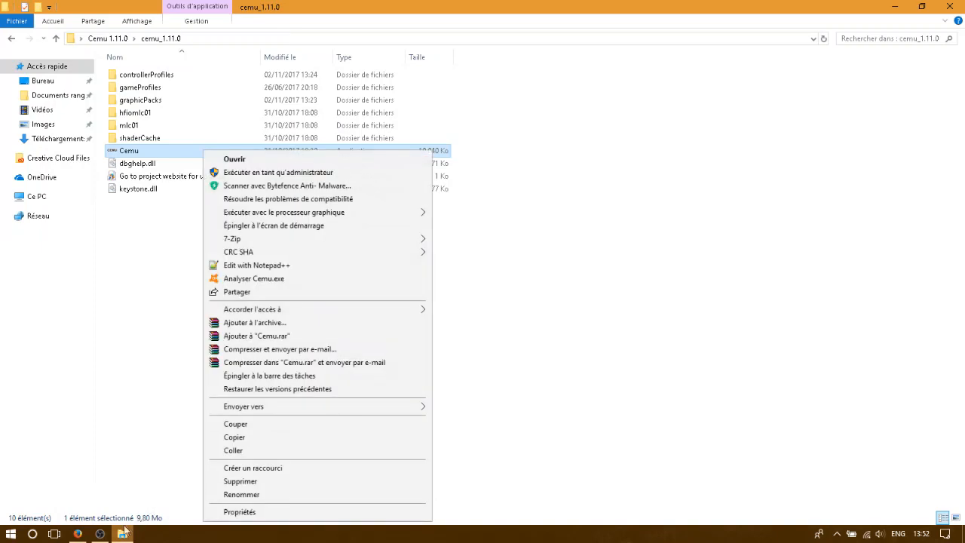
left_click(254, 511)
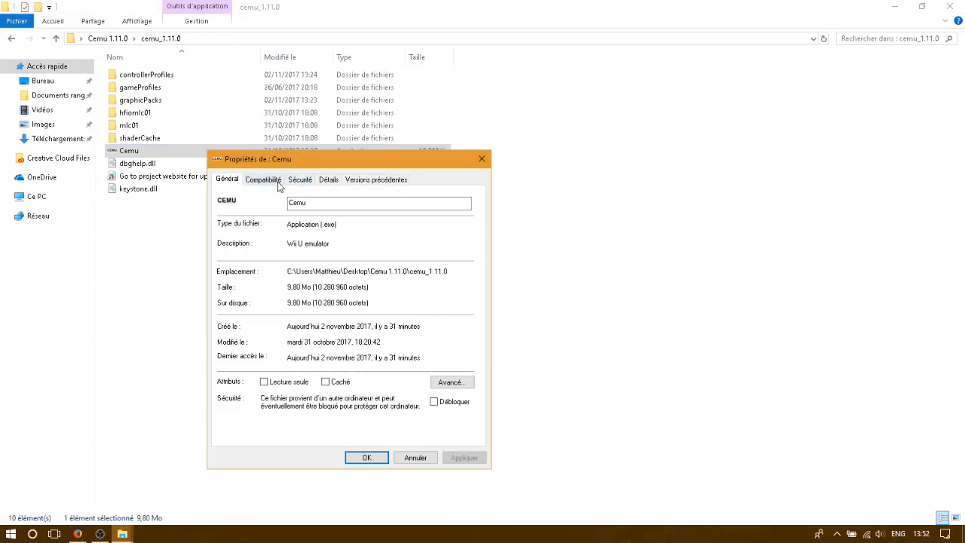
left_click(263, 180)
left_click(267, 407)
left_click(291, 361)
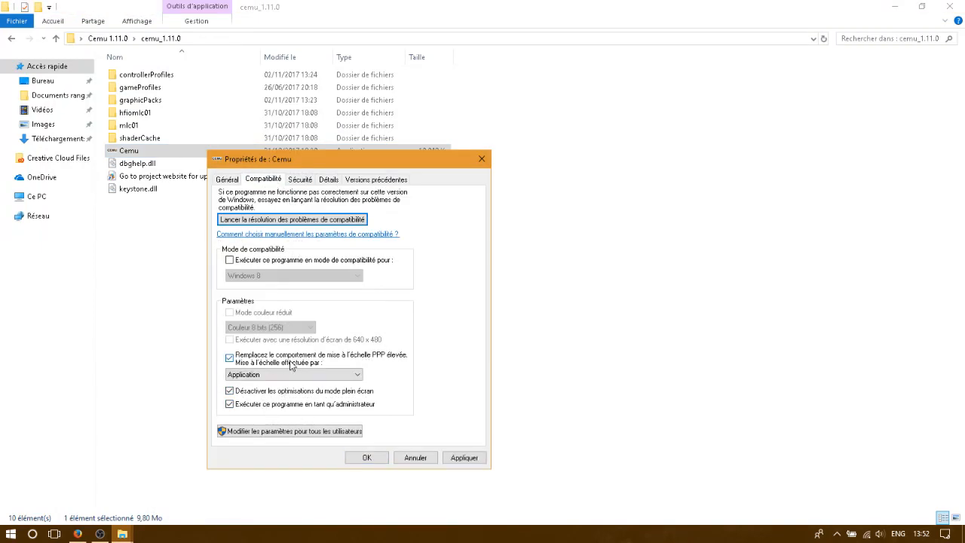
left_click(285, 374)
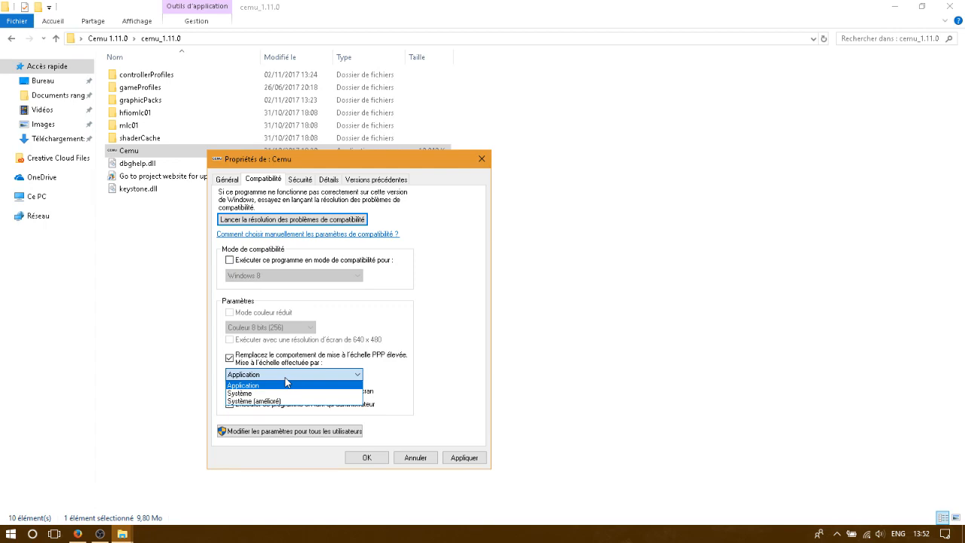
left_click(285, 385)
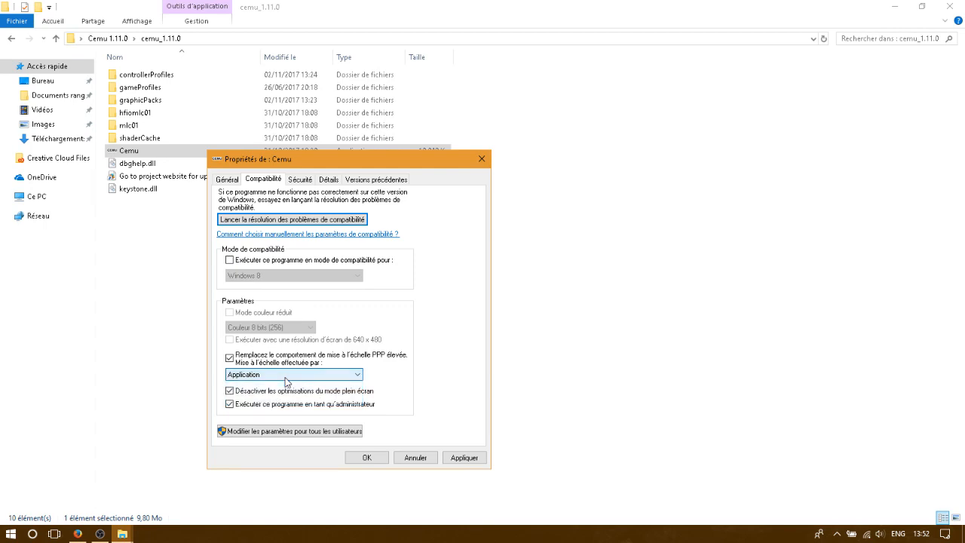
left_click(448, 459)
left_click(370, 458)
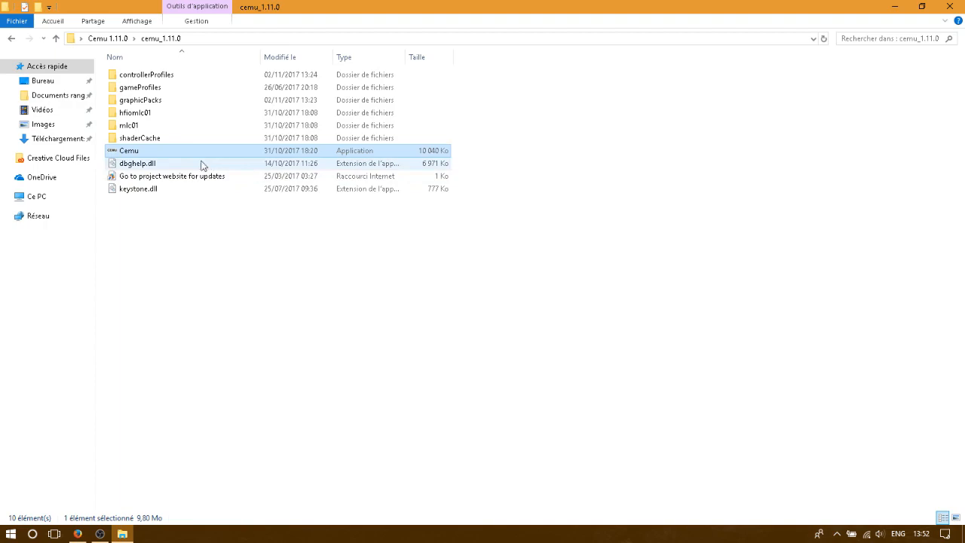
Launch Cemu despite the SmartScreen block and assign Controller 1 through XInput to the emulated Wii U GamePad
double_click(152, 156)
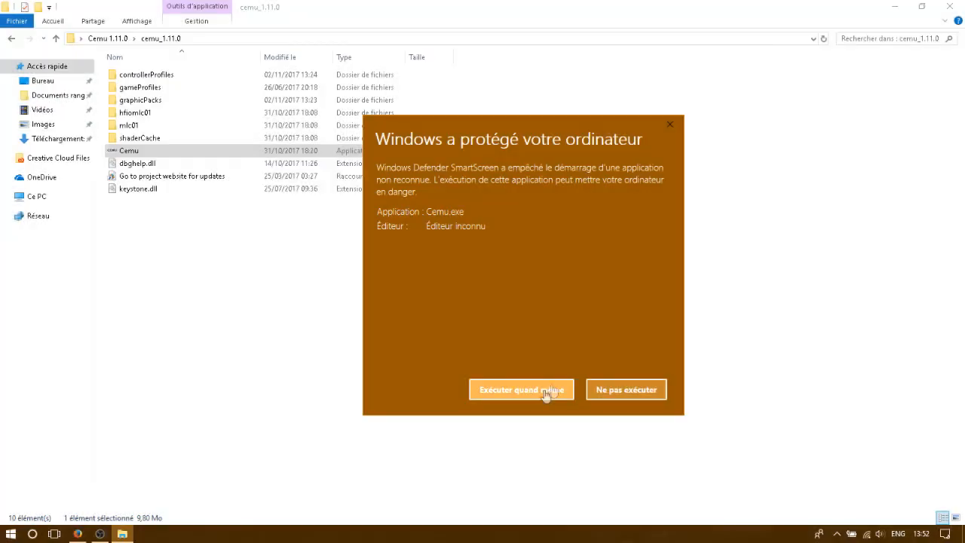
left_click(550, 390)
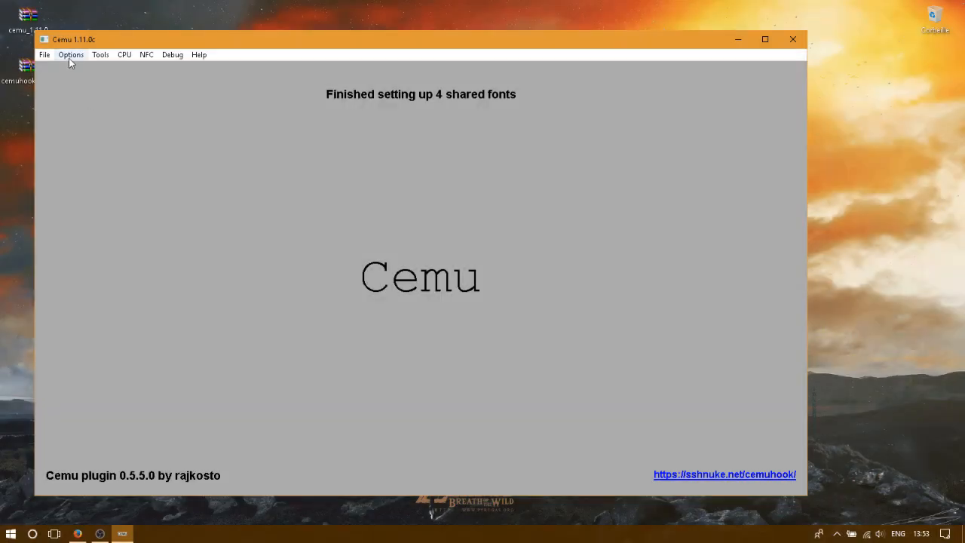
left_click(70, 56)
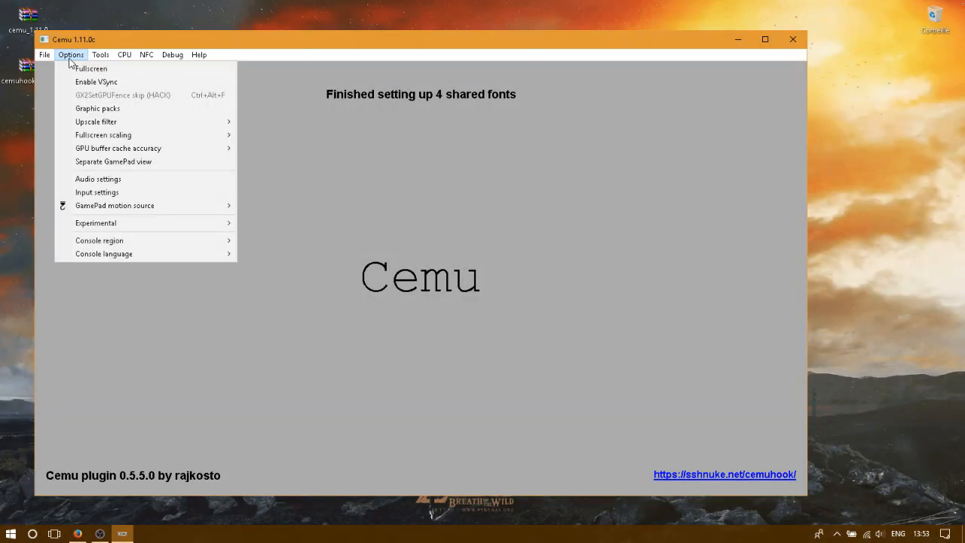
left_click(110, 194)
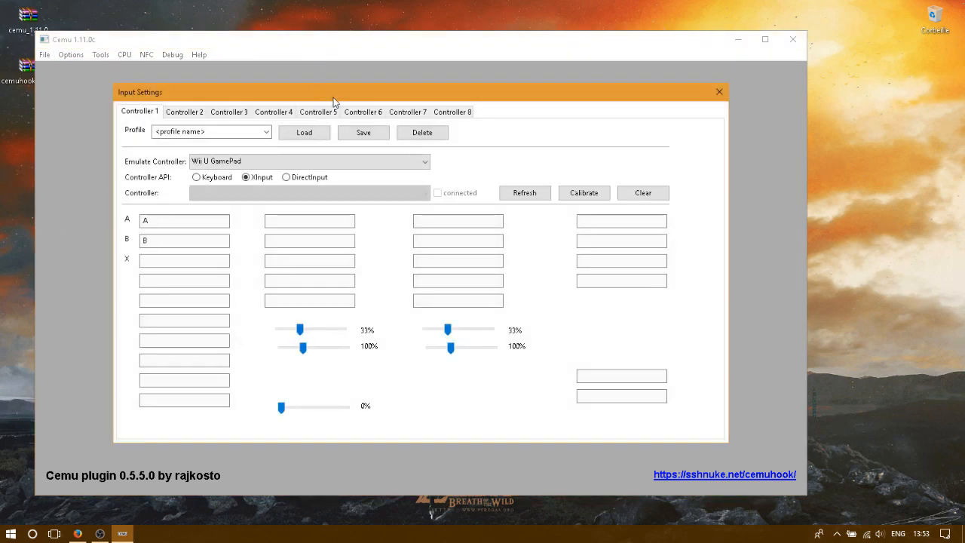
left_click(240, 193)
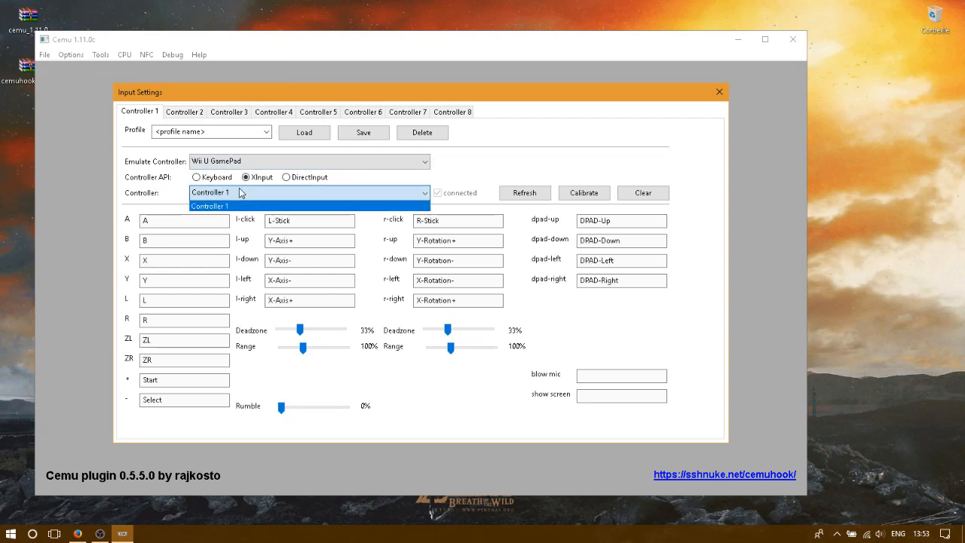
left_click(270, 155)
left_click(269, 158)
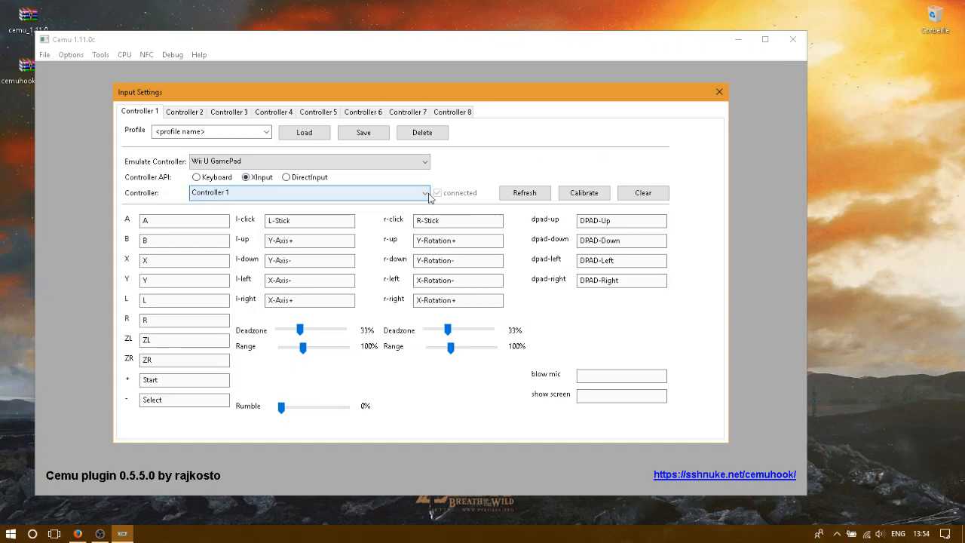
left_click(718, 93)
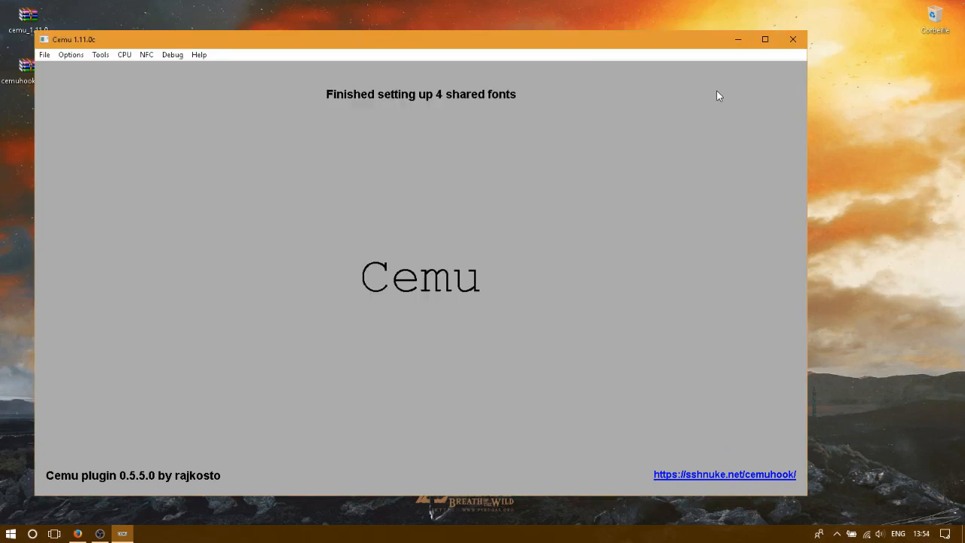
Lower the right stick's deadzone to 7% in Cemu's input settings and close the emulator
left_click(70, 55)
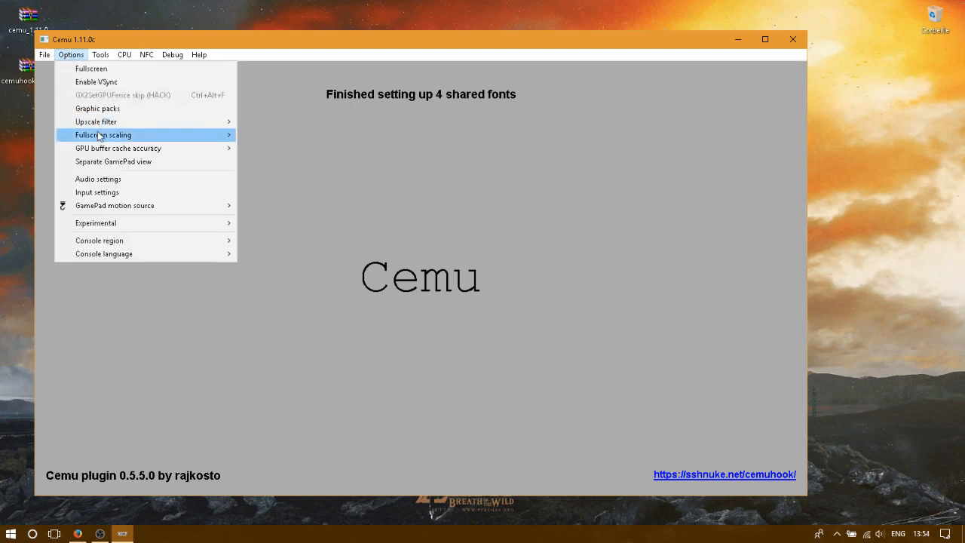
left_click(167, 194)
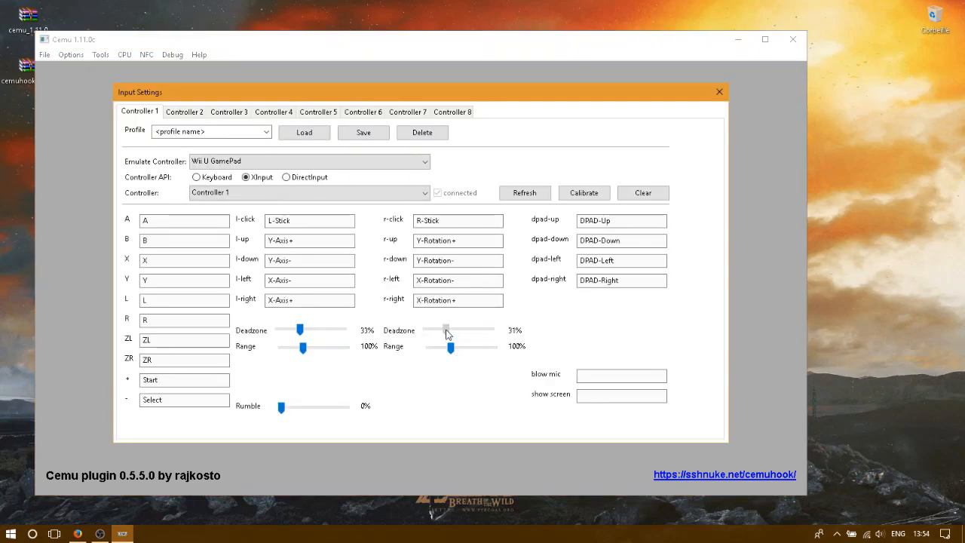
left_click_drag(446, 334, 433, 334)
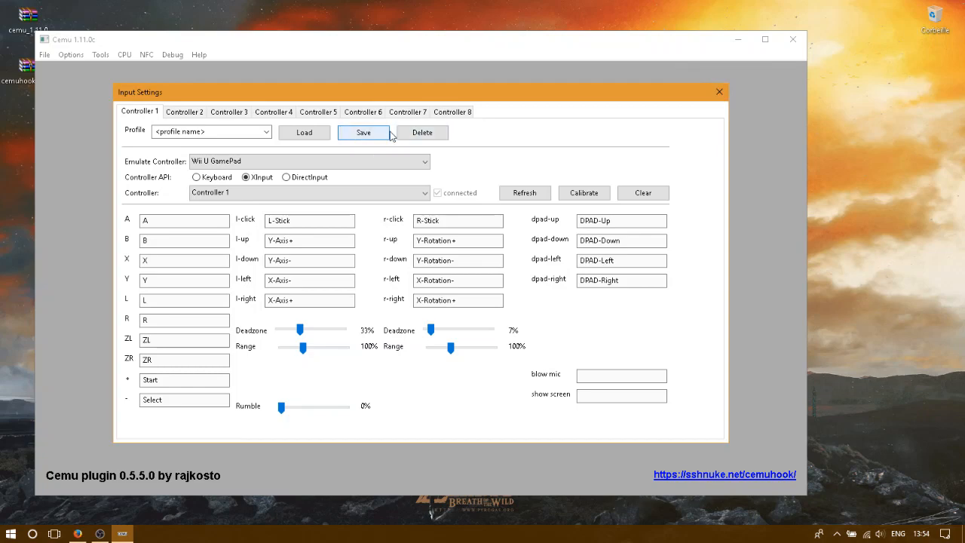
left_click(719, 94)
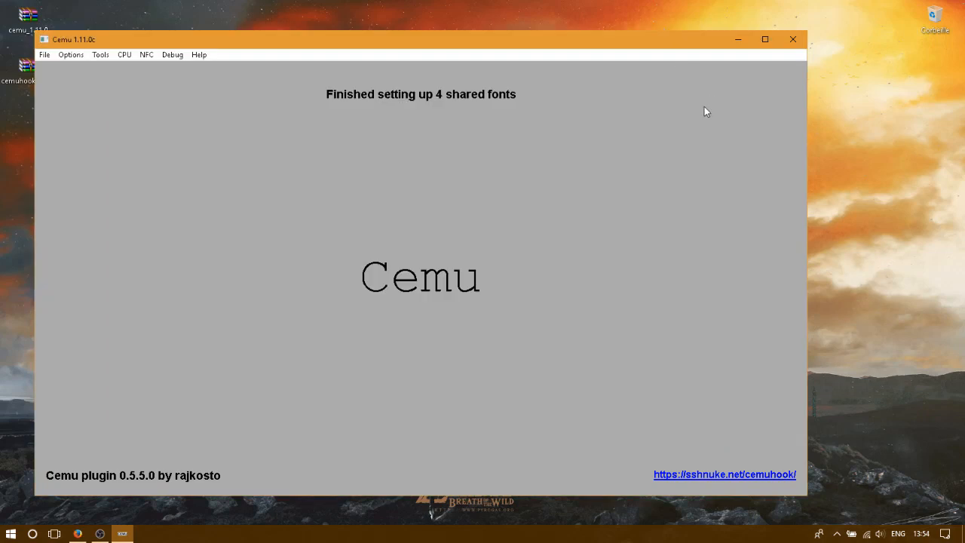
left_click(792, 42)
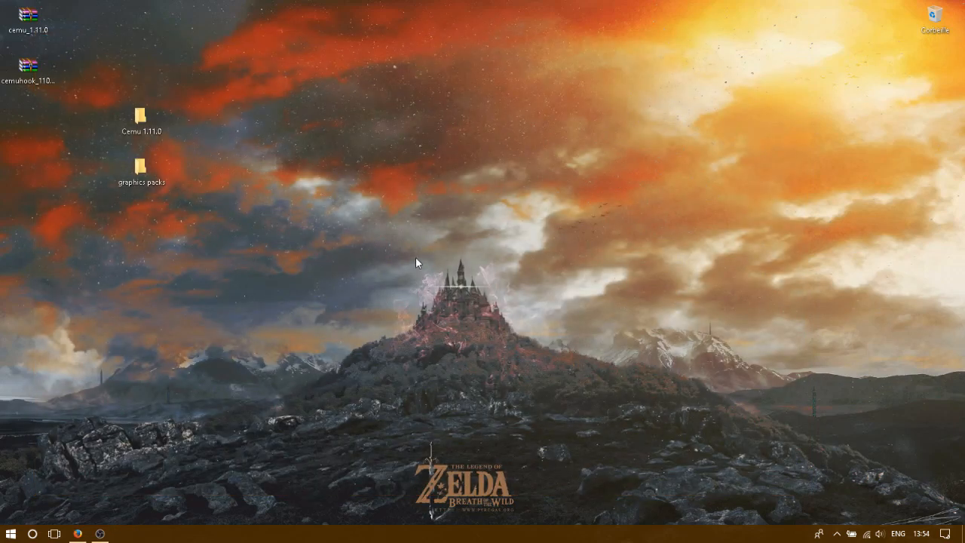
Switch to Firefox, download dcac9927.7z from the MEGA page, and place the archive on the desktop
left_click(78, 533)
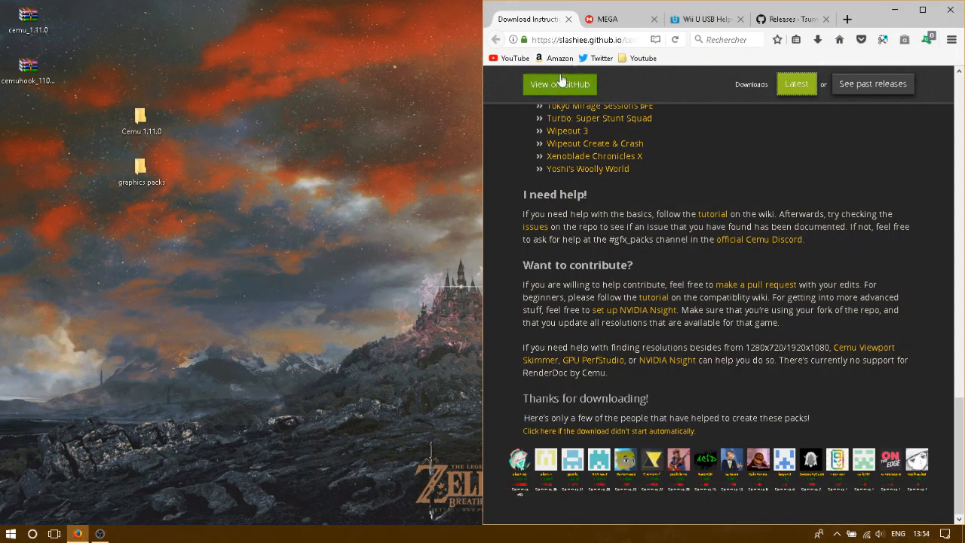
left_click(569, 20)
left_click(637, 303)
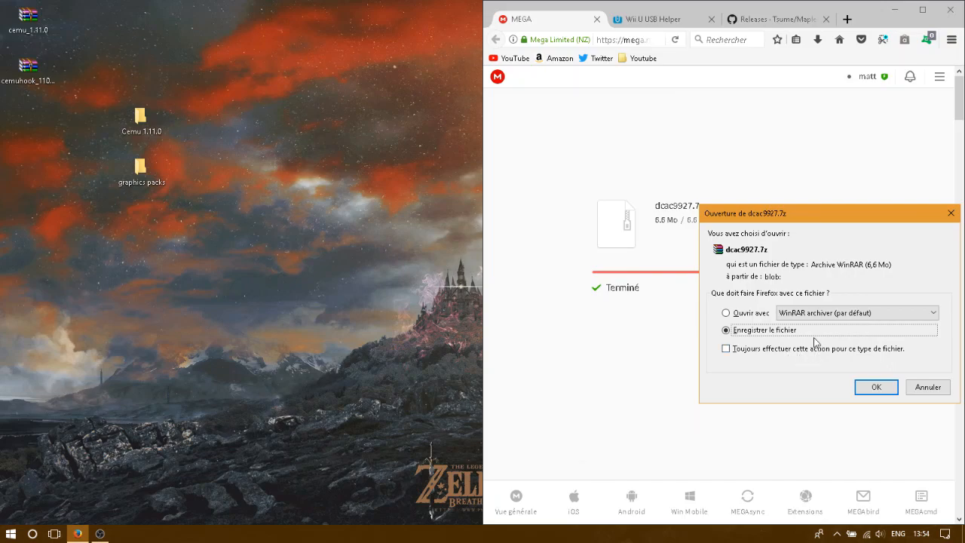
left_click(872, 387)
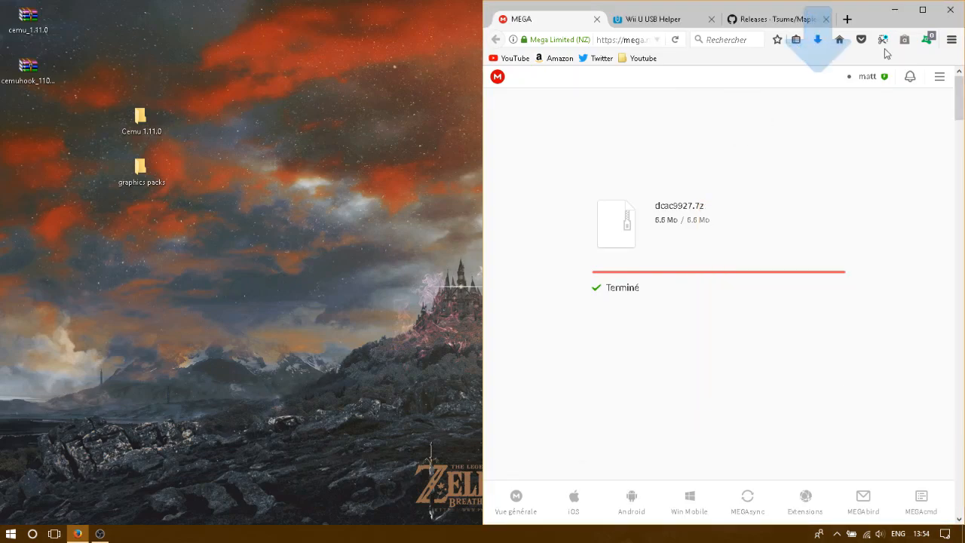
left_click(818, 39)
left_click_drag(646, 70, 89, 177)
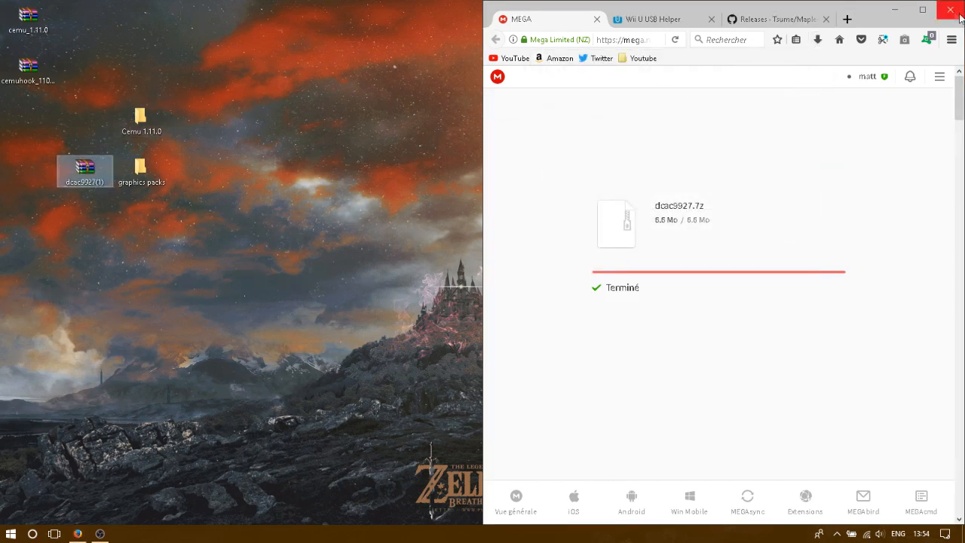
left_click(893, 9)
Move the desktop's Cemu 1.11.0 folder clear of the other icons and open cemu_1.11.0 > shaderCache in a window beside them
left_click_drag(129, 132, 360, 128)
double_click(358, 123)
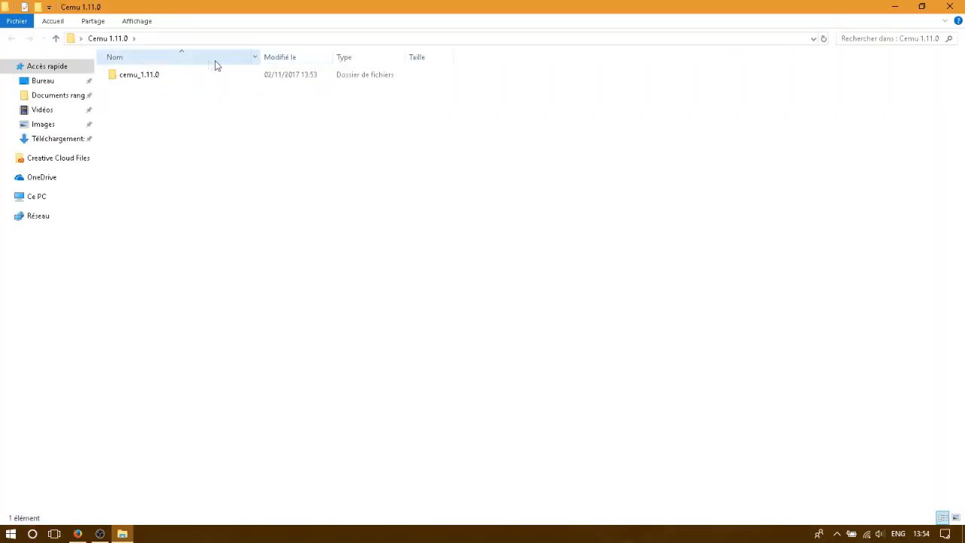
double_click(191, 73)
double_click(149, 151)
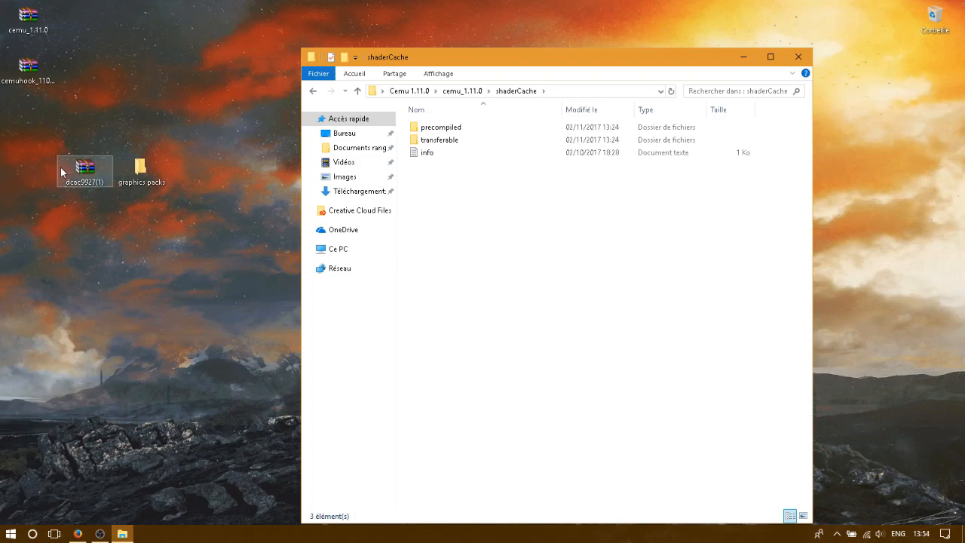
Extract dcac9927.bin from the downloaded archive and move it into shaderCache's transferable folder, replacing the existing file
right_click(81, 171)
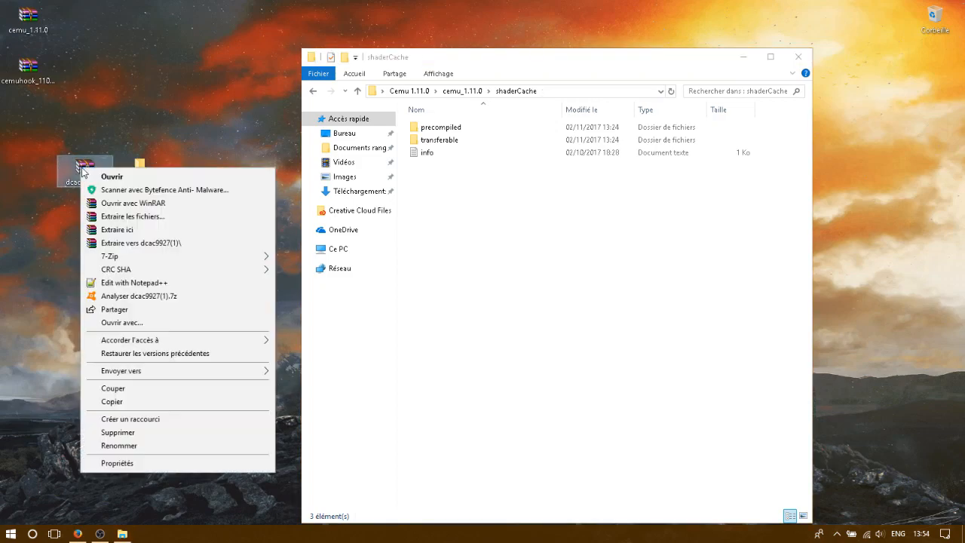
left_click(146, 242)
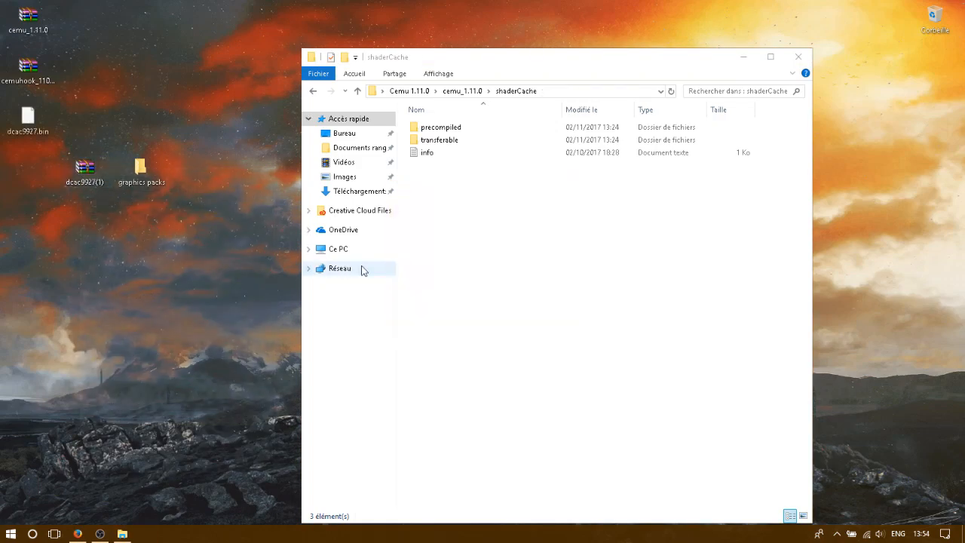
left_click_drag(28, 119, 39, 151)
left_click_drag(401, 205, 473, 142)
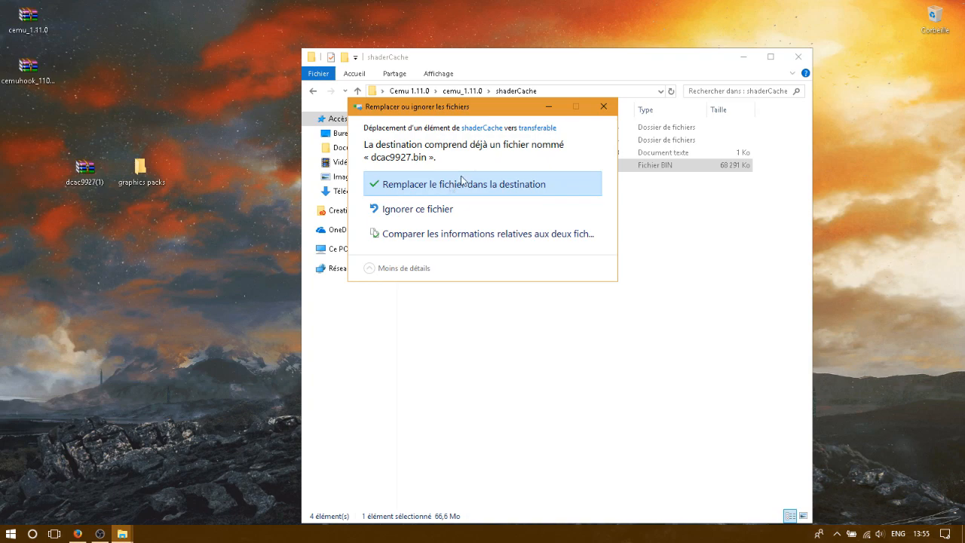
left_click(446, 184)
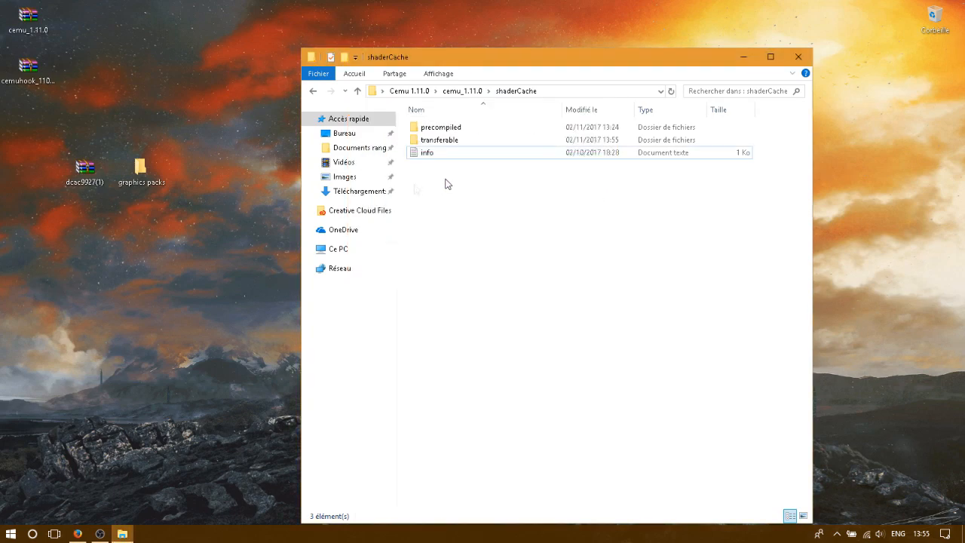
Tidy the desktop: put the dcac9927(1) archive below the cemuhook archive, close shaderCache, and place Cemu 1.11.0 above graphics packs
left_click_drag(85, 167, 28, 121)
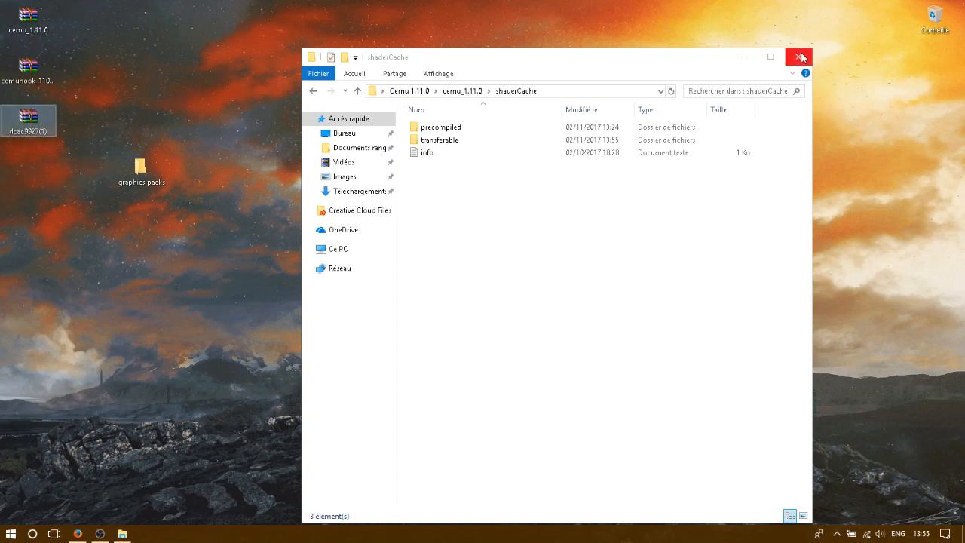
left_click(805, 57)
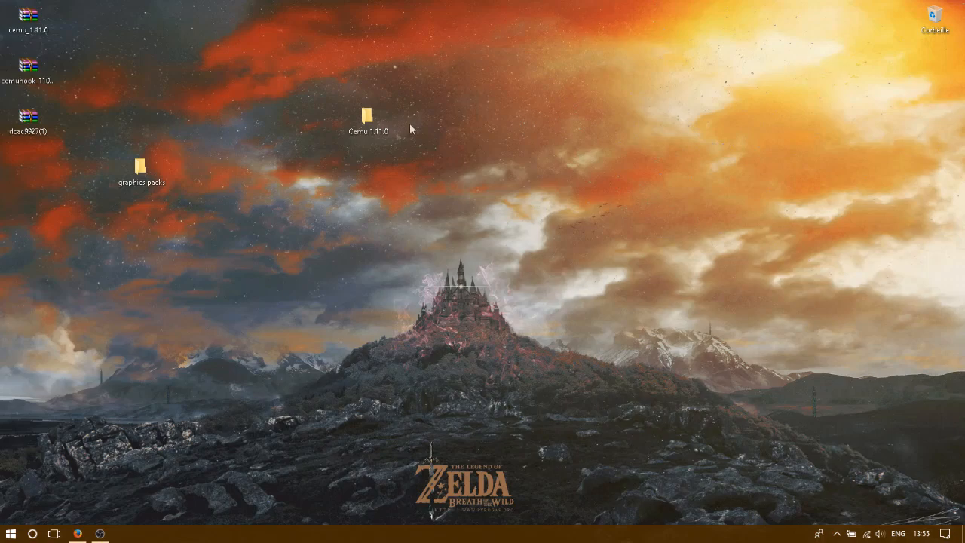
left_click_drag(371, 123, 259, 122)
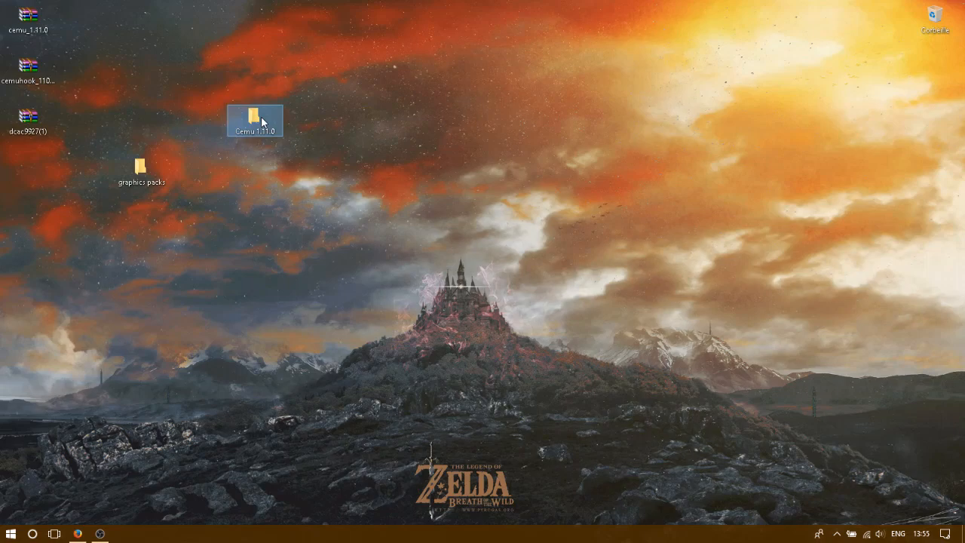
left_click_drag(256, 122, 140, 124)
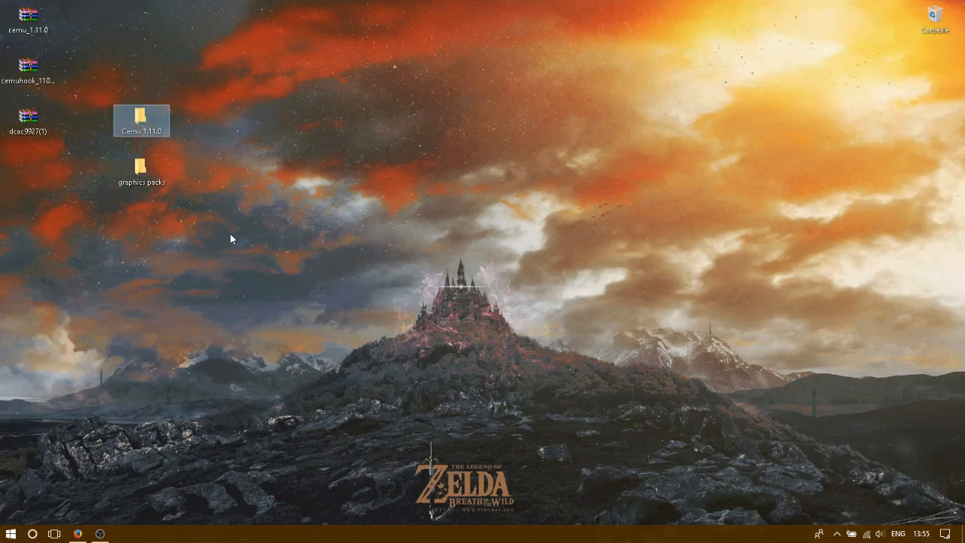
Switch to Firefox, close the MEGA page, and download the Windows version of Wii U USB Helper, saving Updater.exe
left_click(77, 533)
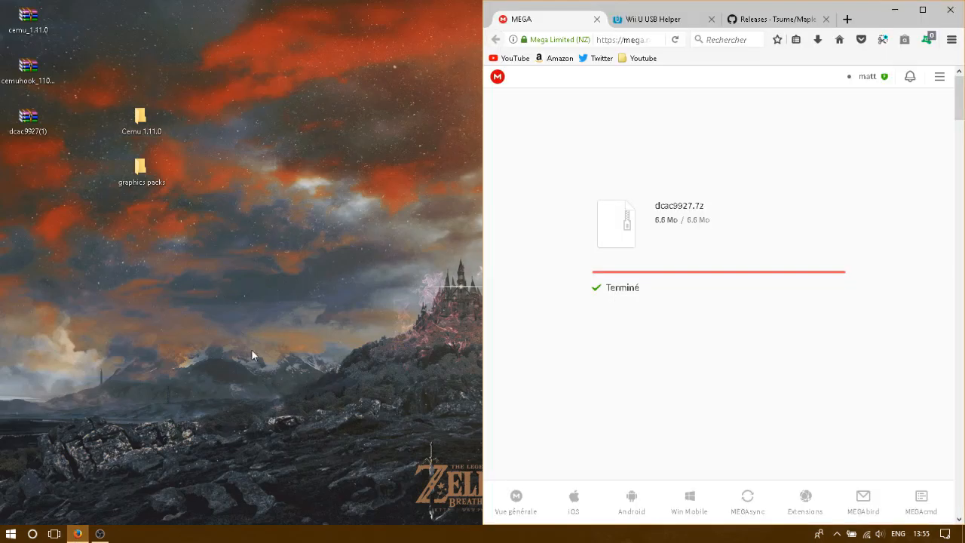
left_click(647, 18)
left_click(596, 19)
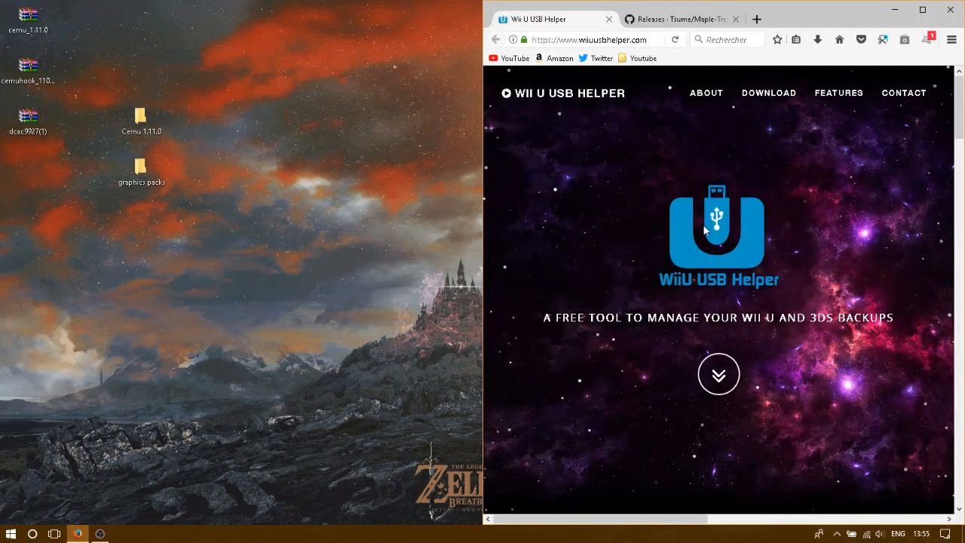
scroll(704, 228, "down", 10)
scroll(706, 232, "down", 10)
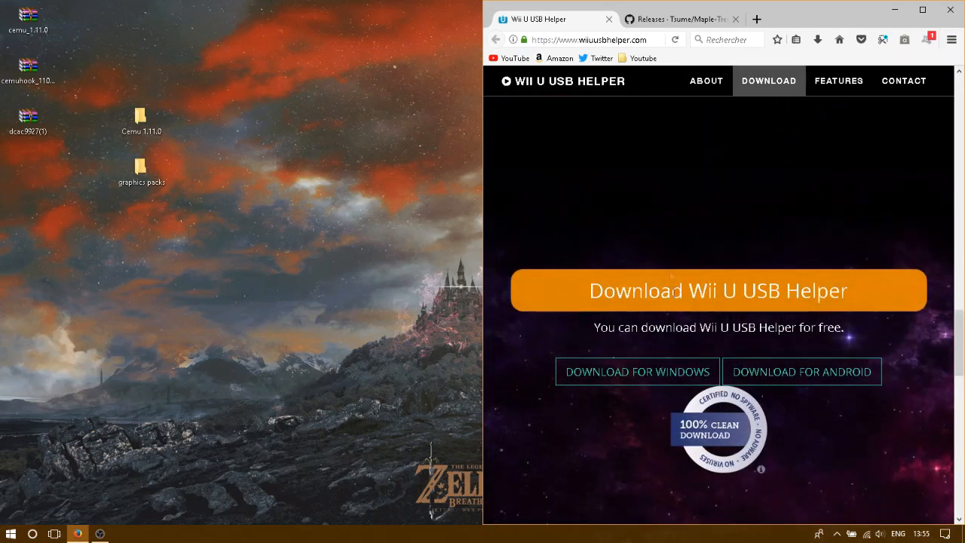
left_click(663, 373)
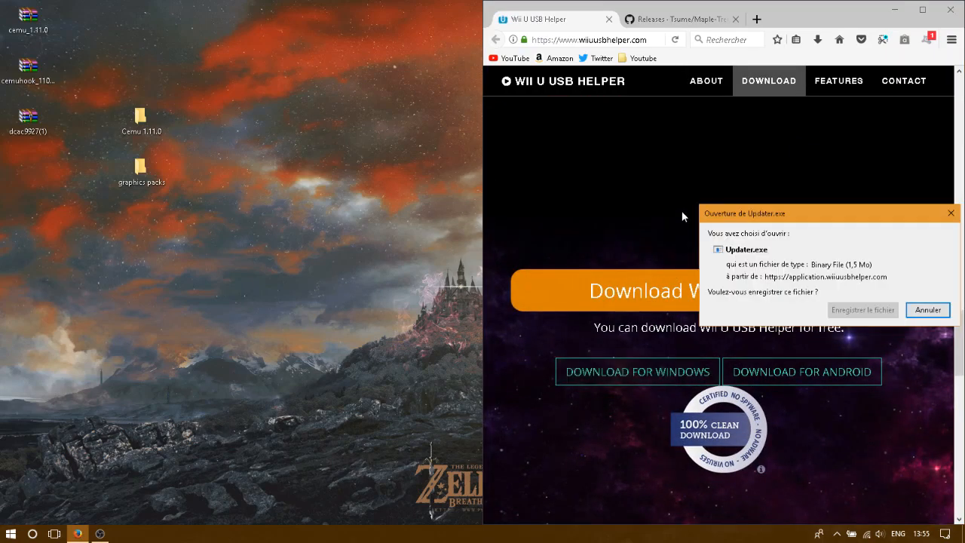
left_click(857, 312)
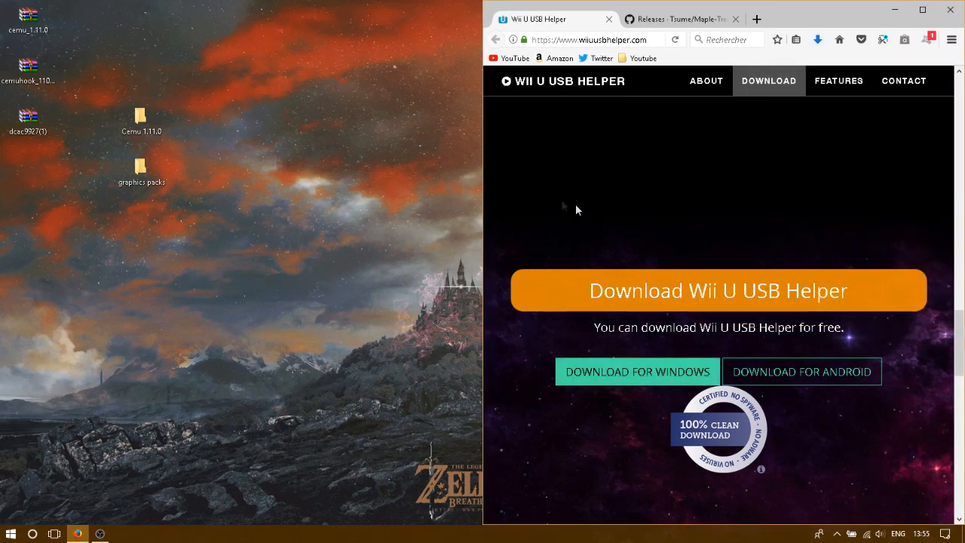
Try to launch the downloaded Updater.exe from the browser, allowing it to run past Windows SmartScreen
left_click(820, 42)
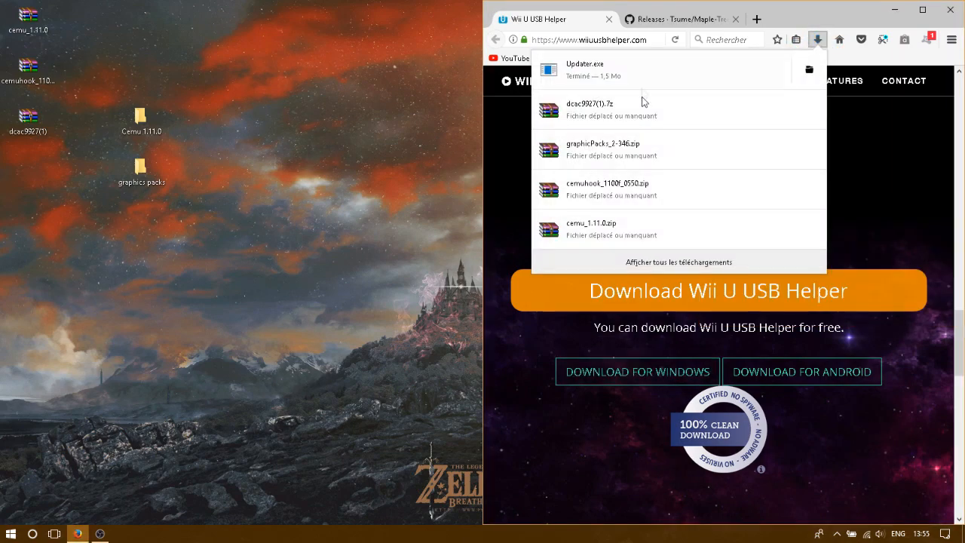
left_click(639, 70)
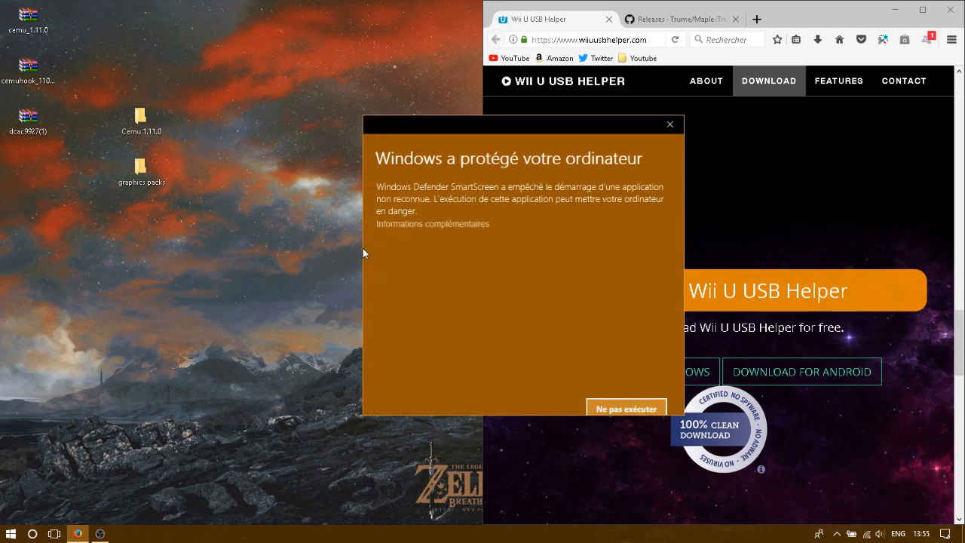
left_click(427, 210)
left_click(528, 391)
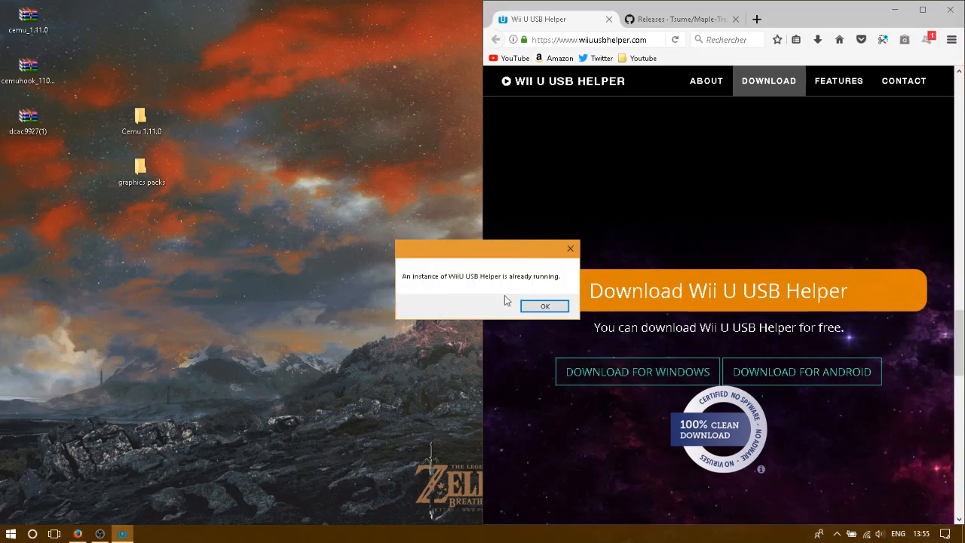
left_click(544, 307)
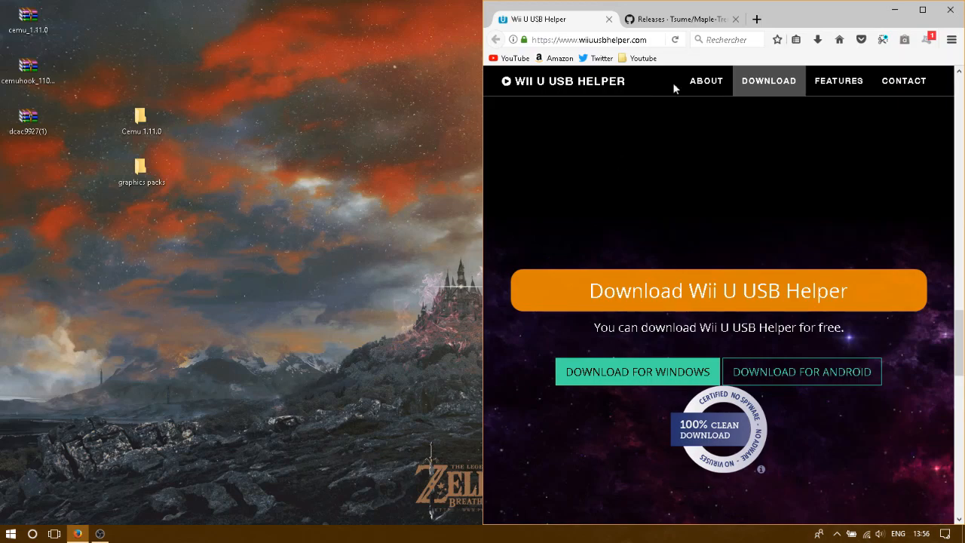
Search the web in a new tab for "title key wii u", review the WiiU Title Key result, and close that tab
left_click(757, 18)
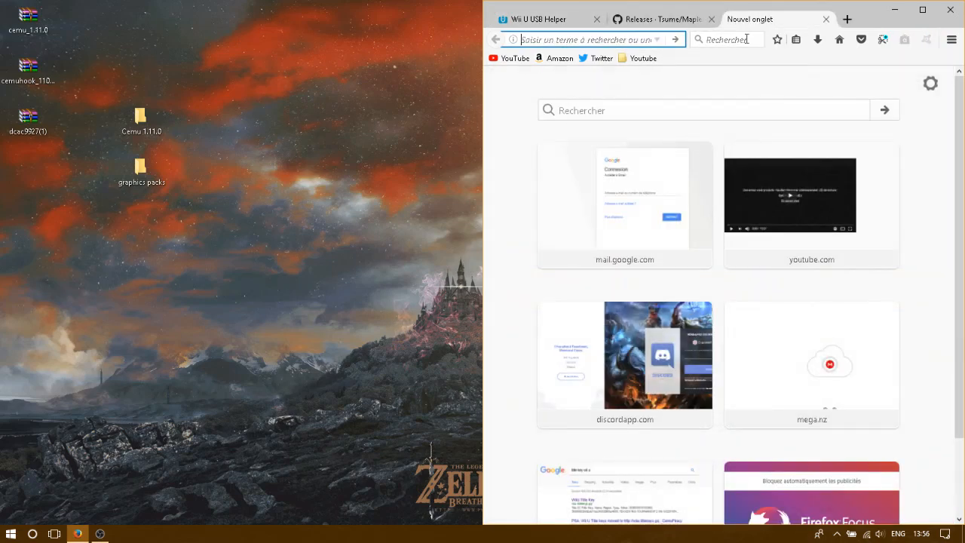
left_click(746, 40)
type("titl")
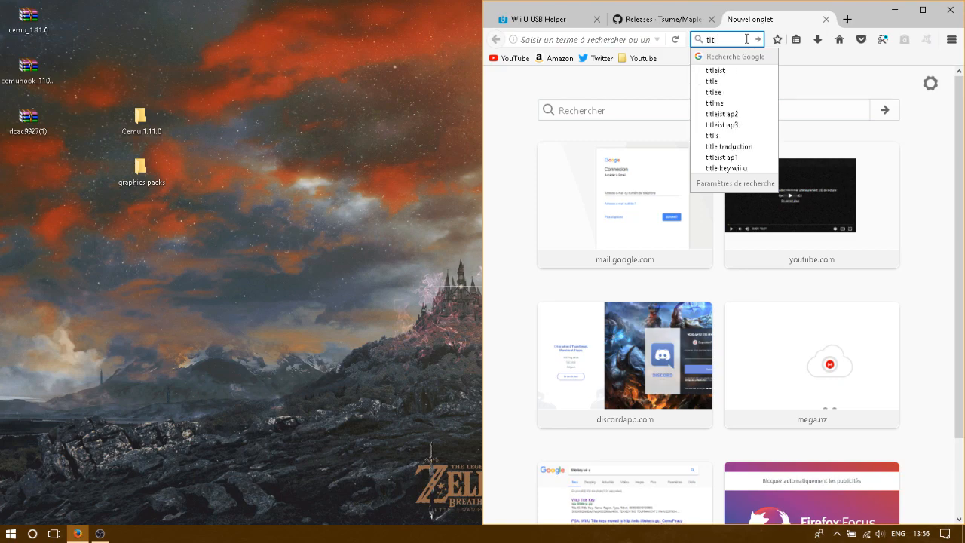
type("e keys")
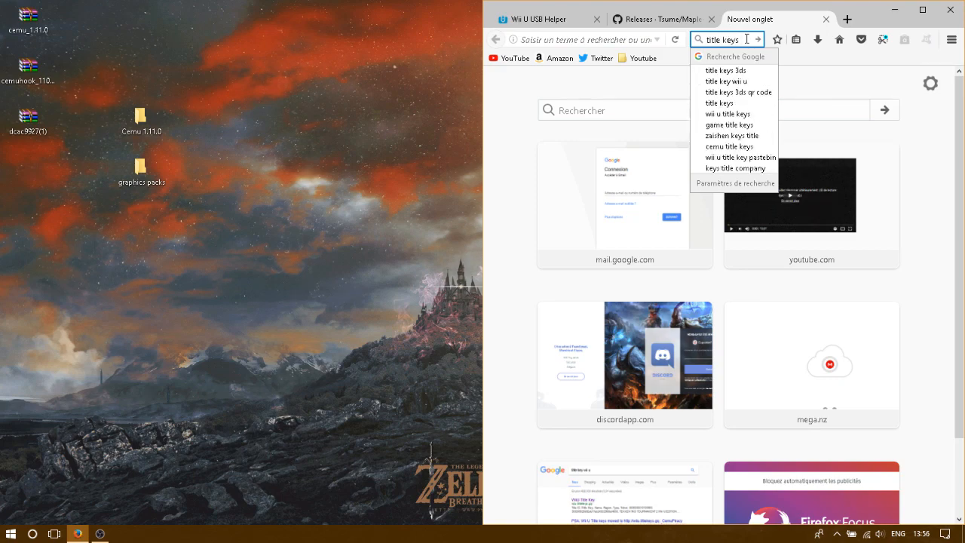
key("Down")
key("Down")
key("Return")
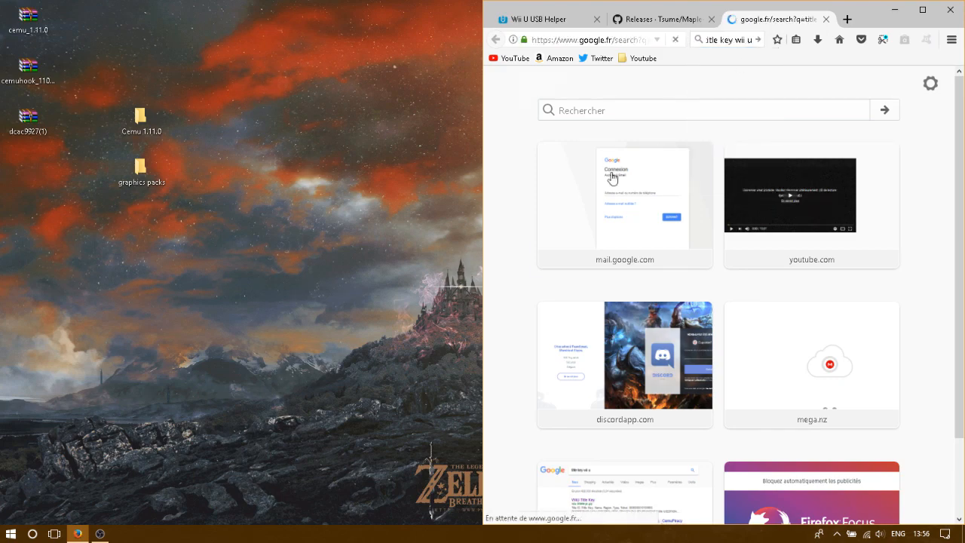
left_click_drag(646, 192, 581, 196)
left_click(720, 180)
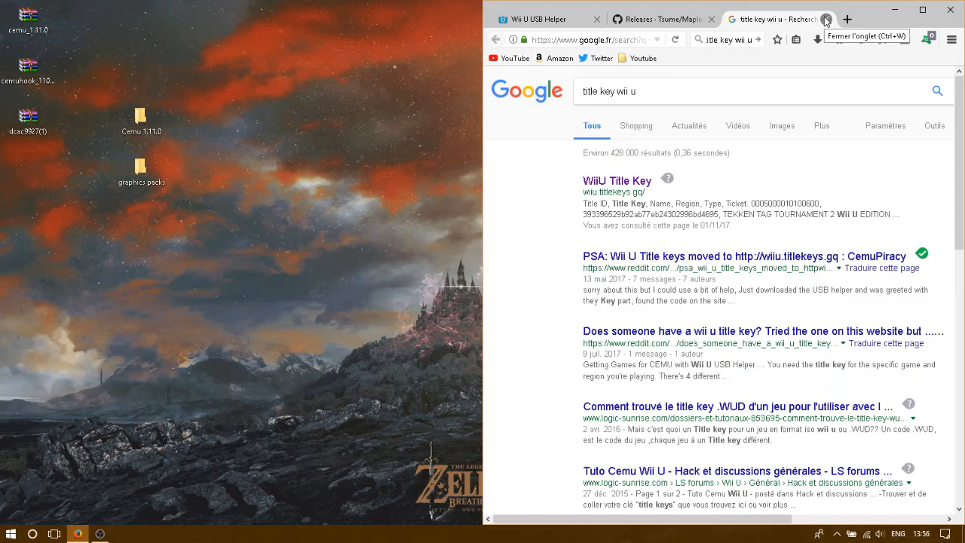
left_click(826, 20)
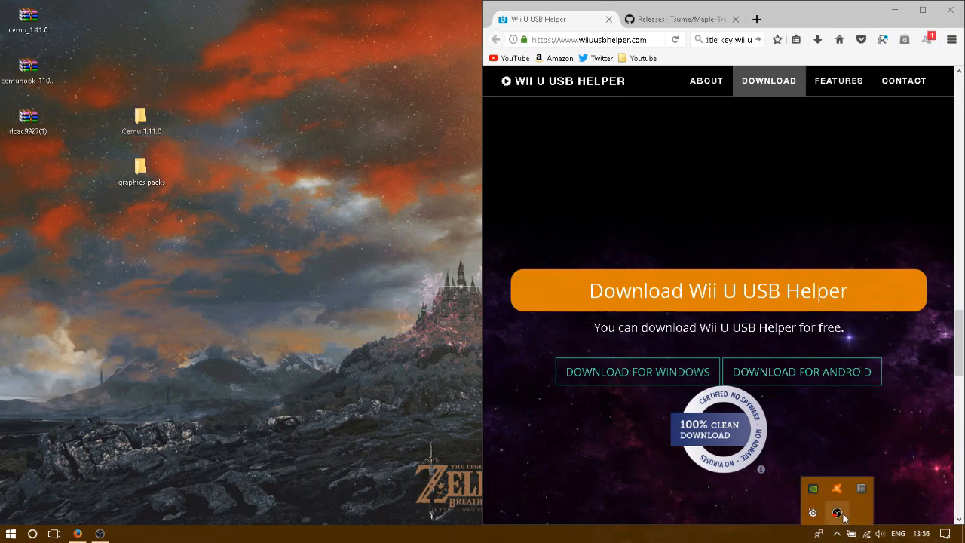
Open the Documents folder in File Explorer and try to launch the Wii U USB Helper Updater stored there
left_click(11, 533)
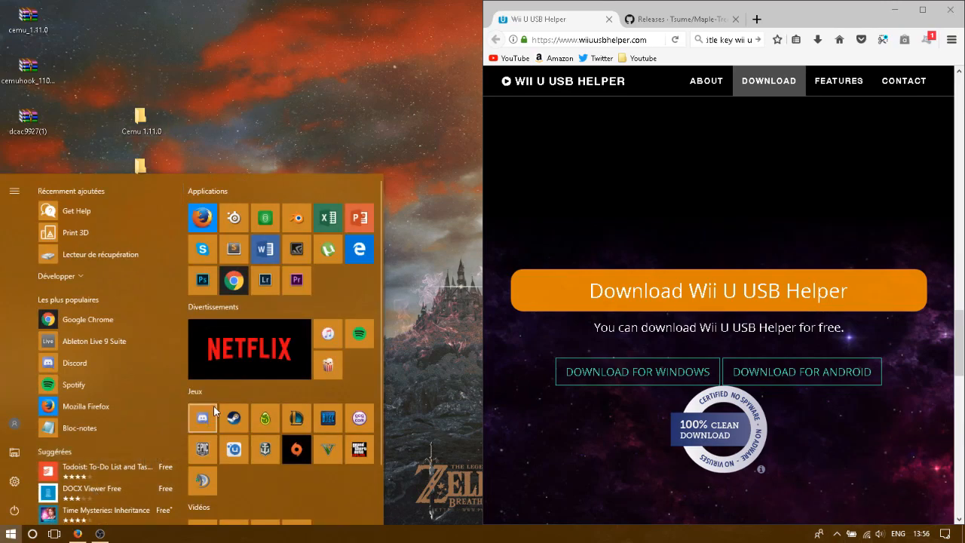
left_click(13, 453)
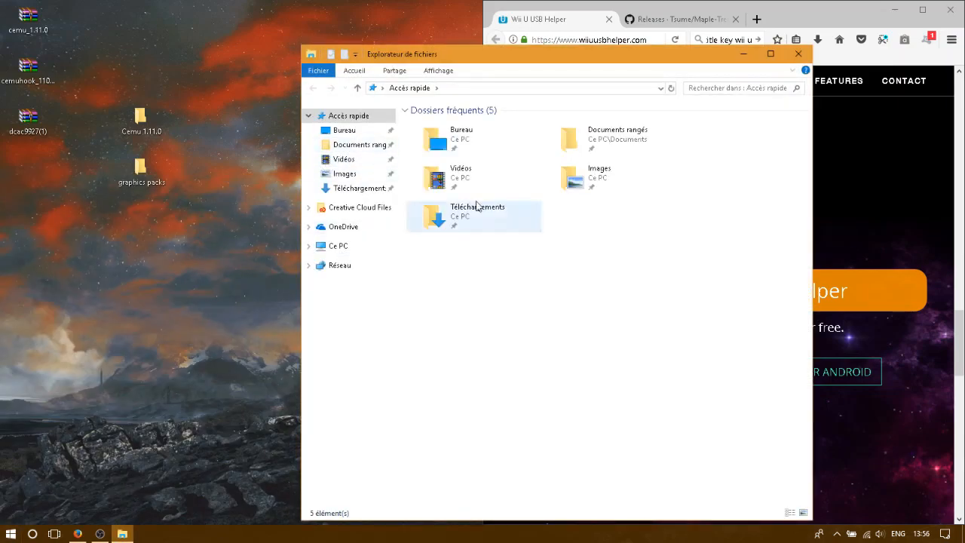
left_click(331, 248)
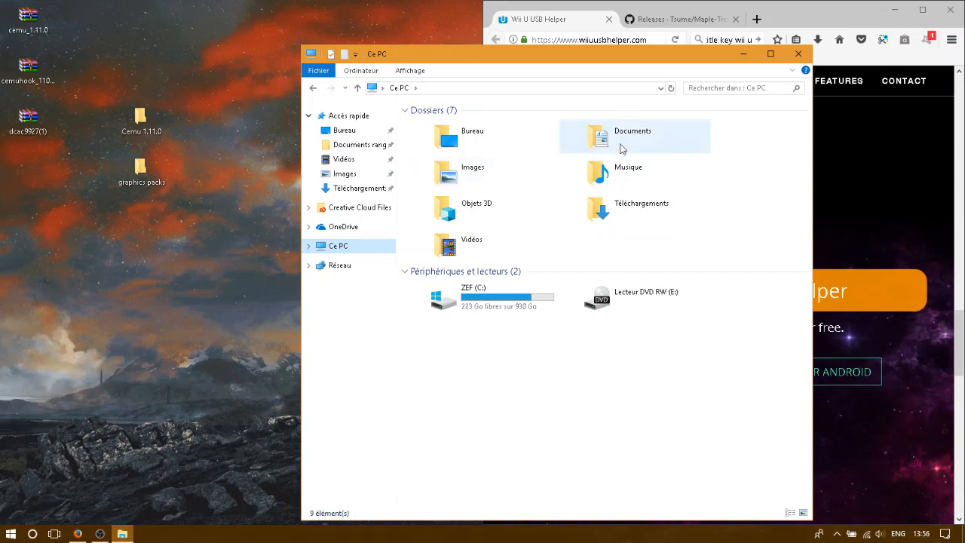
double_click(622, 146)
scroll(761, 385, "down", 10)
left_click(765, 387)
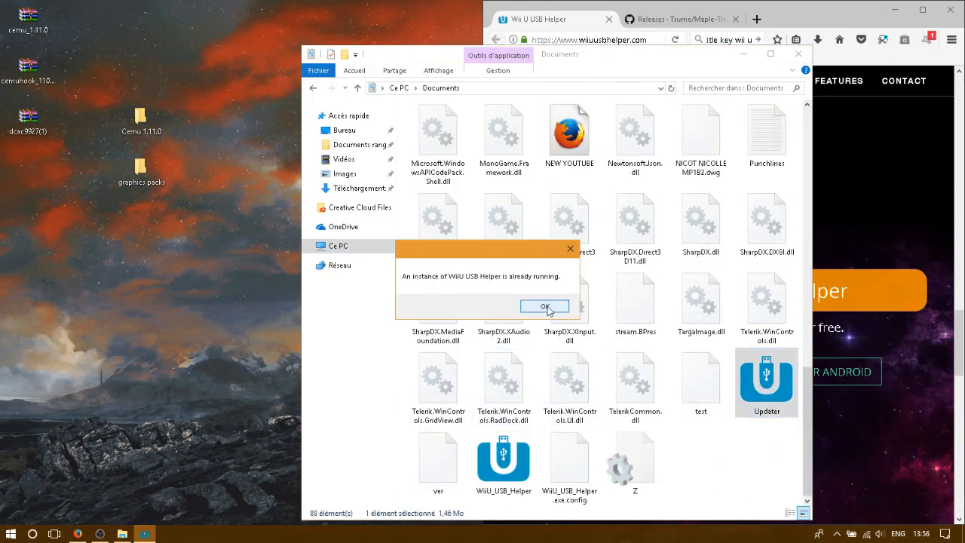
left_click(551, 306)
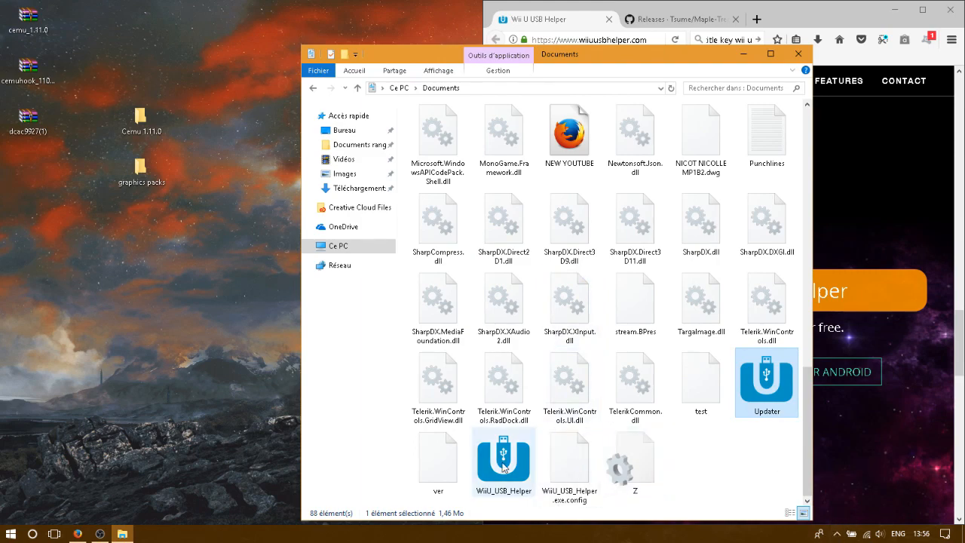
Check the taskbar's hidden icons, and minimize the Documents and Firefox windows to clear the desktop
right_click(596, 533)
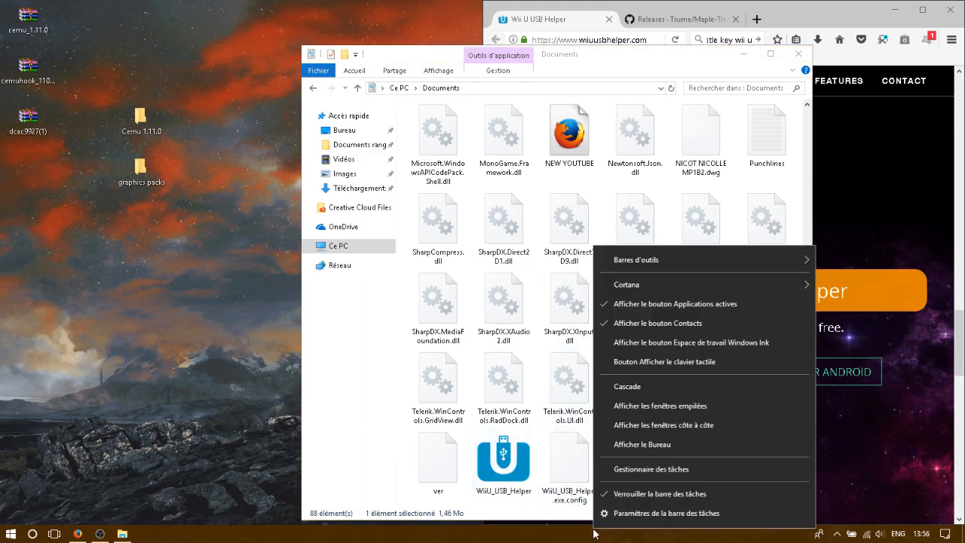
left_click(836, 534)
left_click(836, 534)
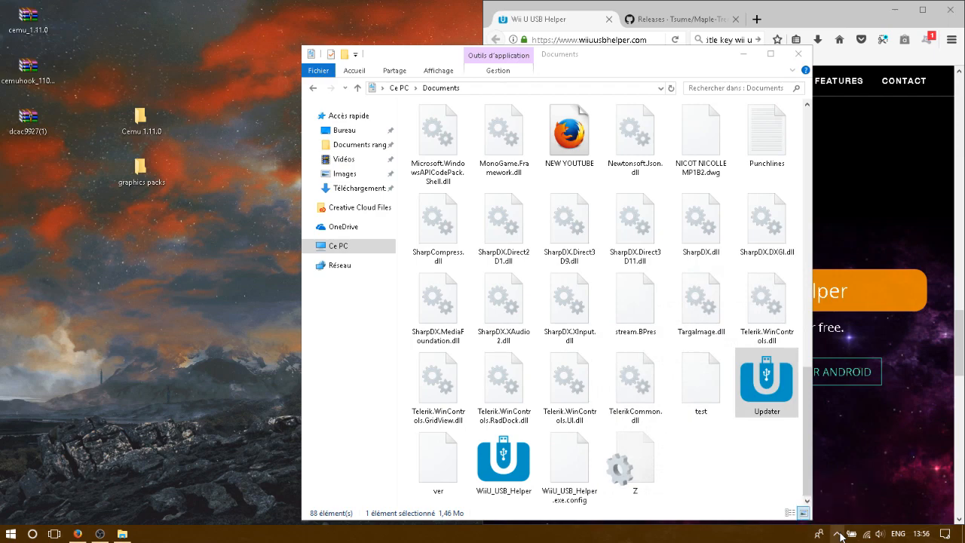
left_click(743, 53)
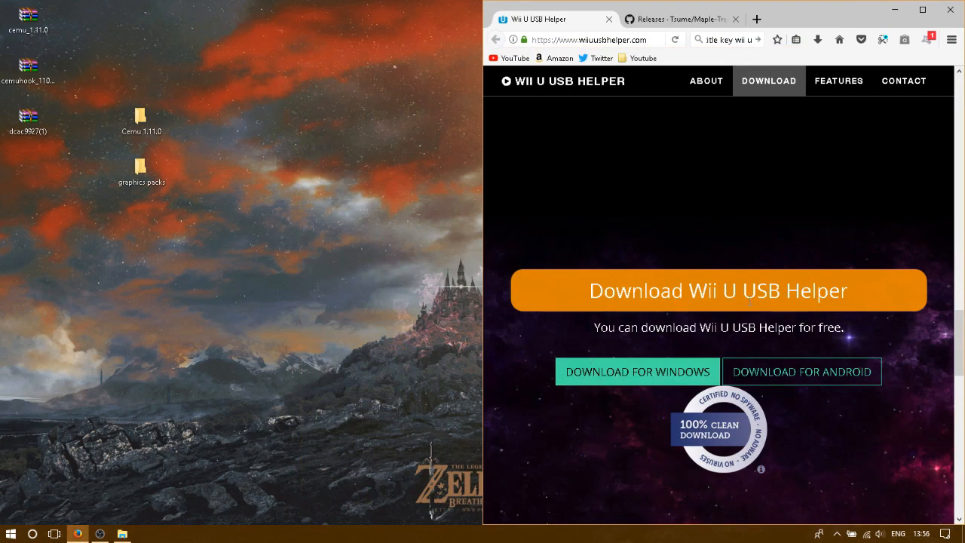
left_click(895, 11)
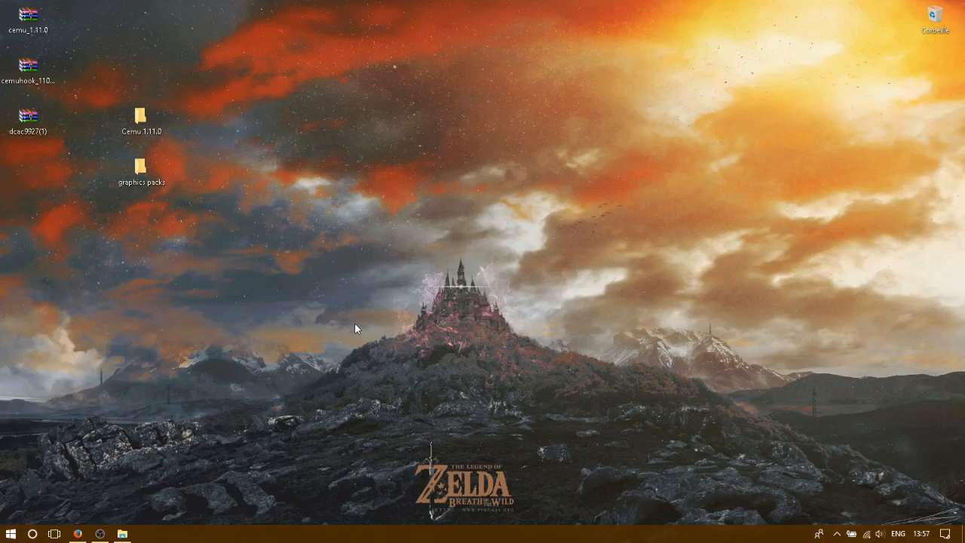
Restore the Documents window, look through Task Manager's processes for a running Wii U USB Helper, and close Task Manager
left_click(122, 534)
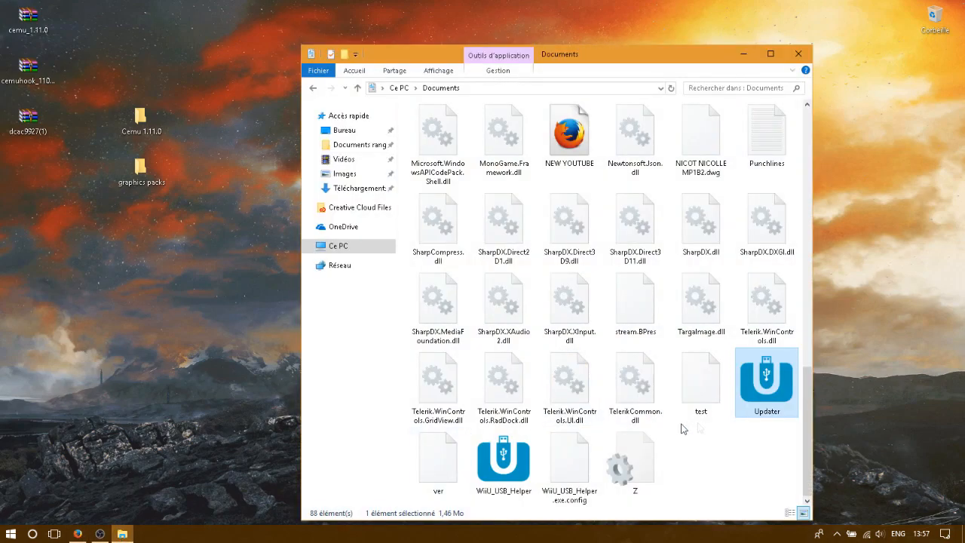
right_click(412, 539)
left_click(491, 481)
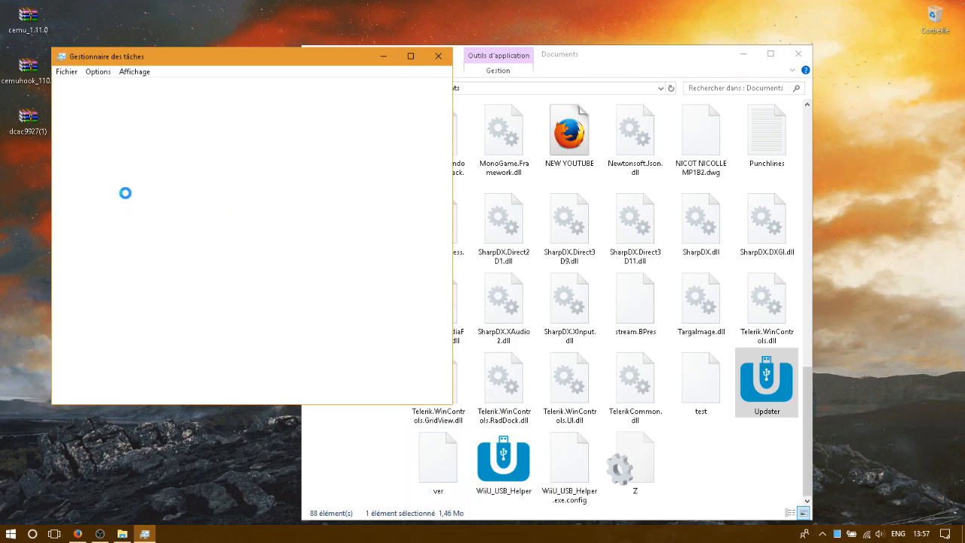
scroll(126, 197, "down", 10)
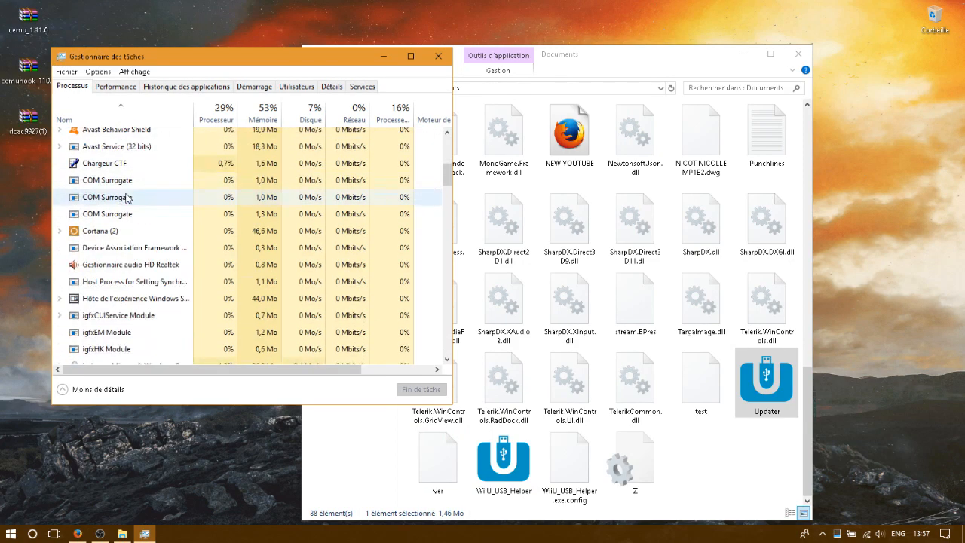
scroll(125, 198, "down", 8)
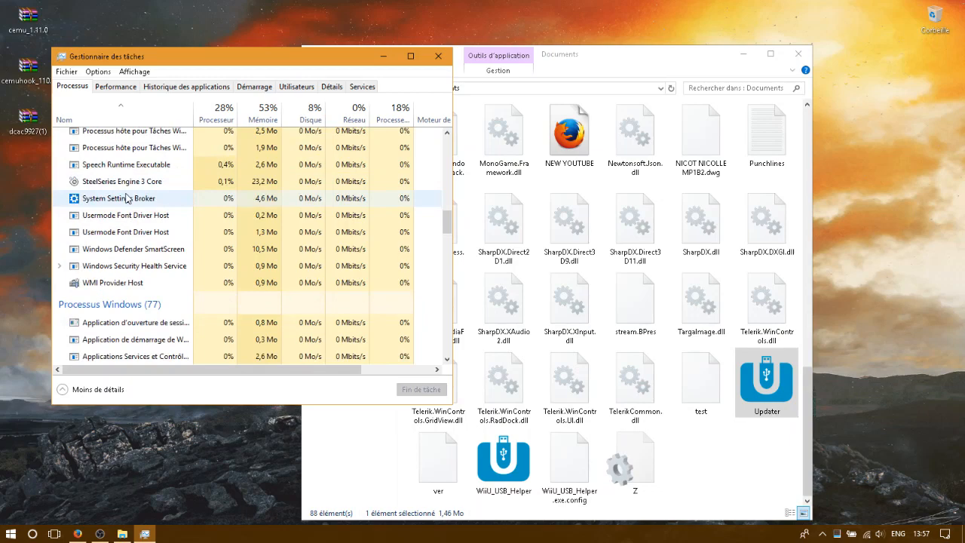
scroll(137, 230, "down", 5)
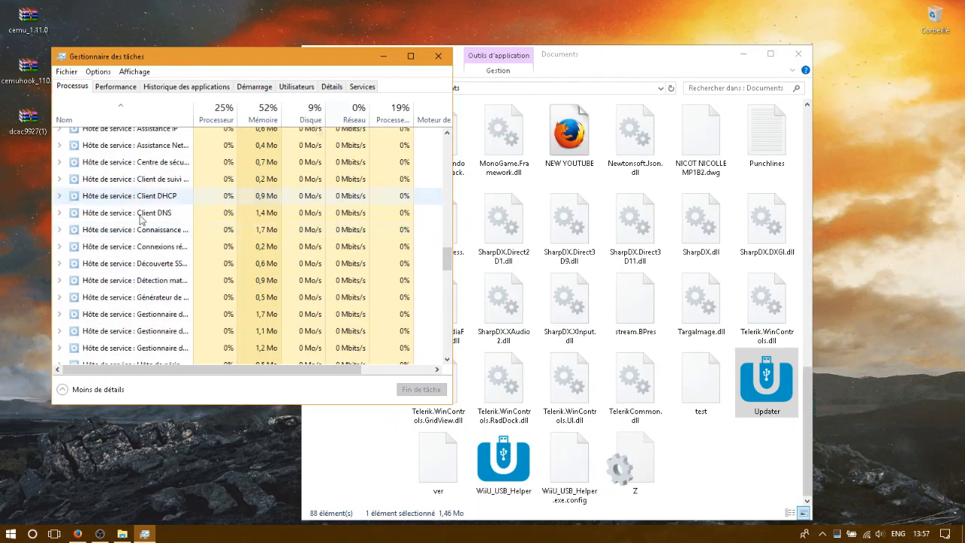
left_click(438, 56)
Try again to launch Updater from the Documents folder, both normally and as administrator
double_click(766, 384)
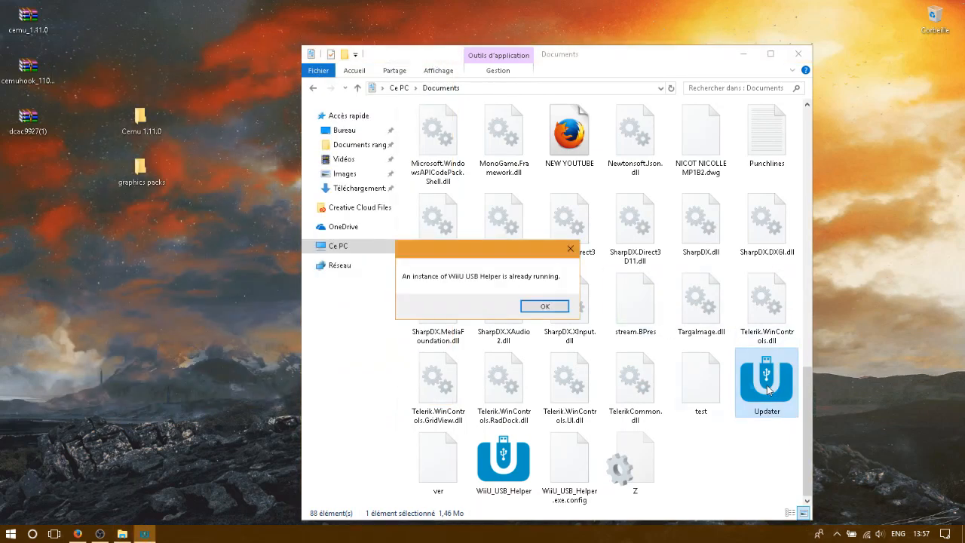
left_click(546, 306)
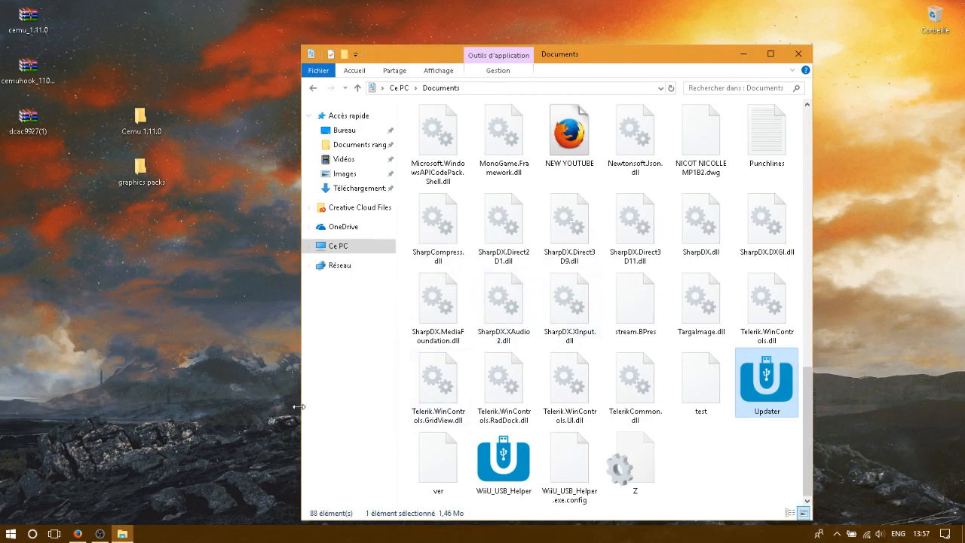
double_click(753, 383)
right_click(733, 306)
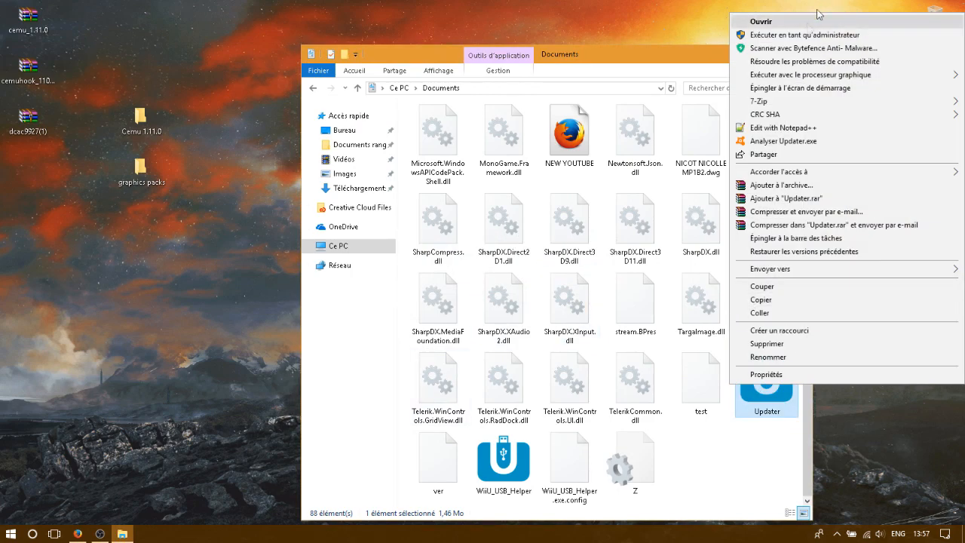
left_click(804, 35)
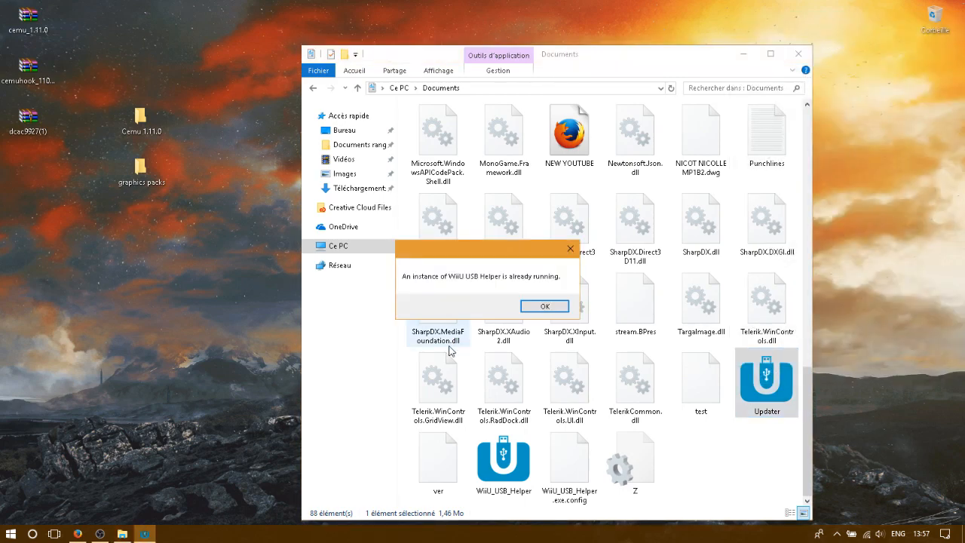
left_click(559, 305)
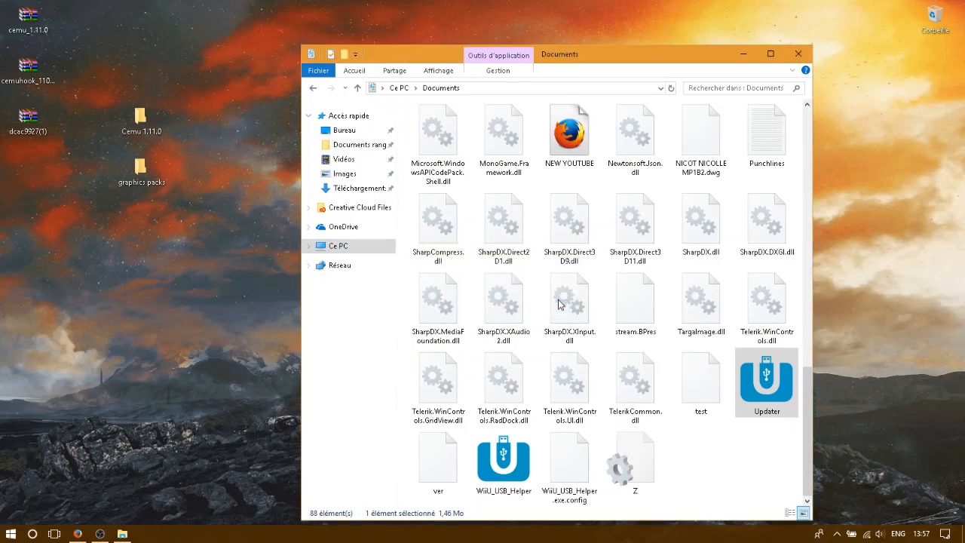
scroll(682, 211, "up", 10)
scroll(683, 211, "down", 10)
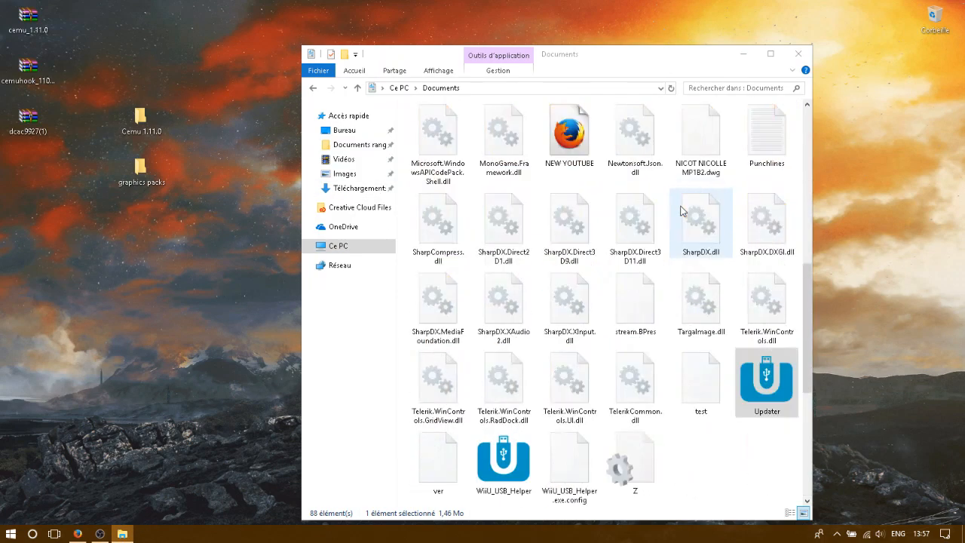
Close the Documents window, return to Firefox, and close the Wii U USB Helper website tab
left_click(800, 54)
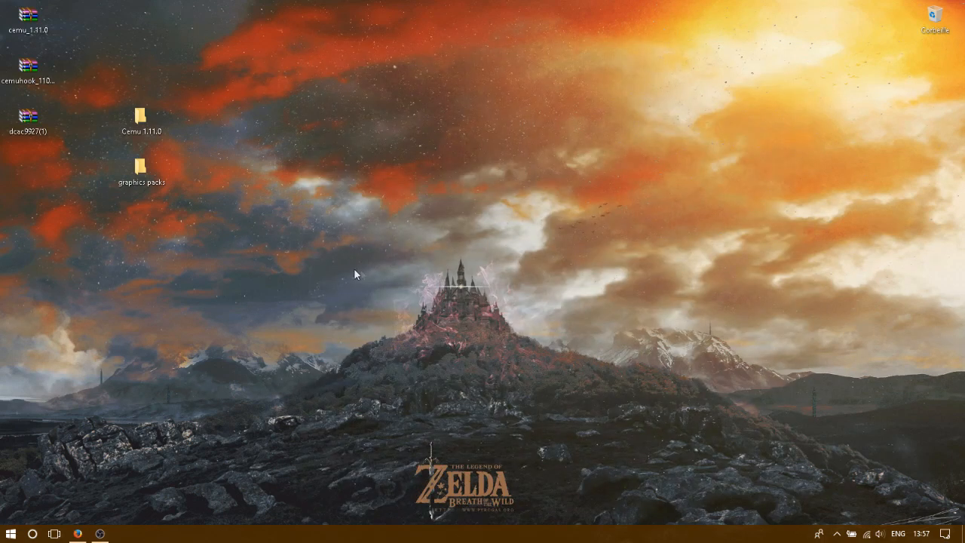
left_click(78, 533)
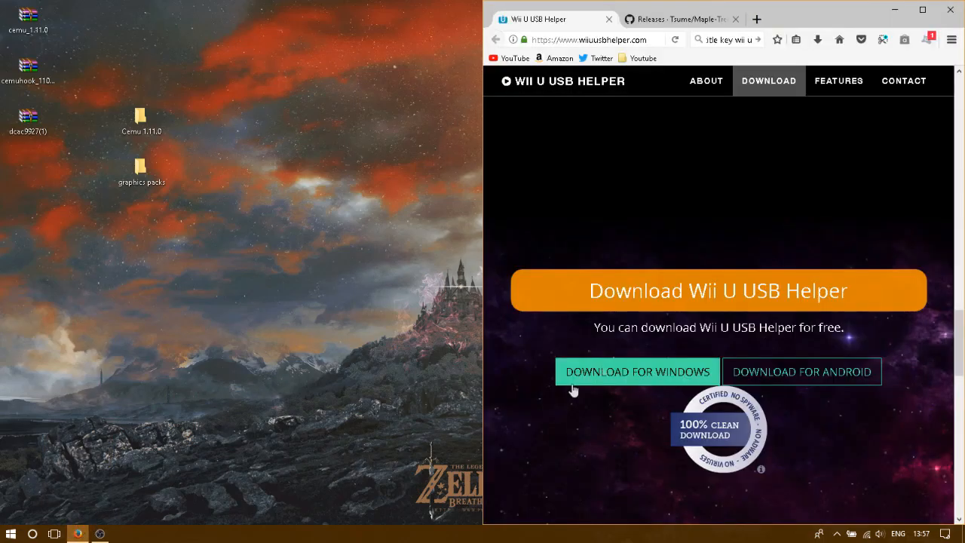
scroll(602, 368, "up", 3)
scroll(602, 368, "up", 10)
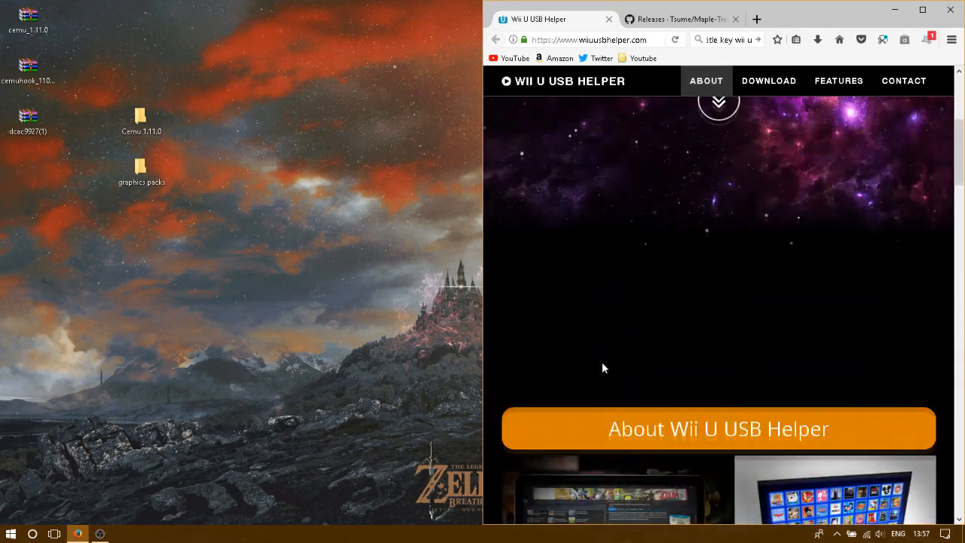
scroll(602, 368, "down", 2)
left_click(922, 10)
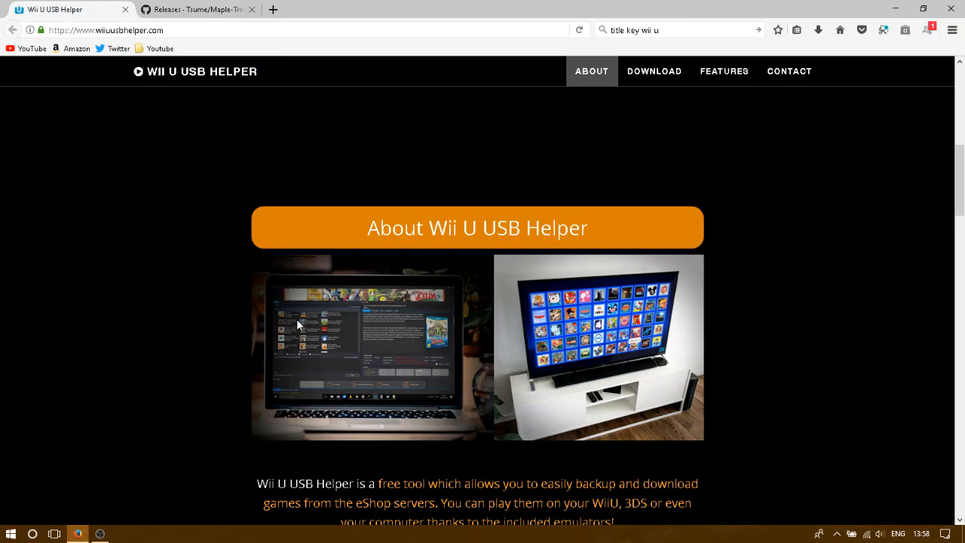
left_click(125, 9)
Find MapleSeed Version 1.1.0.53 on the Maple-Tree releases page and download its MapleSeed.exe file
scroll(322, 222, "up", 5)
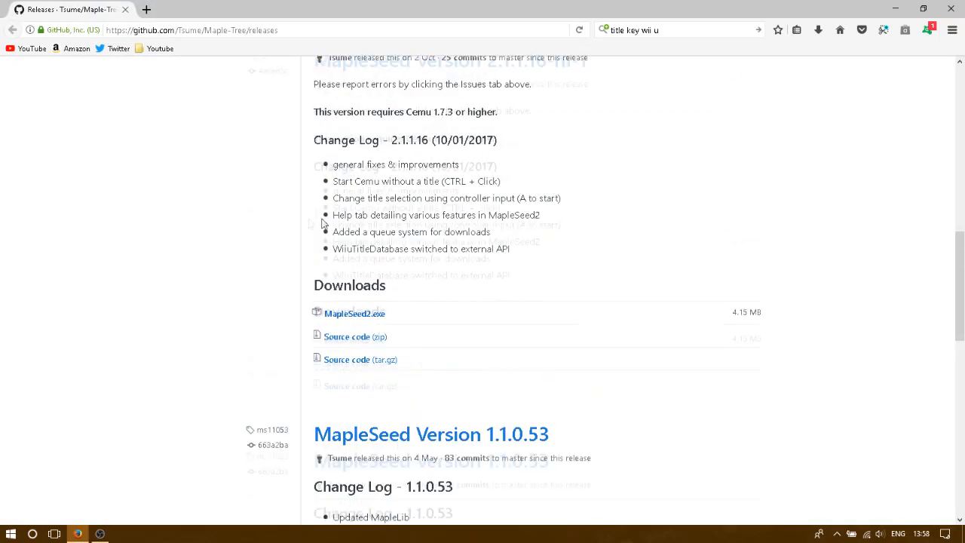
scroll(322, 223, "up", 10)
scroll(271, 188, "down", 1)
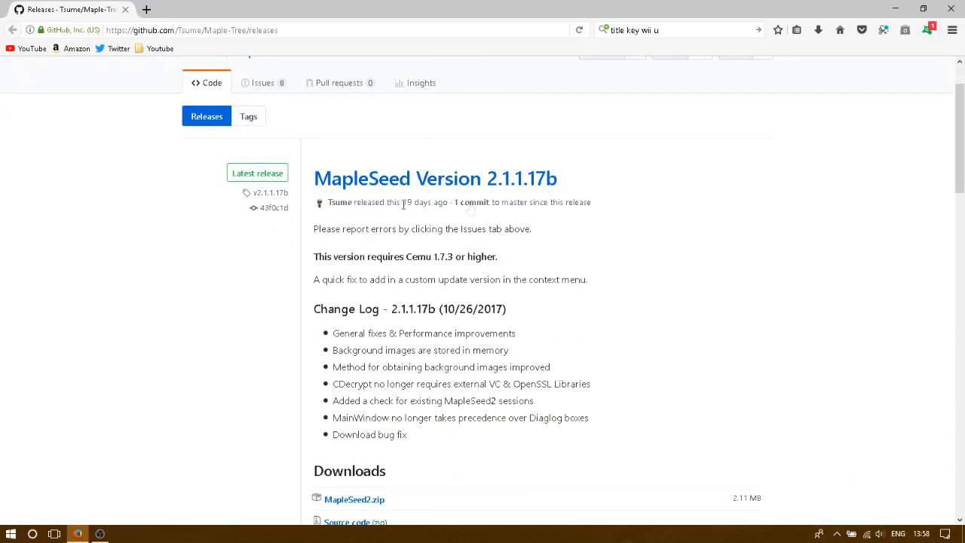
scroll(403, 203, "down", 9)
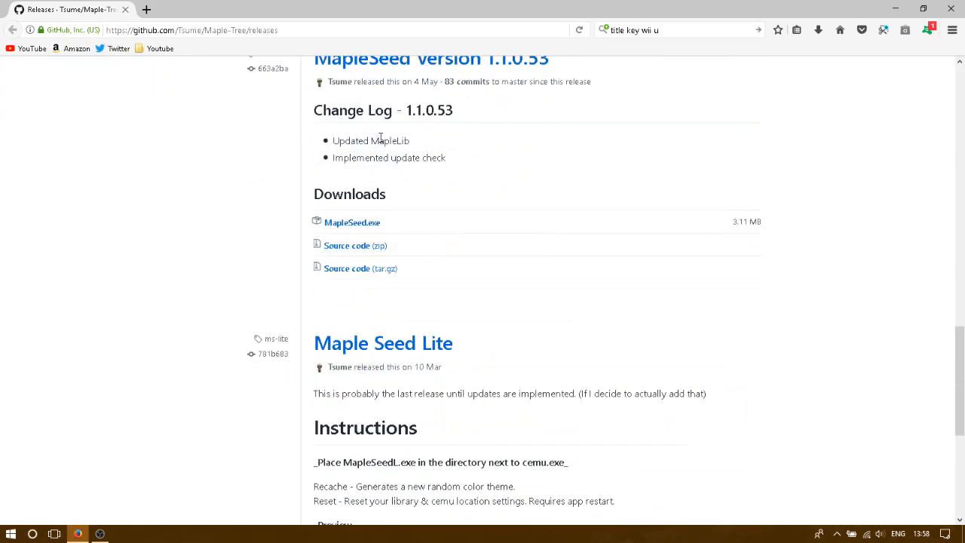
scroll(477, 147, "up", 3)
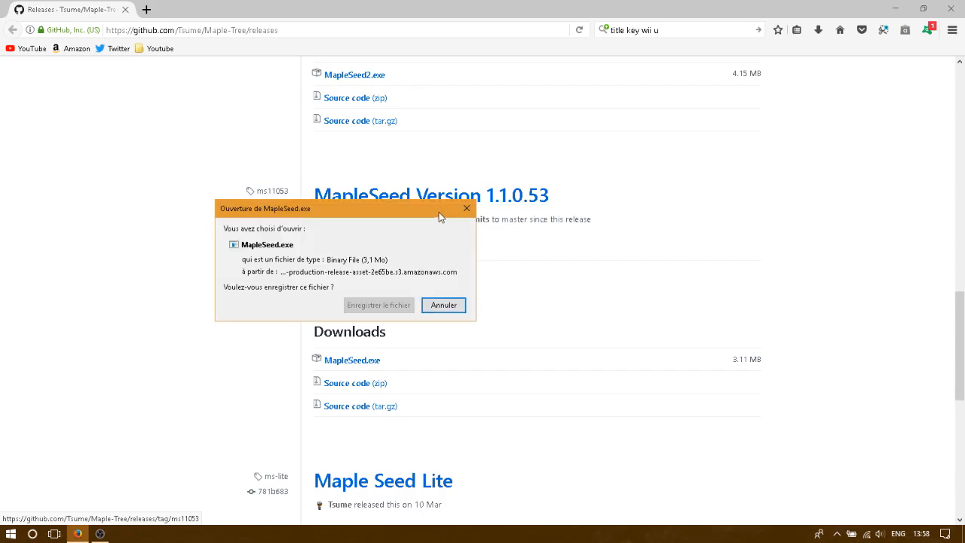
left_click(396, 312)
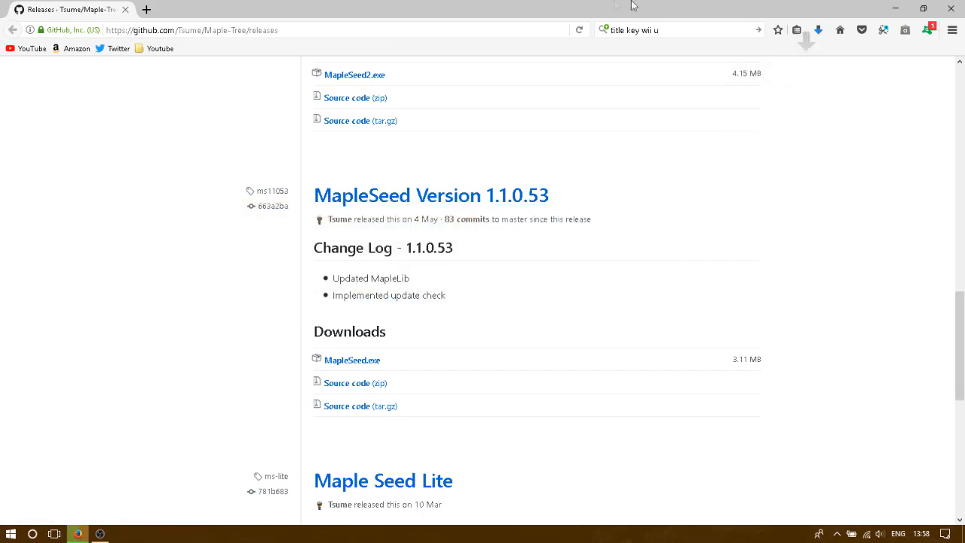
Place Firefox beside the desktop, move the downloaded MapleSeed.exe onto the desktop below the graphics packs folder, and close Firefox
key("super+Right")
left_click(417, 75)
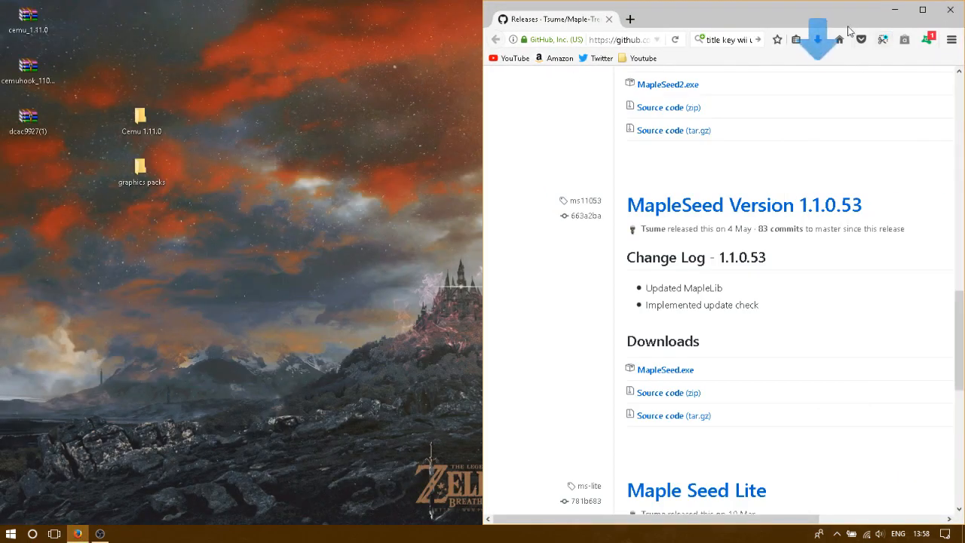
left_click(815, 42)
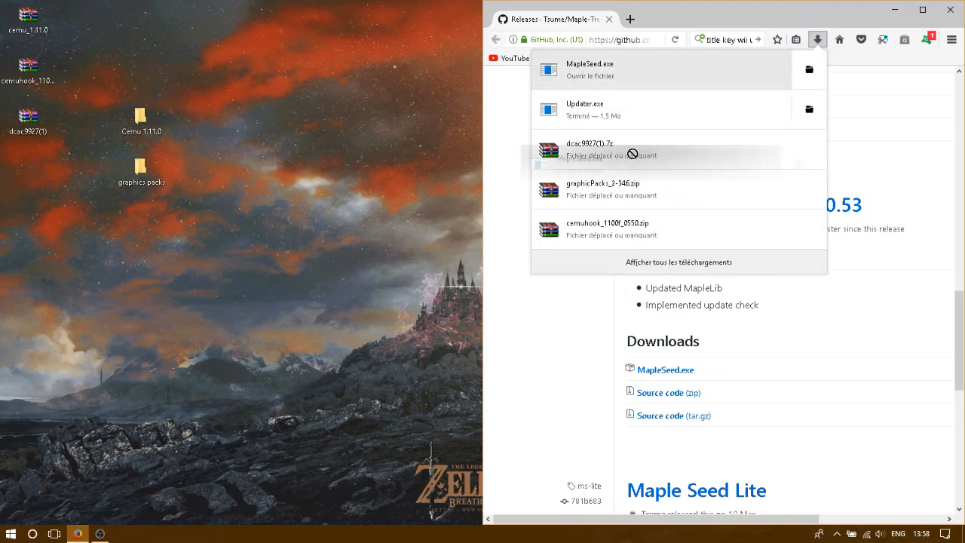
left_click_drag(212, 261, 140, 225)
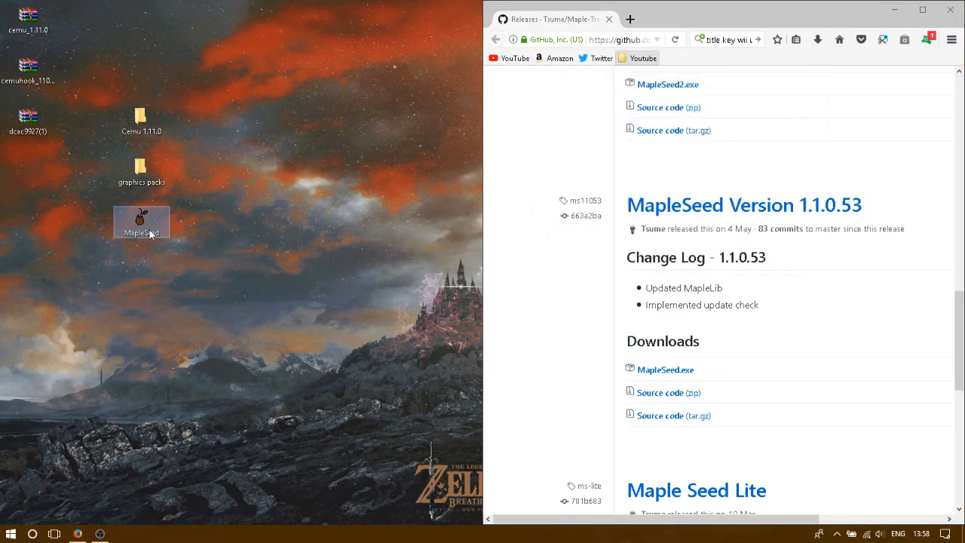
left_click(957, 6)
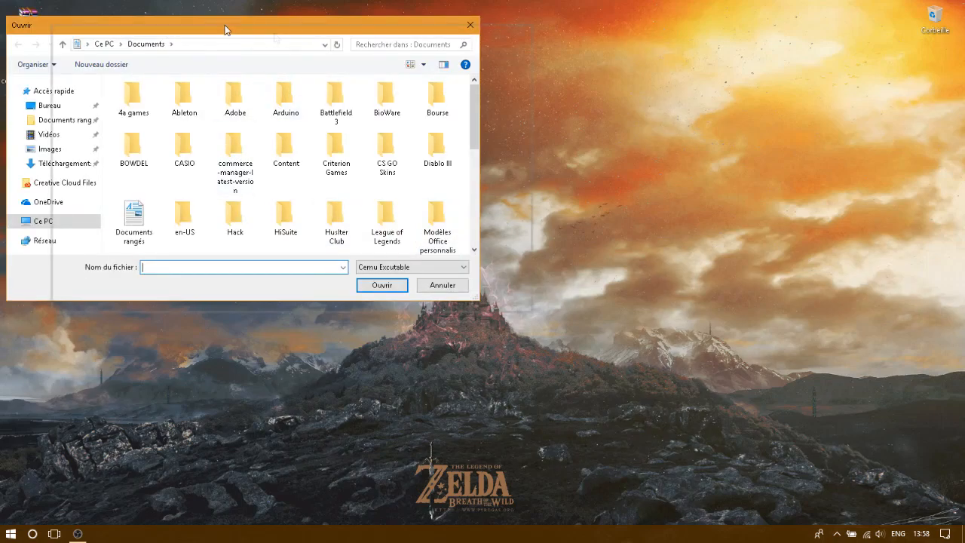
left_click_drag(225, 28, 565, 84)
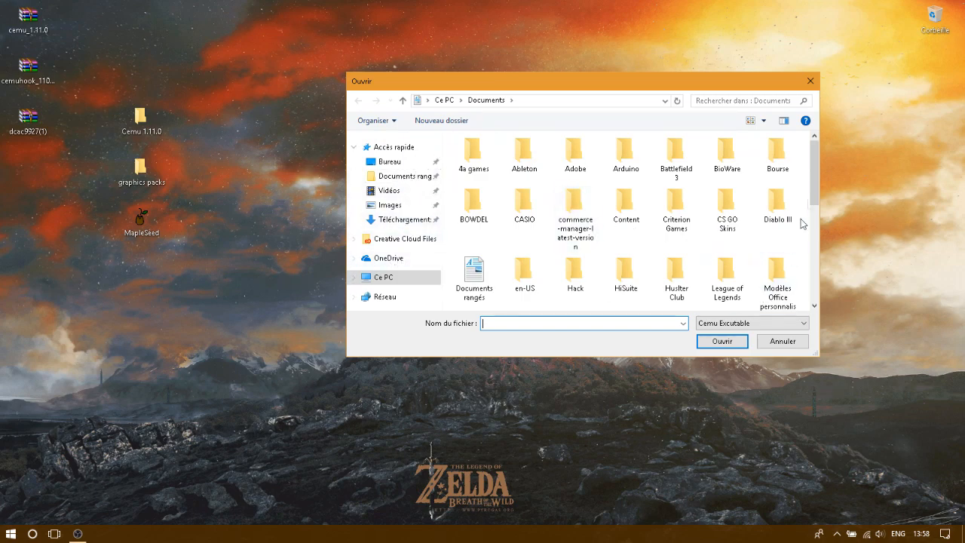
left_click_drag(812, 196, 816, 238)
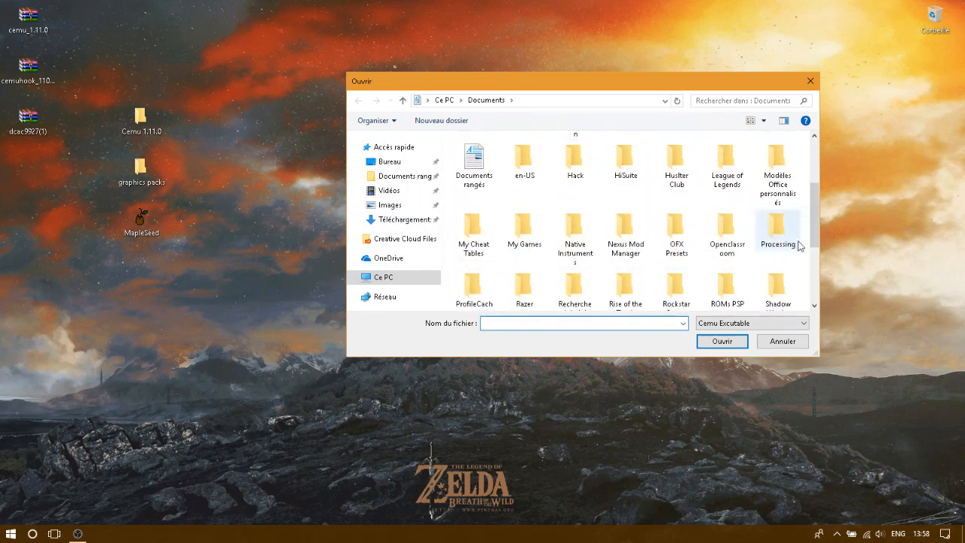
double_click(514, 218)
scroll(512, 259, "down", 2)
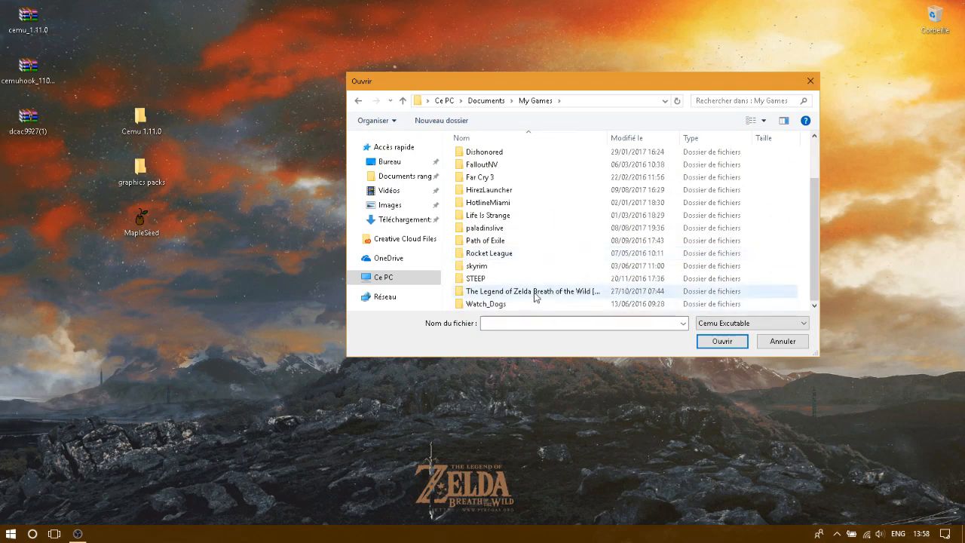
left_click(533, 294)
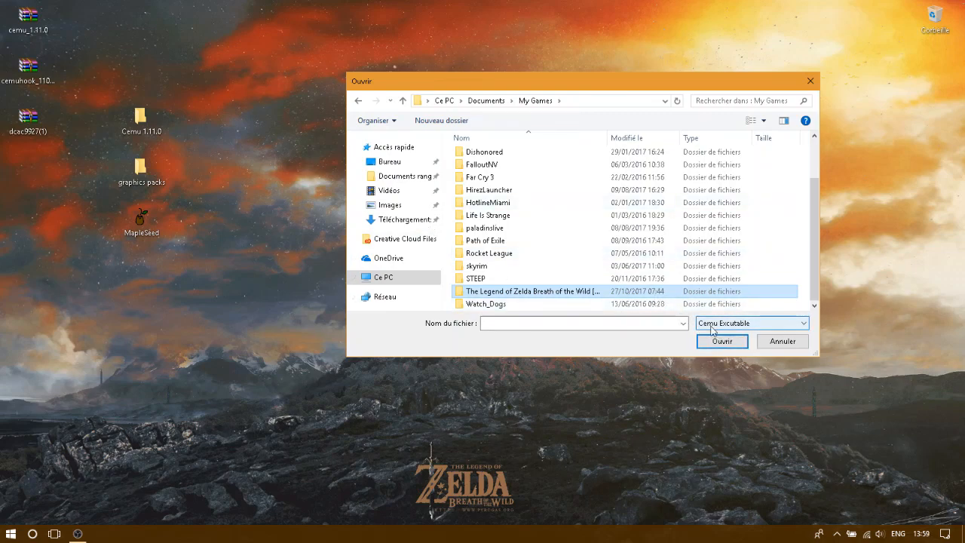
scroll(449, 251, "up", 2)
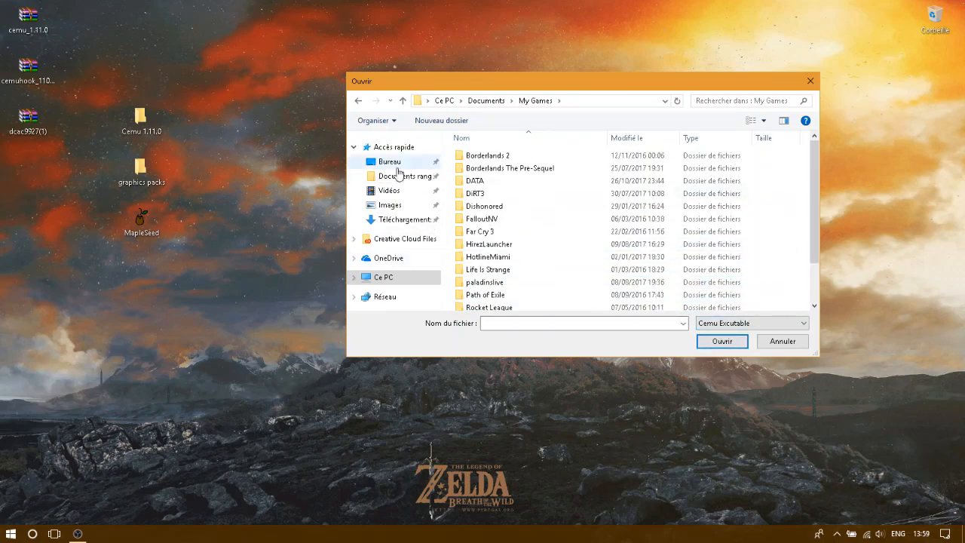
Choose the Cemu application inside Bureau > Cemu 1.11.0 > cemu_1.11.0 as MapleSeed's Cemu executable
left_click(392, 161)
double_click(471, 166)
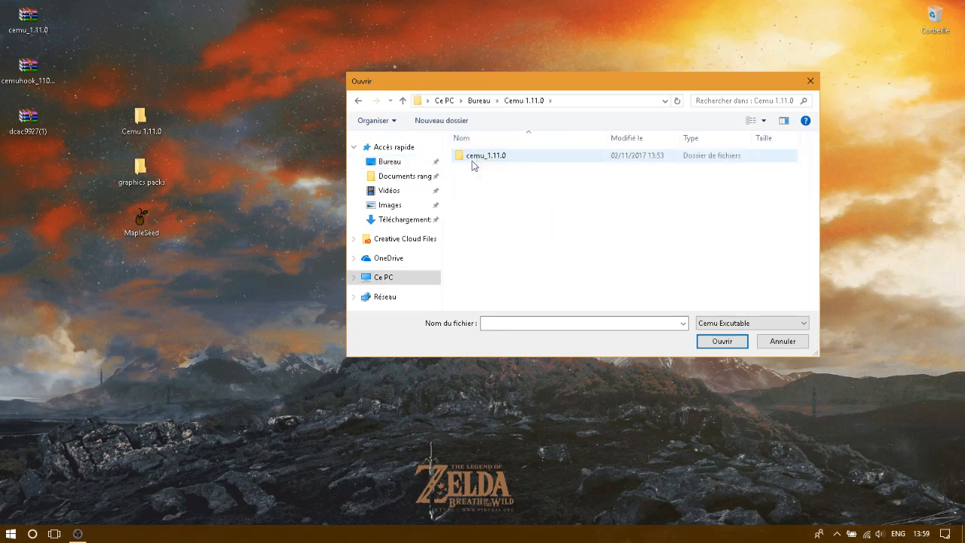
double_click(521, 157)
left_click(485, 257)
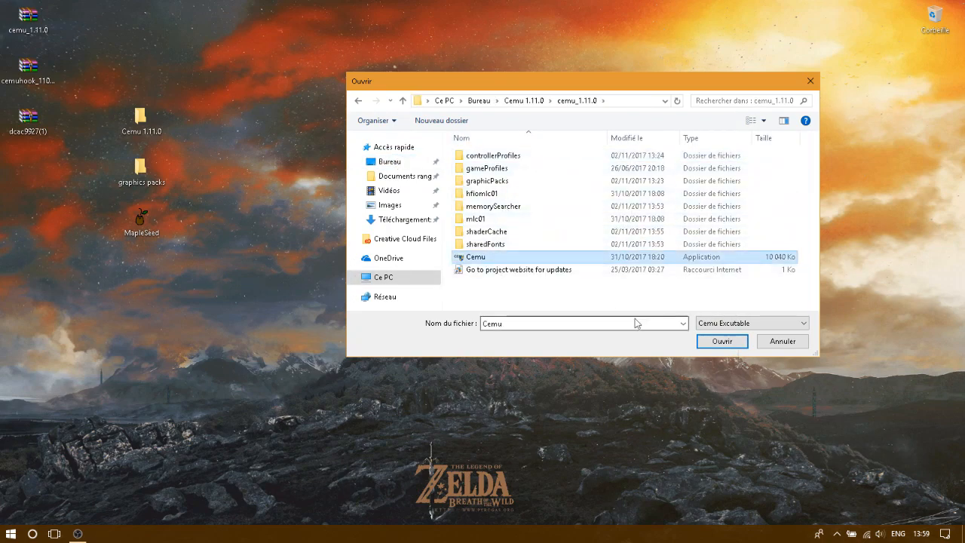
left_click(723, 344)
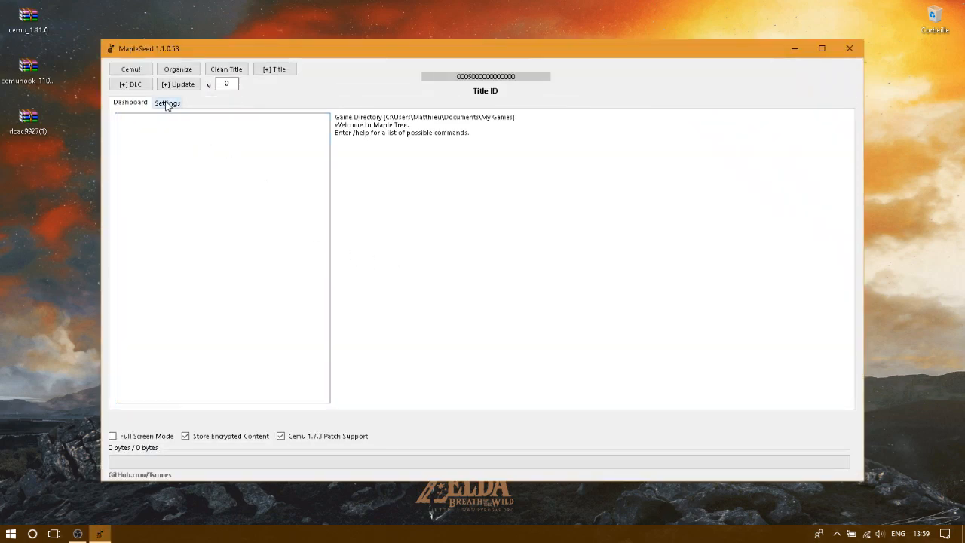
Show MapleSeed's settings and check the end of the Title Directory path
left_click(166, 104)
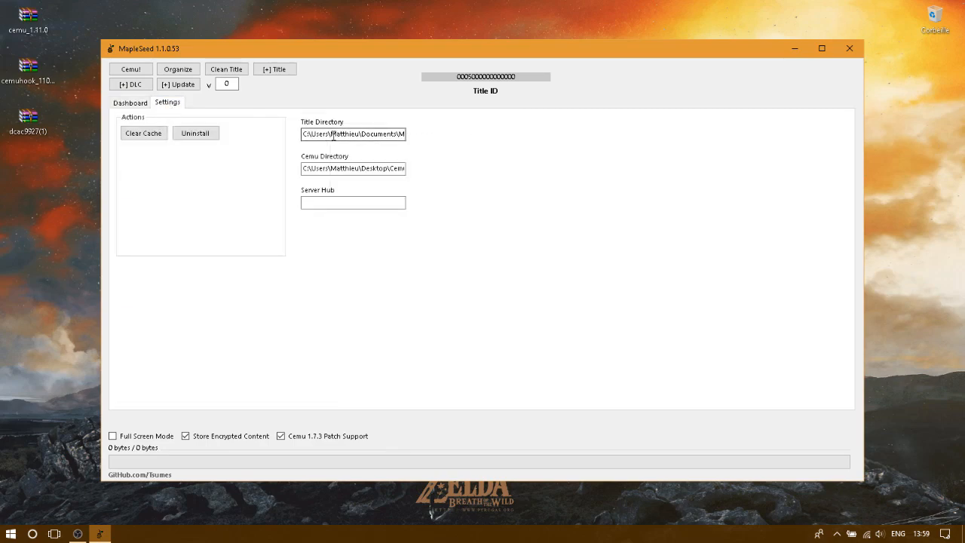
left_click_drag(384, 137, 412, 135)
left_click(388, 135)
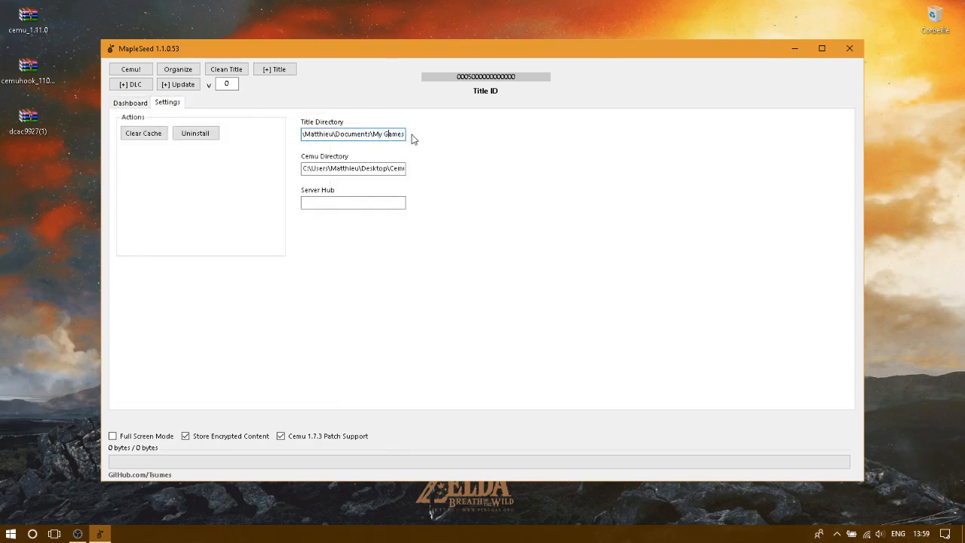
left_click_drag(480, 42, 553, 40)
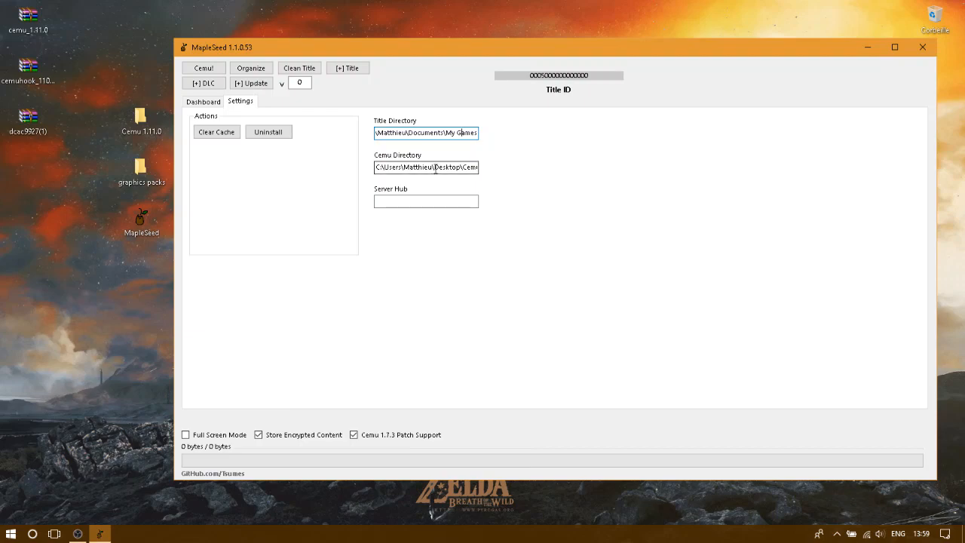
Open File Explorer and go to the My Games folder inside Documents
left_click(12, 534)
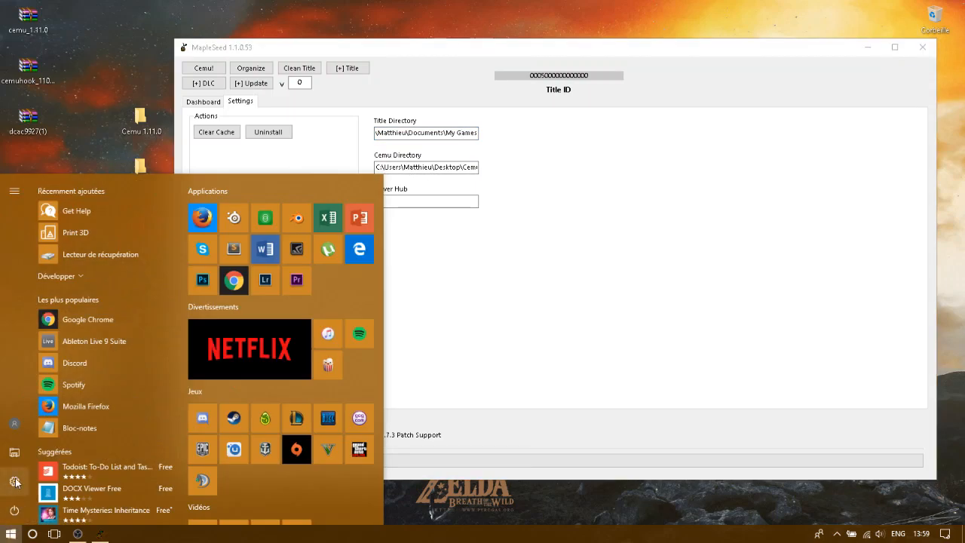
left_click(12, 462)
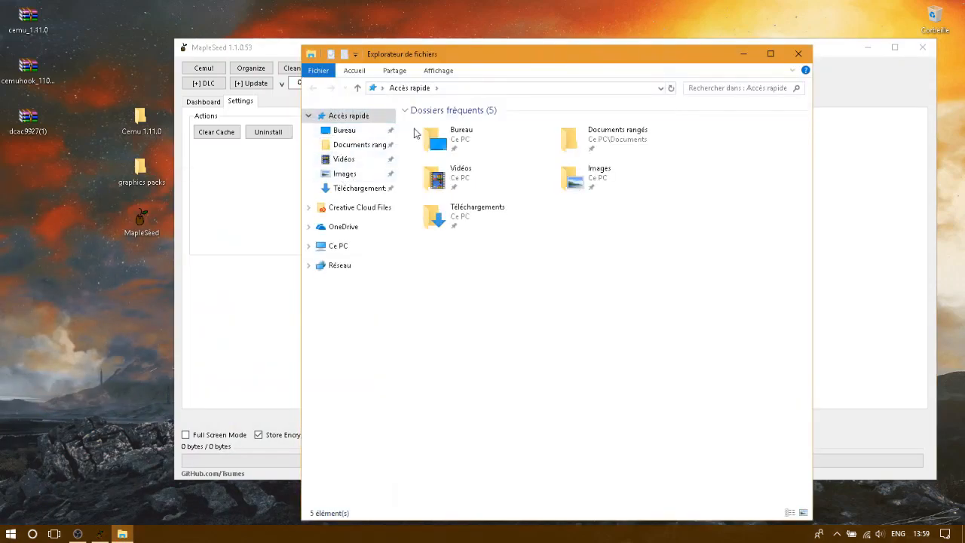
left_click(454, 92)
left_click(660, 88)
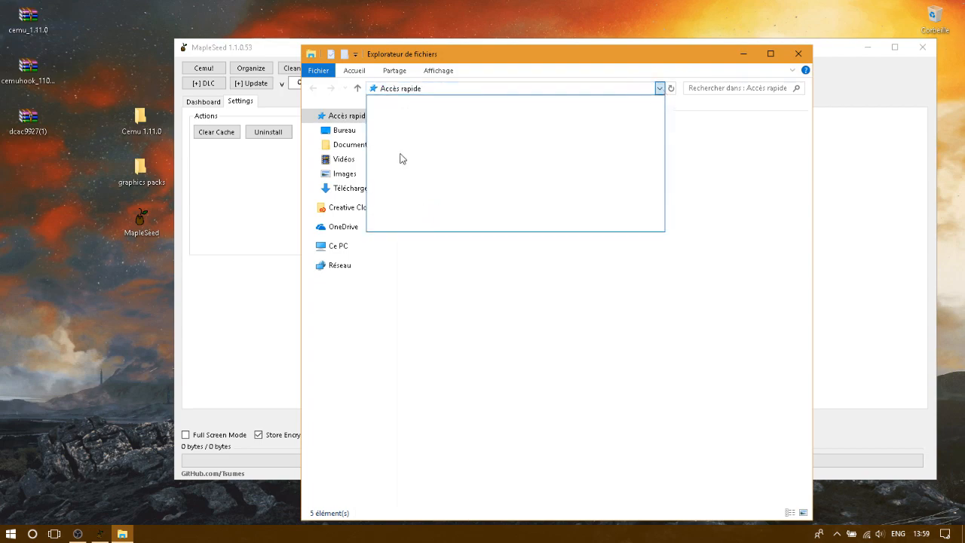
left_click(714, 203)
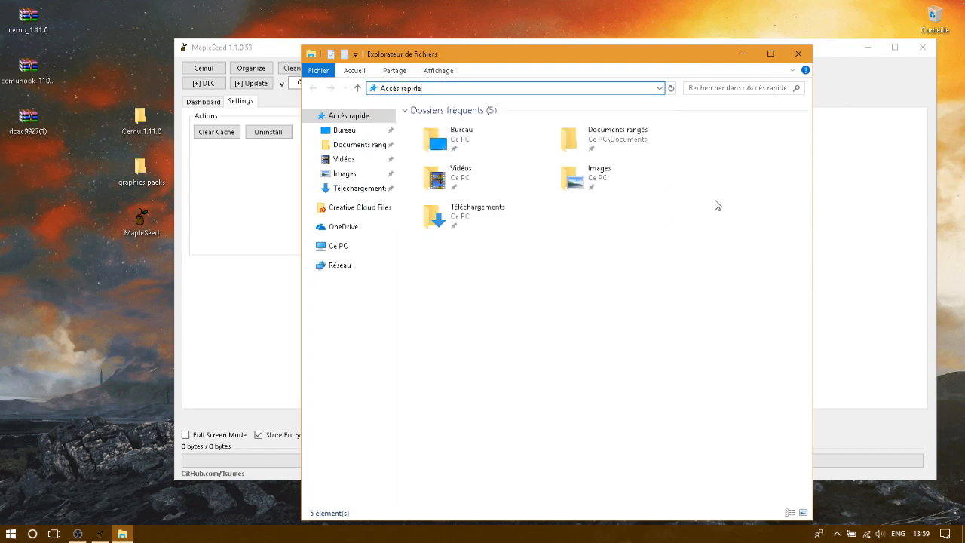
left_click(658, 90)
left_click(659, 93)
double_click(607, 145)
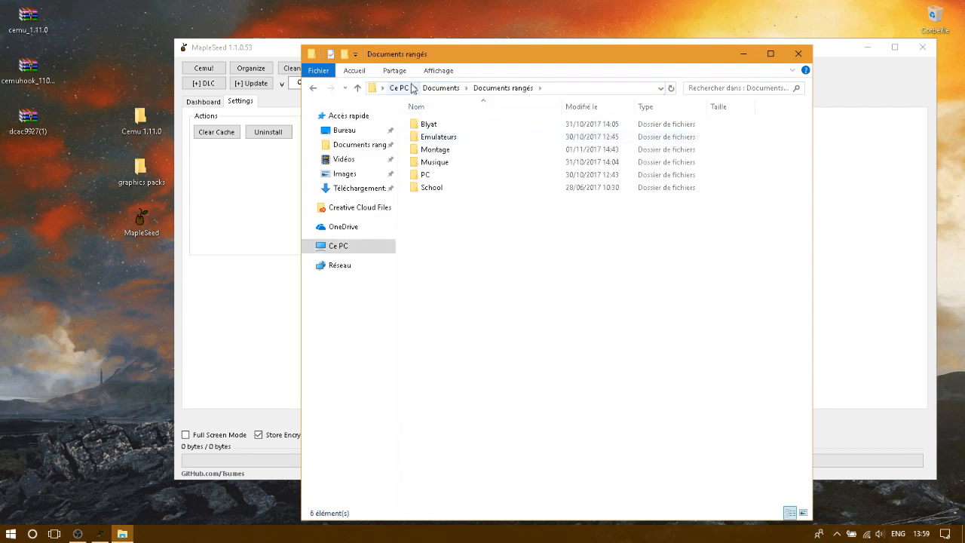
left_click(441, 88)
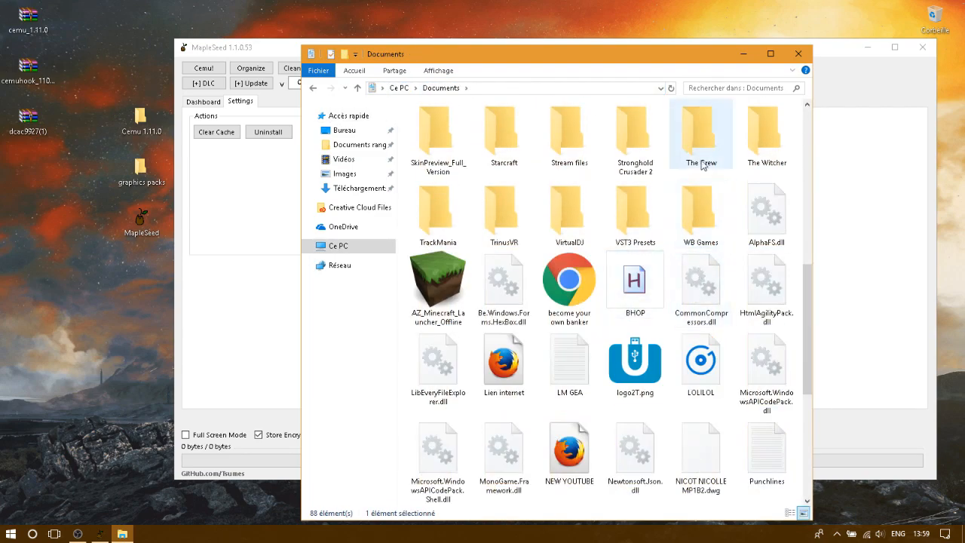
double_click(695, 376)
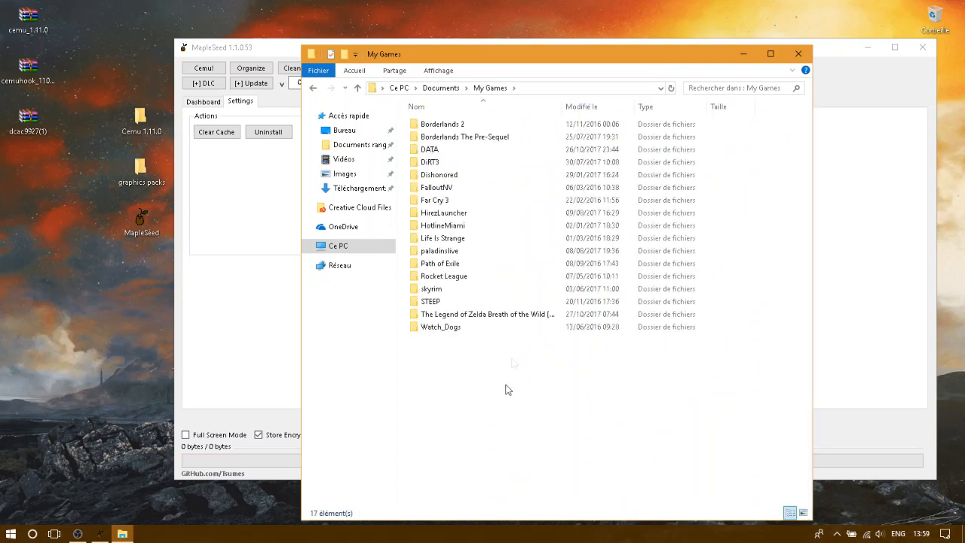
Copy the My Games folder's path from File Explorer and select the whole Title Directory path in MapleSeed's settings
left_click(509, 317)
left_click(541, 89)
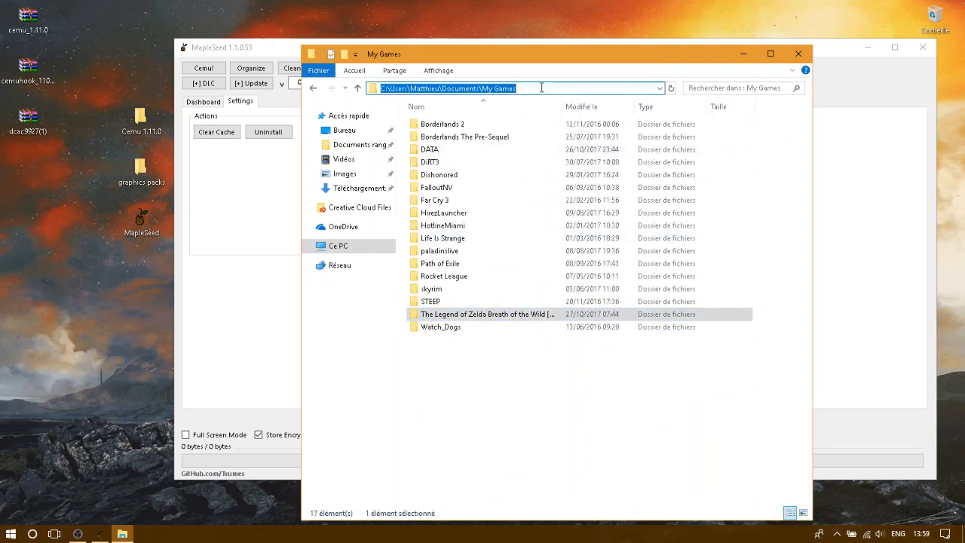
right_click(541, 89)
left_click(579, 129)
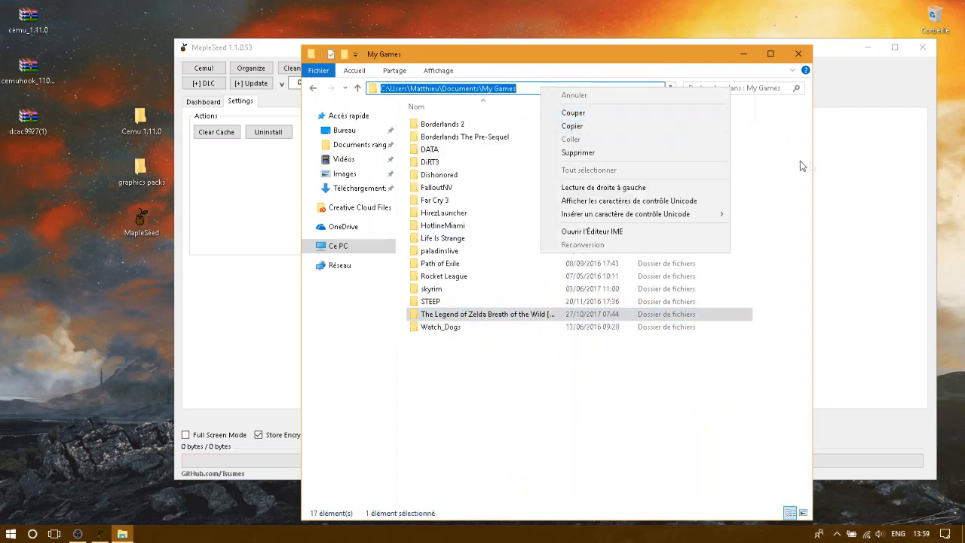
left_click(837, 166)
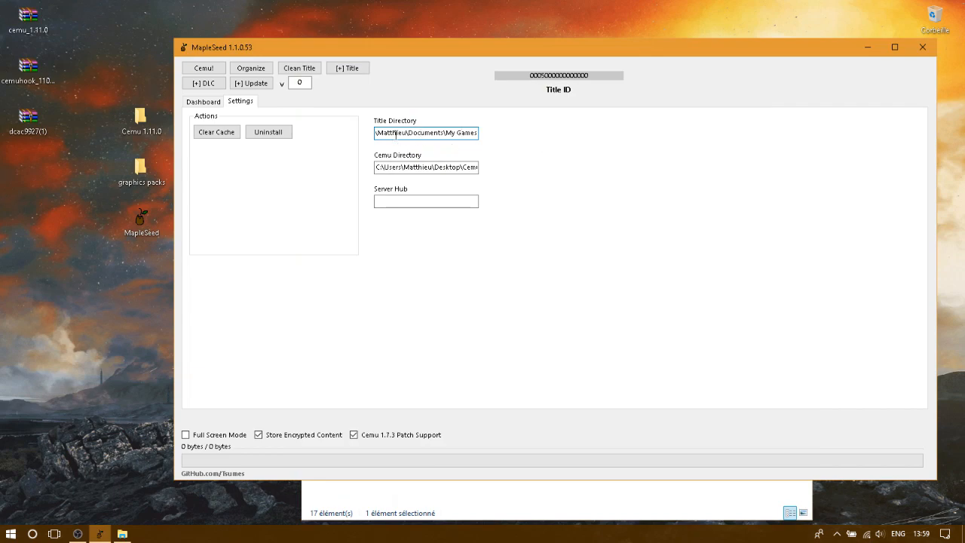
key("ctrl+a")
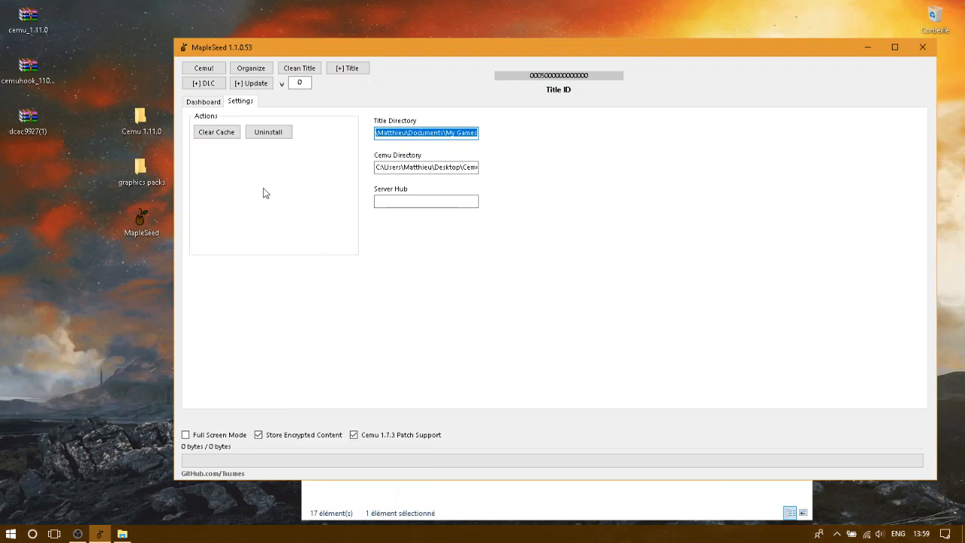
Close MapleSeed and File Explorer, relaunch MapleSeed from the desktop, and dismiss its startup error dialog
left_click(921, 47)
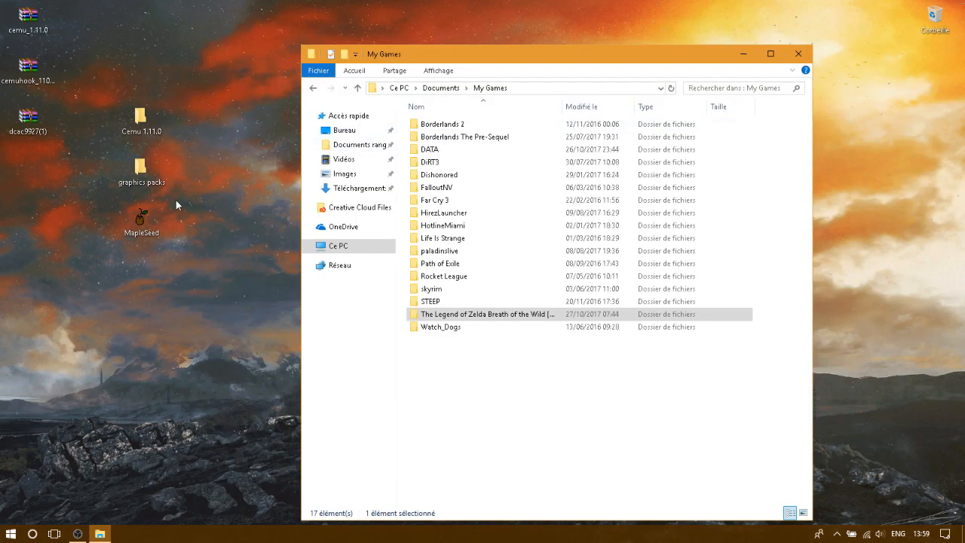
left_click(800, 53)
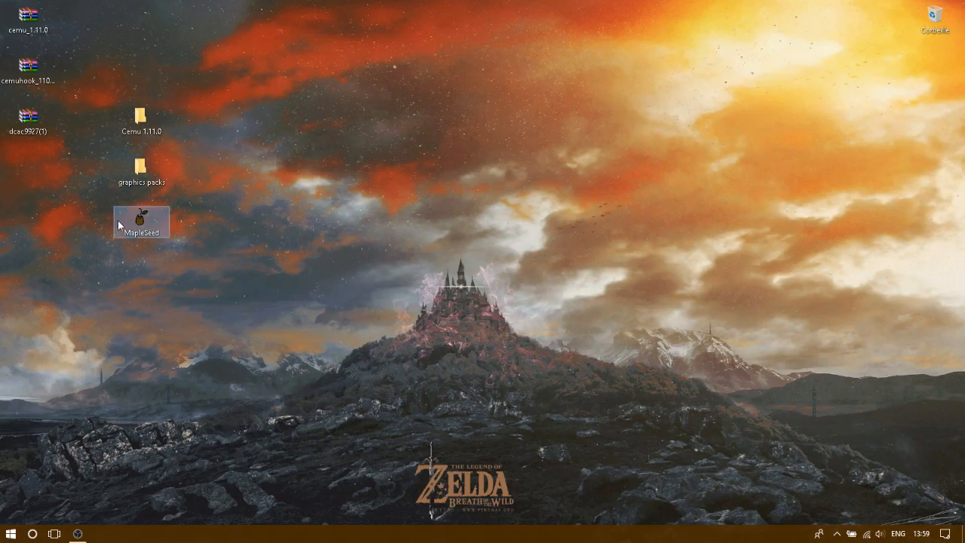
double_click(134, 222)
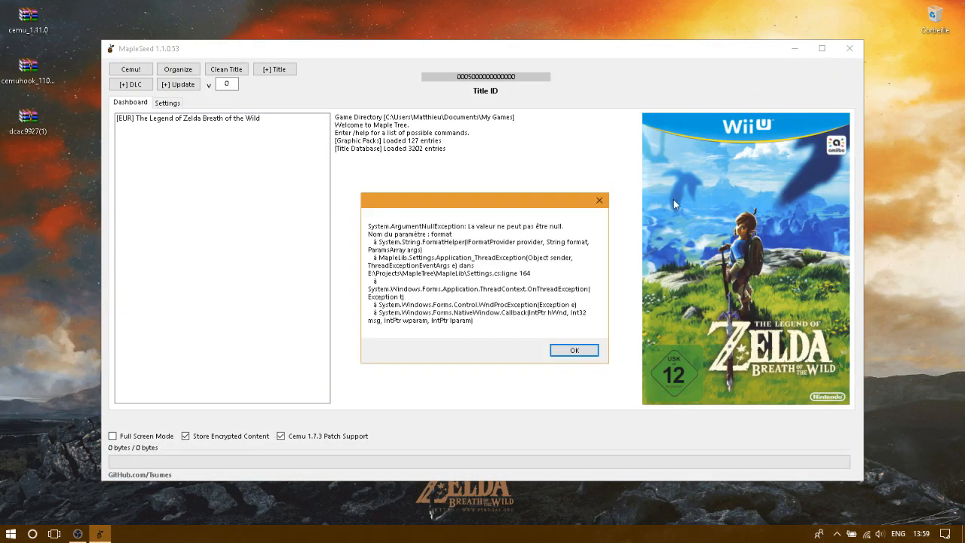
left_click(573, 351)
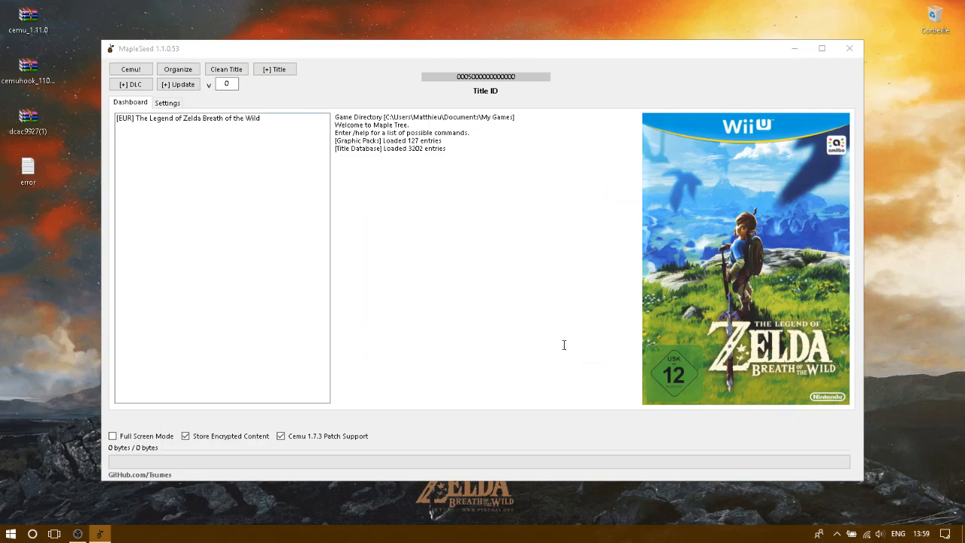
Select The Legend of Zelda Breath of the Wild, try entering 112 as the update version, and close MapleSeed without downloading
left_click(202, 119)
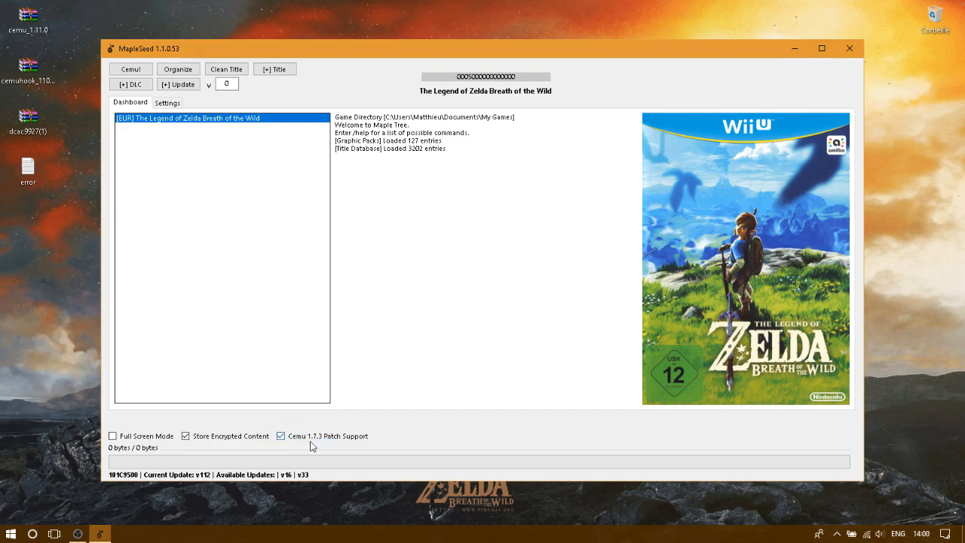
left_click(226, 84)
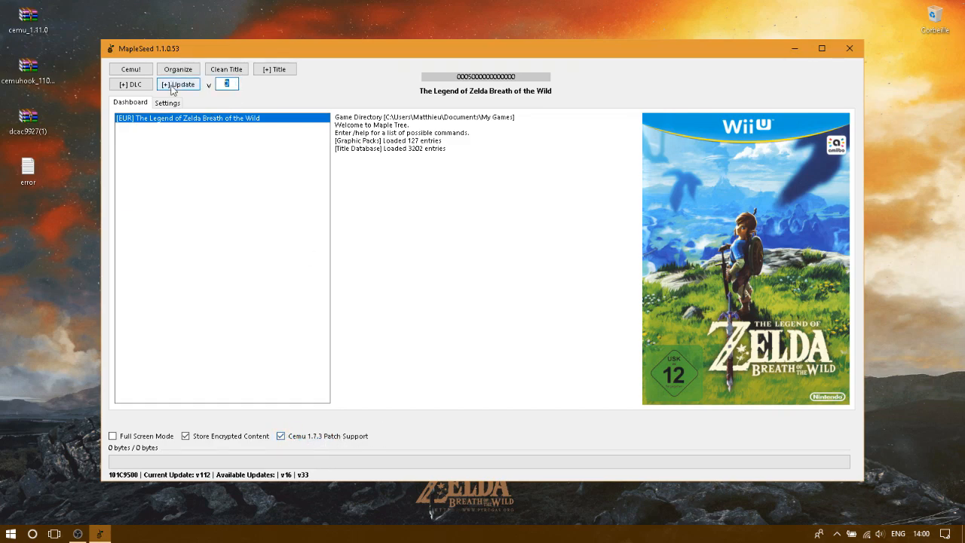
type("112")
double_click(232, 84)
key("BackSpace")
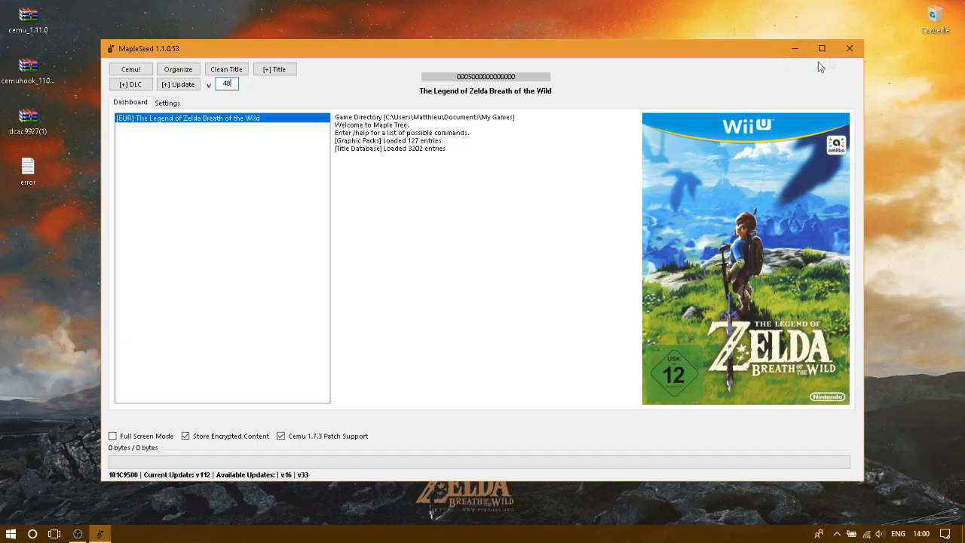
left_click(842, 53)
Launch the Cemu application from Cemu 1.11.0 > cemu_1.11.0 on the desktop and close the folder window
double_click(134, 125)
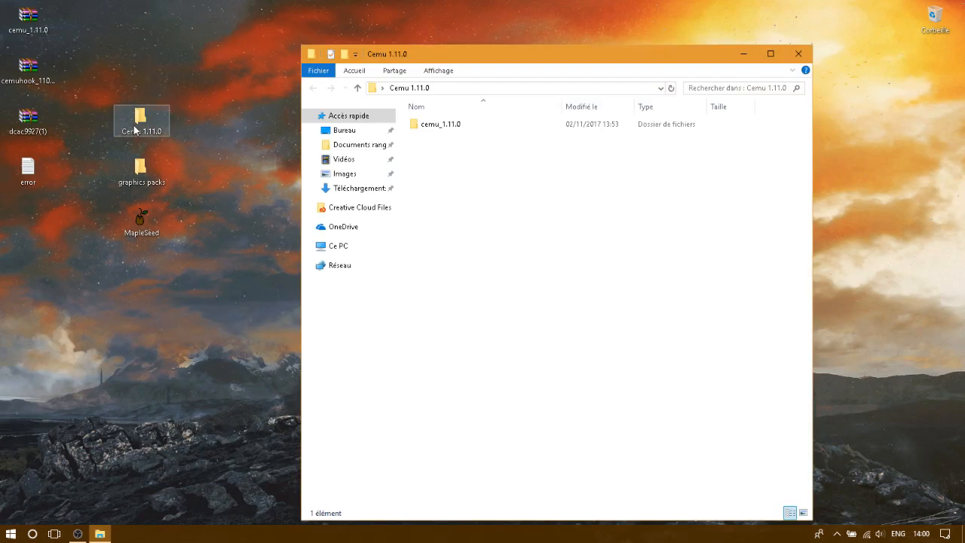
double_click(443, 125)
double_click(461, 228)
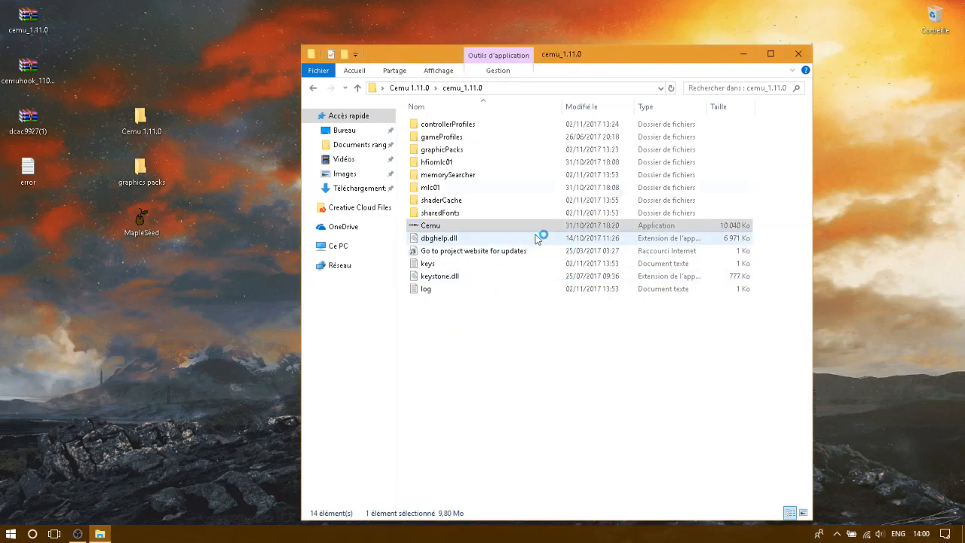
left_click(800, 53)
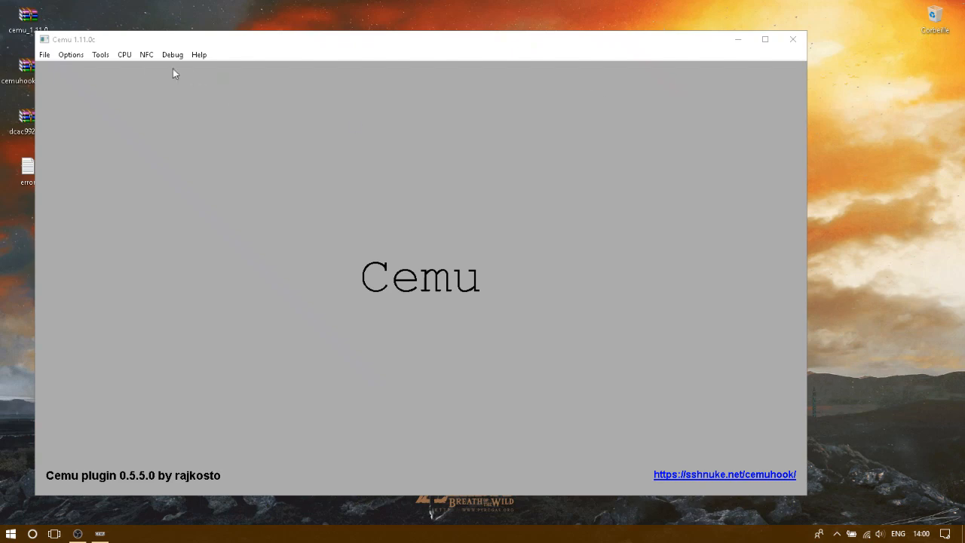
Set Cemu's GPU buffer cache accuracy to Low (fast) and its upscale filter to Bilinear
left_click(71, 55)
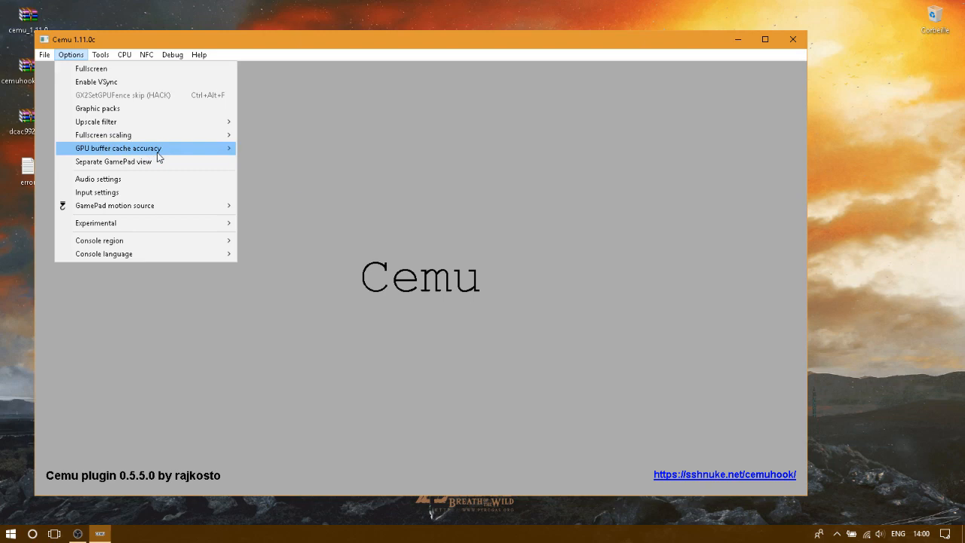
mouse_move(158, 150)
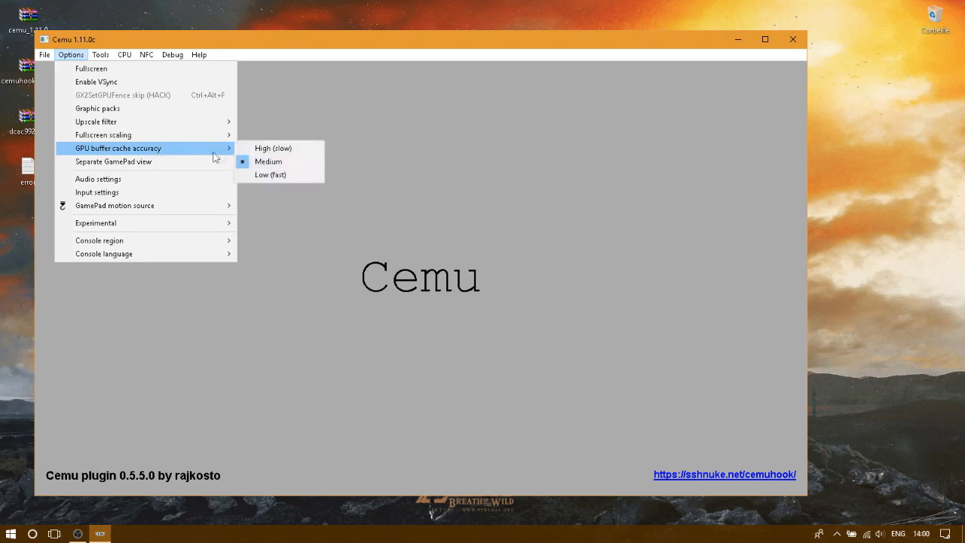
left_click(276, 175)
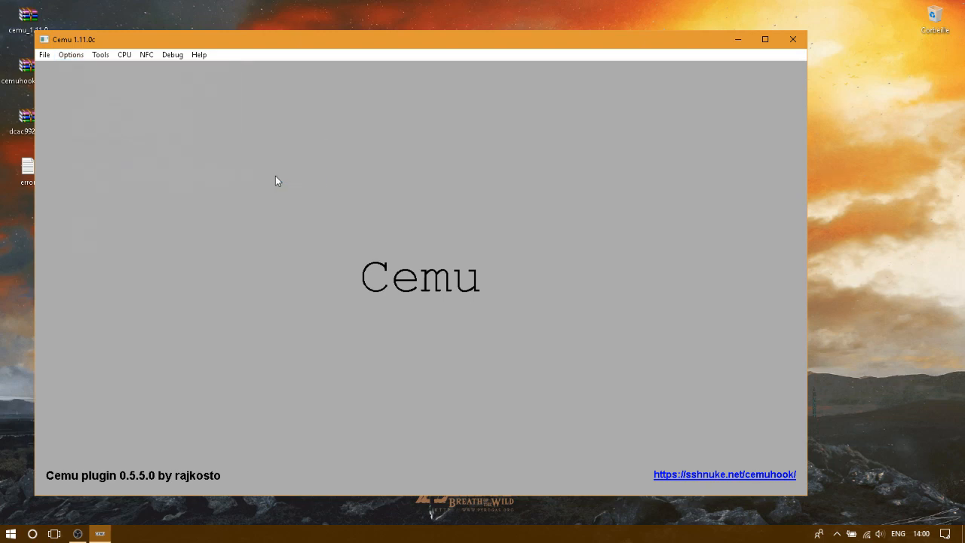
left_click(79, 56)
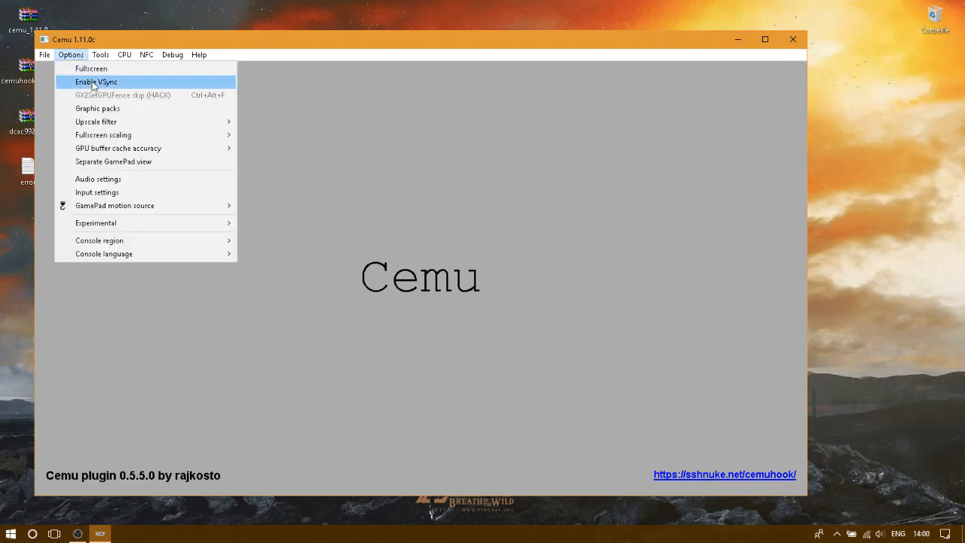
mouse_move(187, 136)
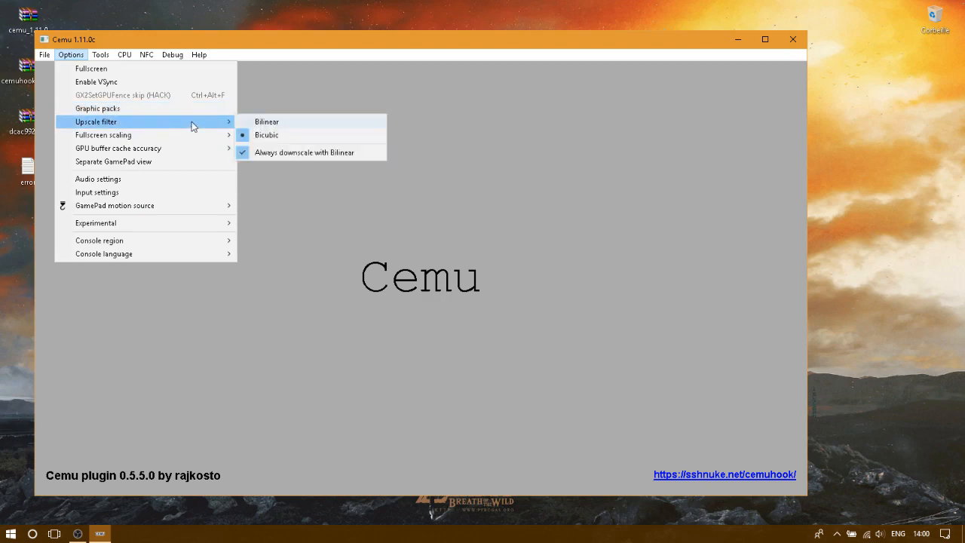
left_click(286, 125)
In the experimental options, enable Full sync at GX2DrawDone() and turn off Enable BotW crash workaround
left_click(71, 55)
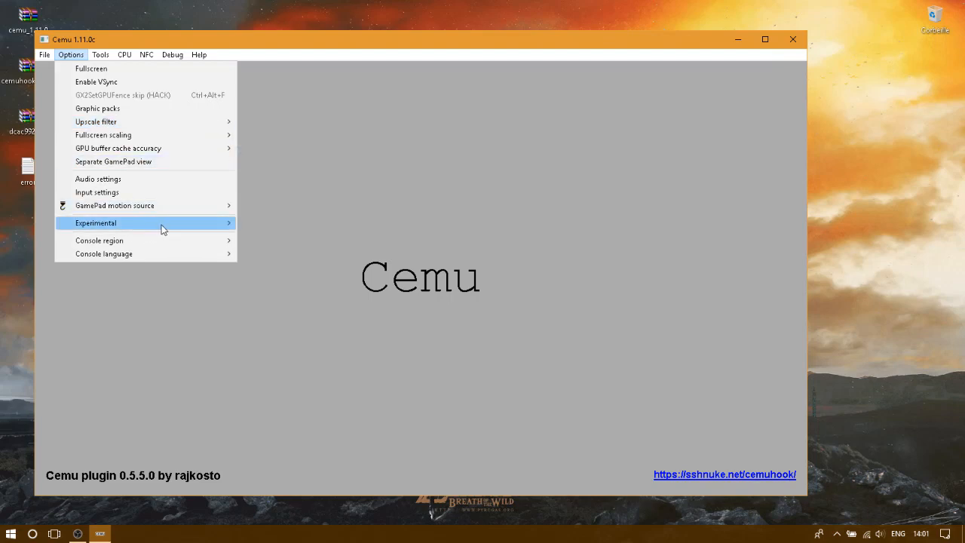
mouse_move(209, 224)
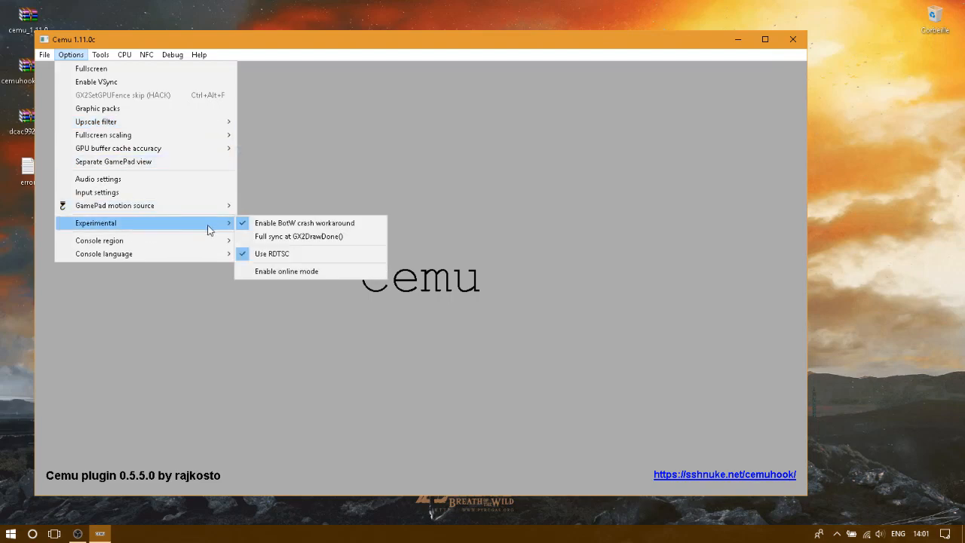
left_click(257, 236)
left_click(71, 55)
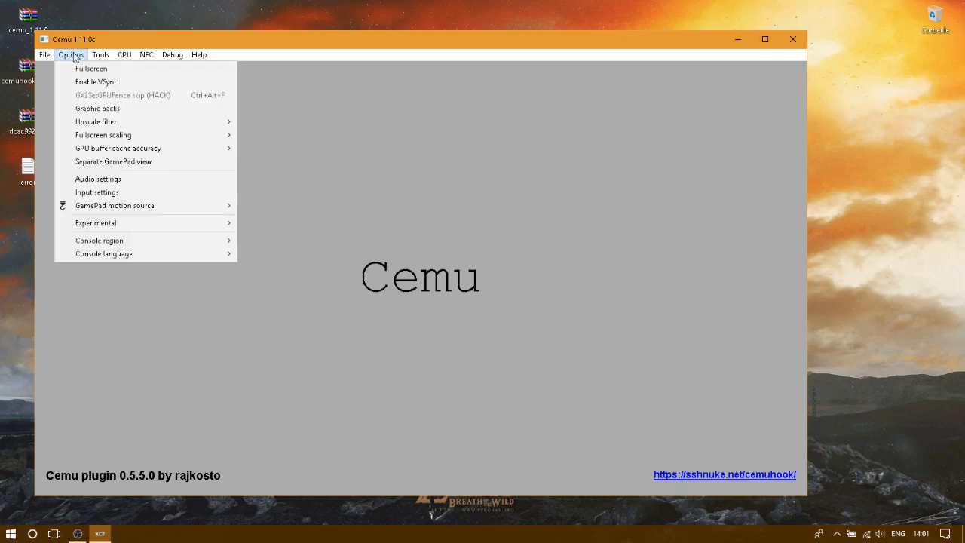
mouse_move(205, 226)
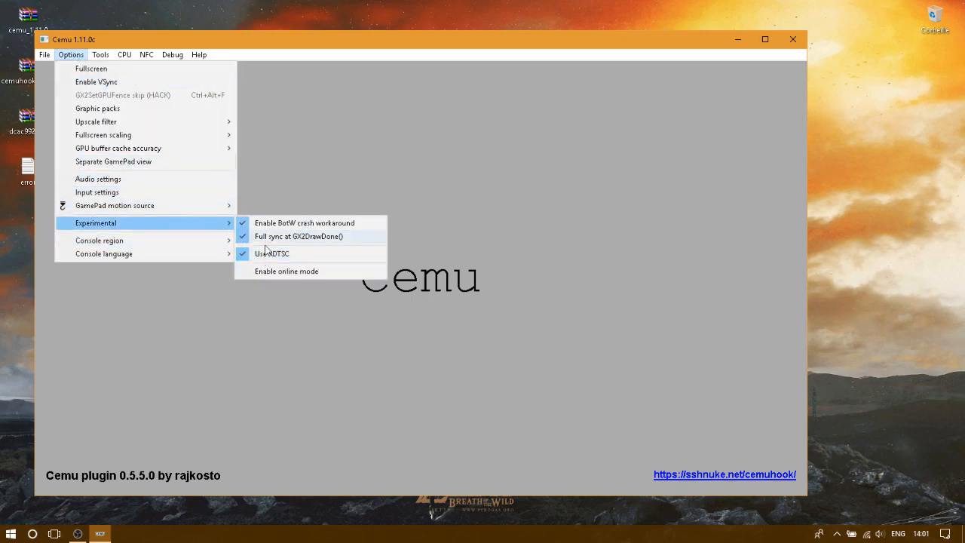
left_click(244, 224)
Turn off the experimental Use RDTSC option
left_click(68, 58)
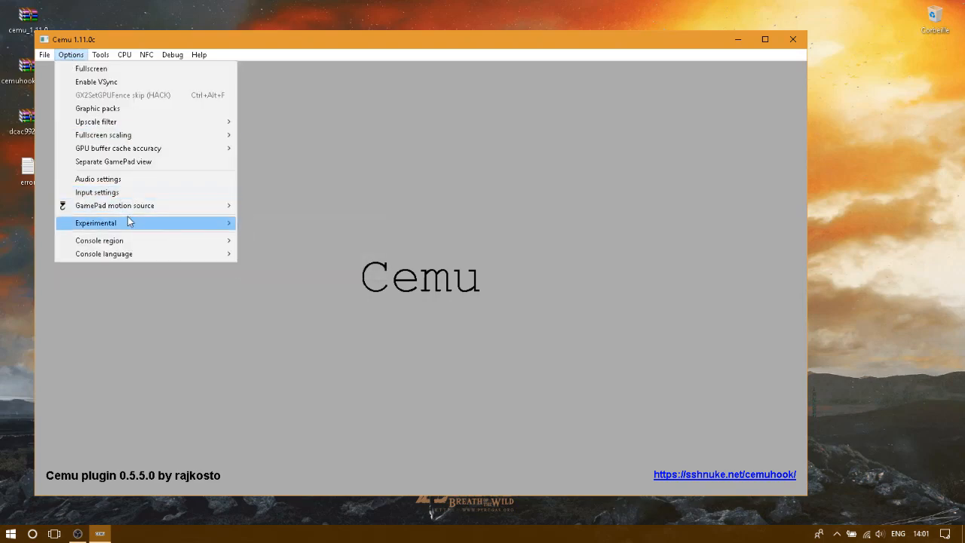
mouse_move(144, 226)
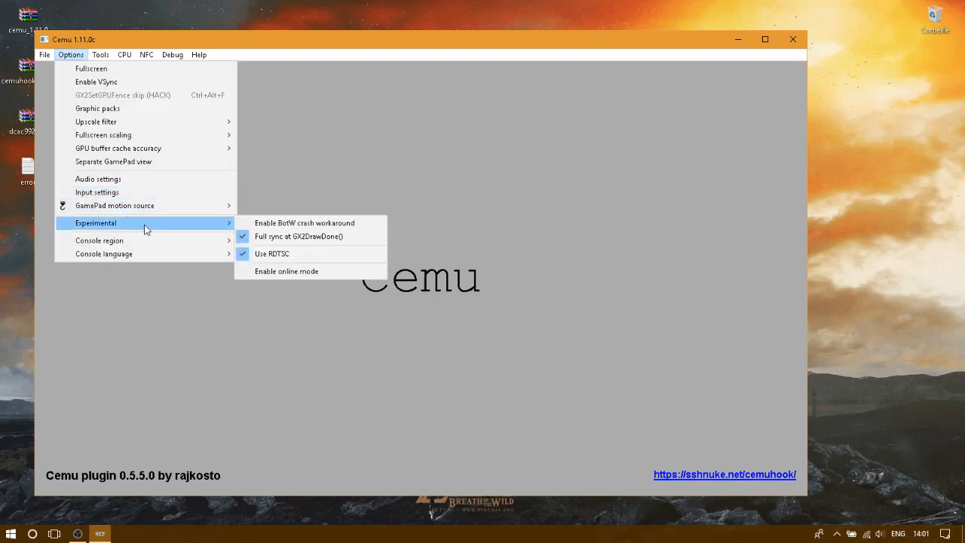
left_click(283, 256)
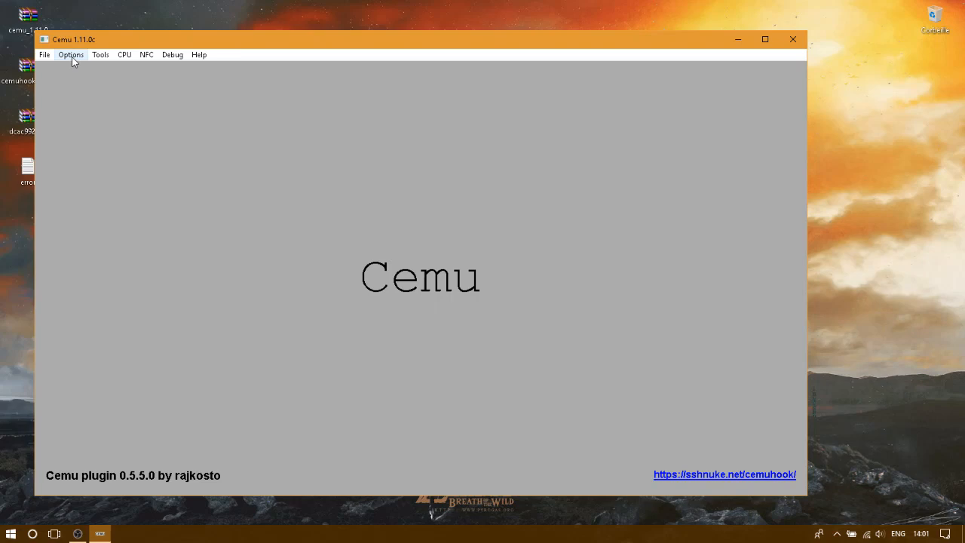
Check the Custom Timer source and speed among the debug options, leaving them as they are
left_click(167, 58)
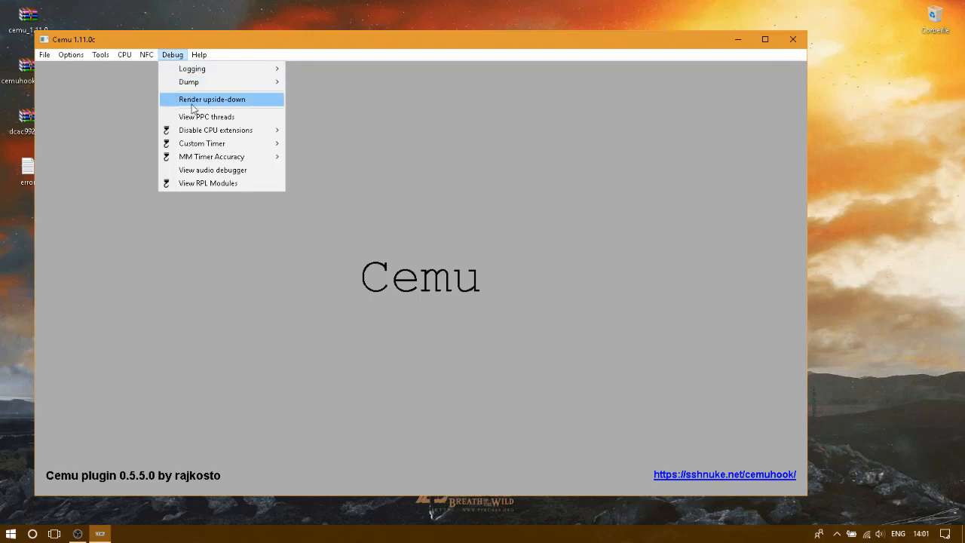
mouse_move(245, 146)
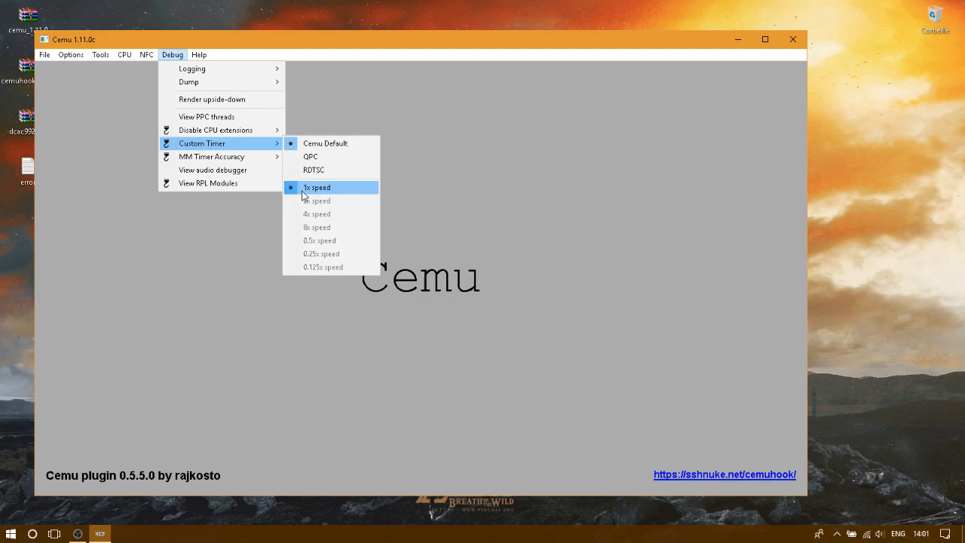
left_click(515, 226)
Show the graphic packs list and enable the 1600x900 resolution pack for Breath of the Wild
left_click(73, 56)
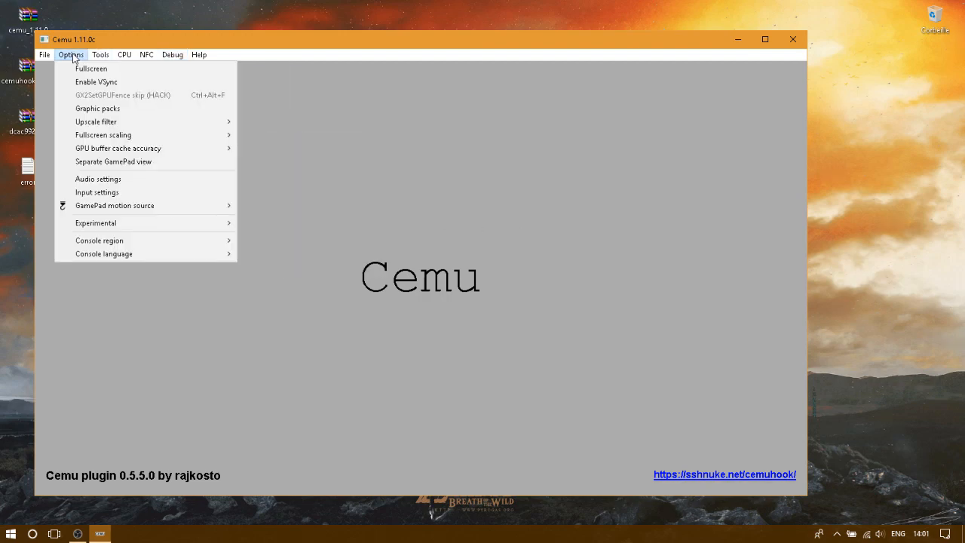
left_click(119, 109)
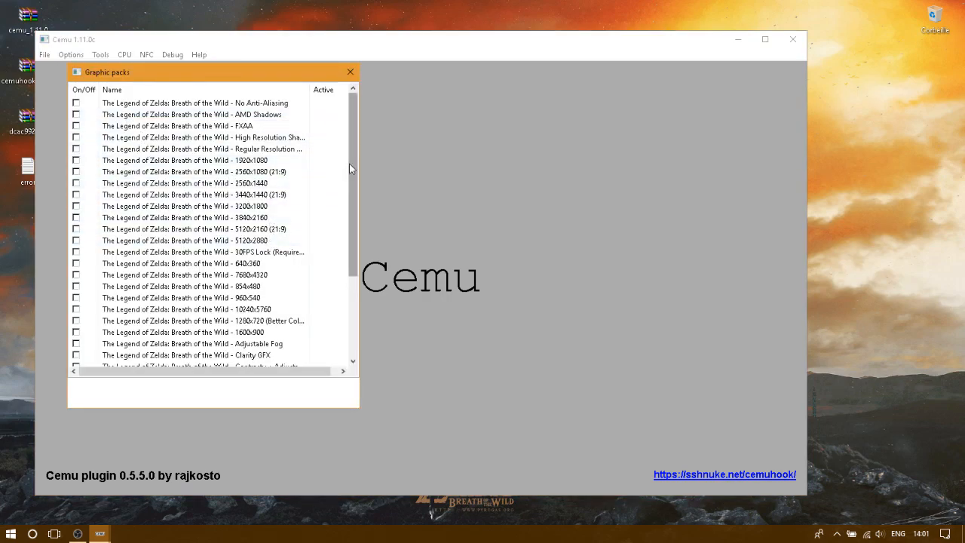
left_click_drag(351, 164, 351, 173)
left_click_drag(352, 181, 352, 193)
left_click(75, 297)
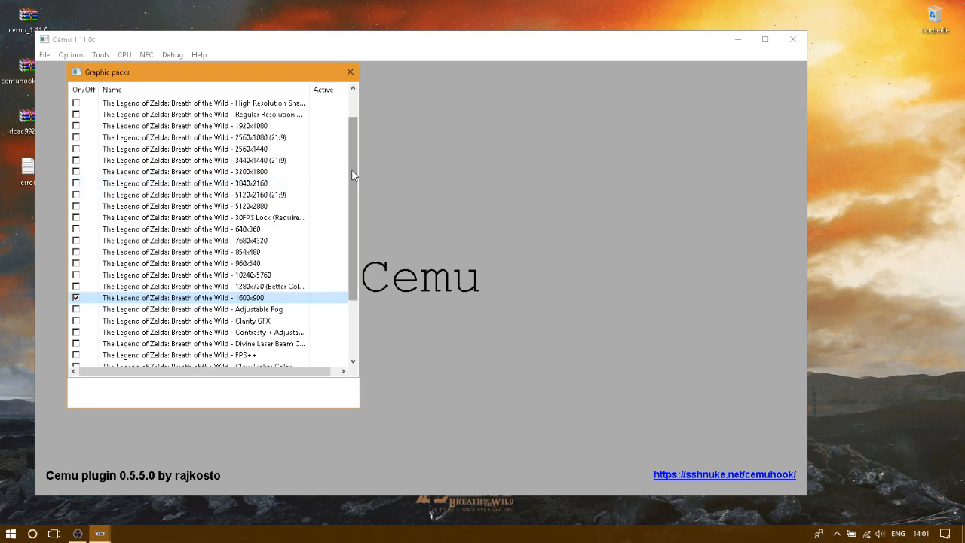
Enable the Clarity GFX and High Resolution Shadows graphic packs for Breath of the Wild
left_click_drag(356, 164, 354, 216)
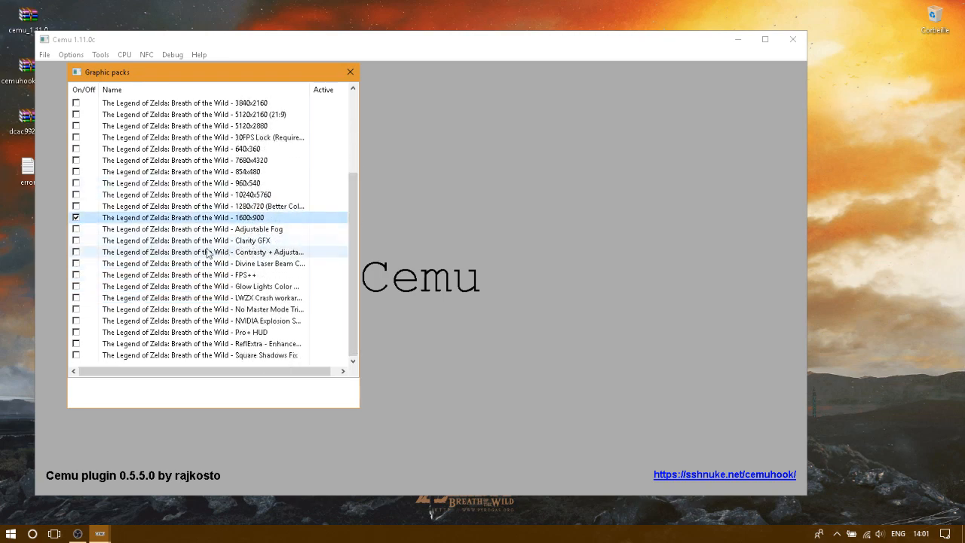
left_click(76, 241)
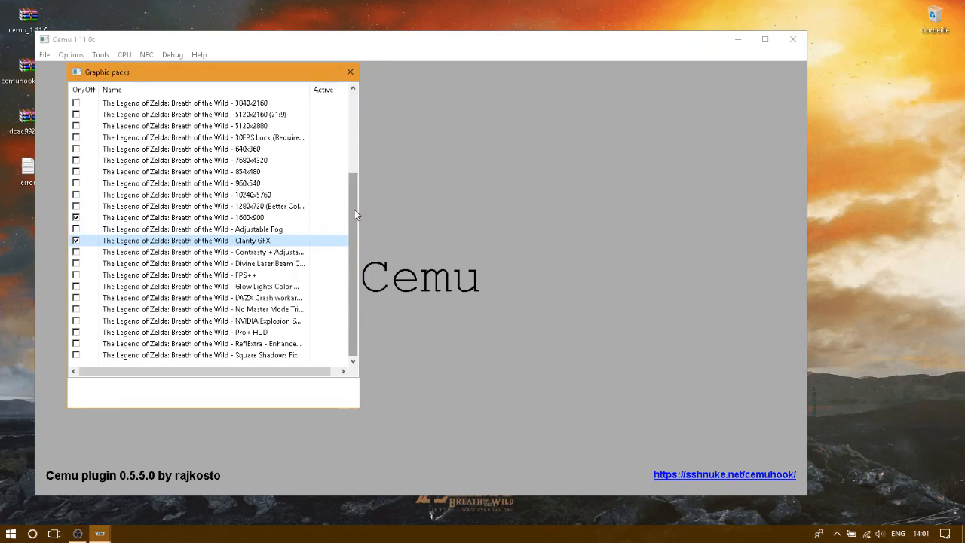
left_click_drag(354, 210, 351, 113)
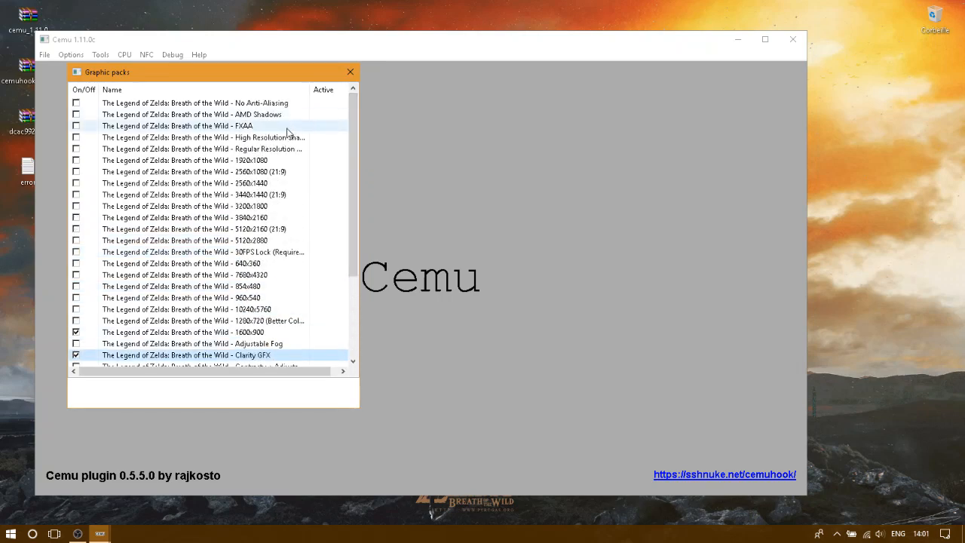
left_click(76, 138)
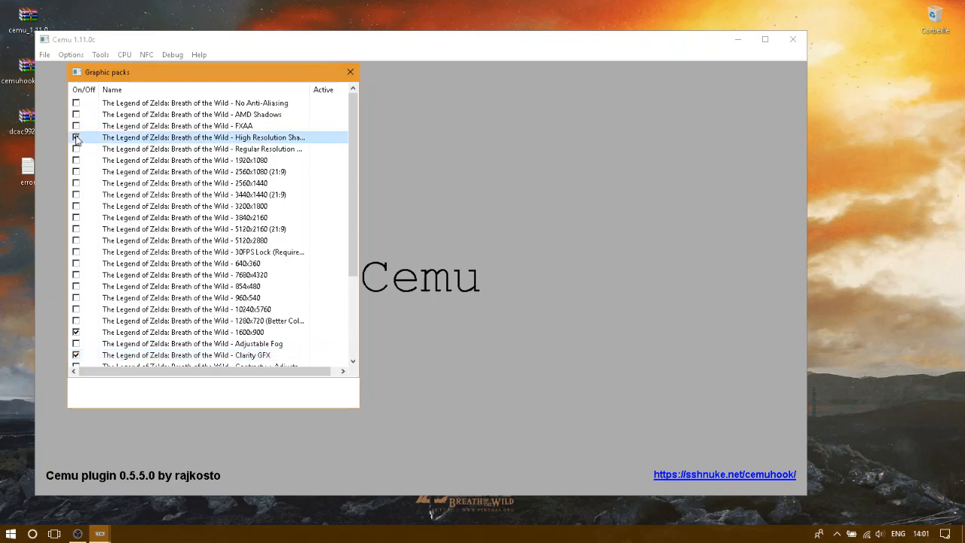
Enable the FPS++, LWZX Crash workaround, NVIDIA Explosion Smoke and ReflExtra graphic packs for Breath of the Wild, and close the pack list
left_click_drag(355, 143, 353, 246)
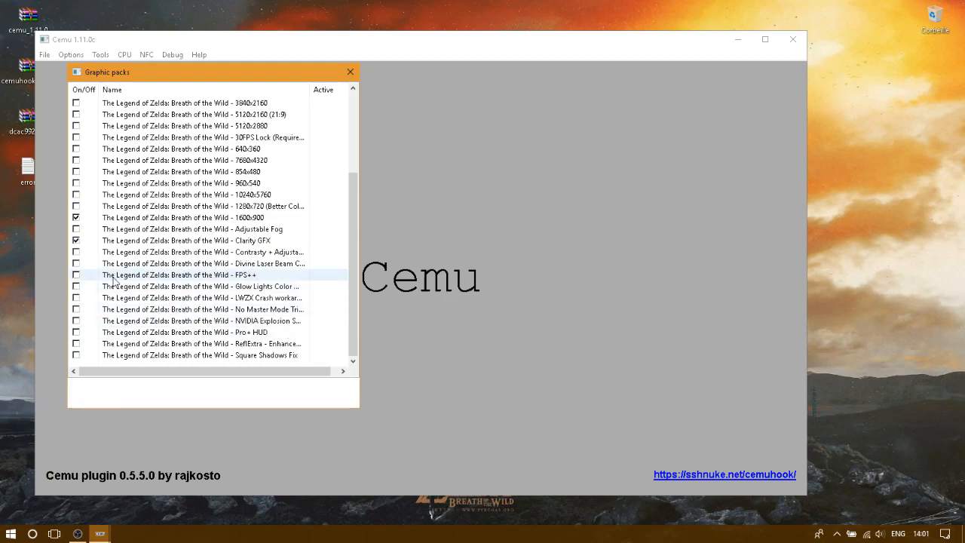
left_click(75, 275)
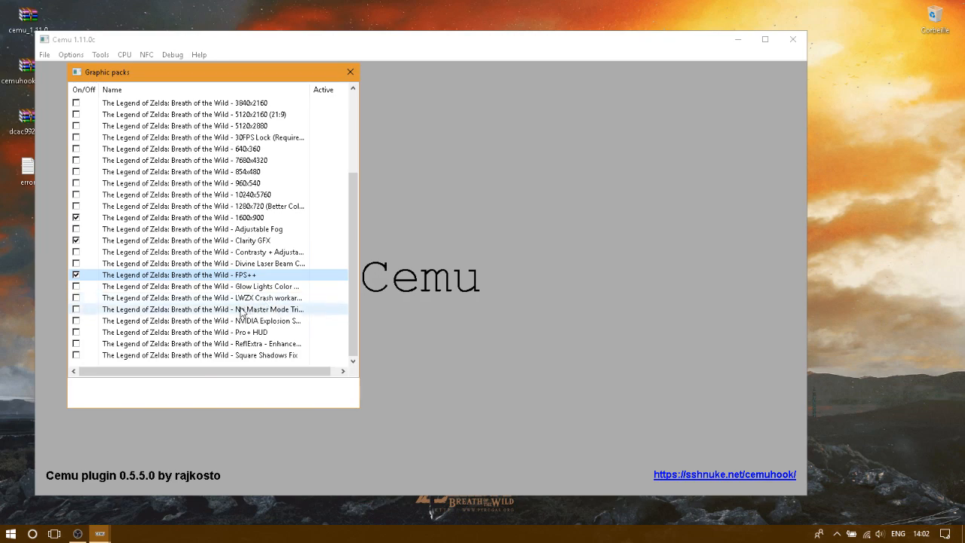
left_click(75, 298)
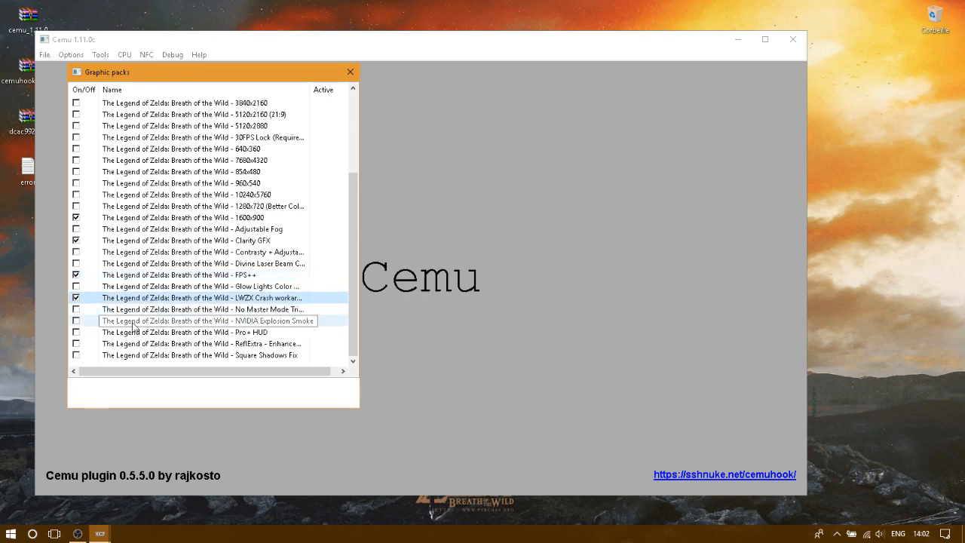
left_click(76, 321)
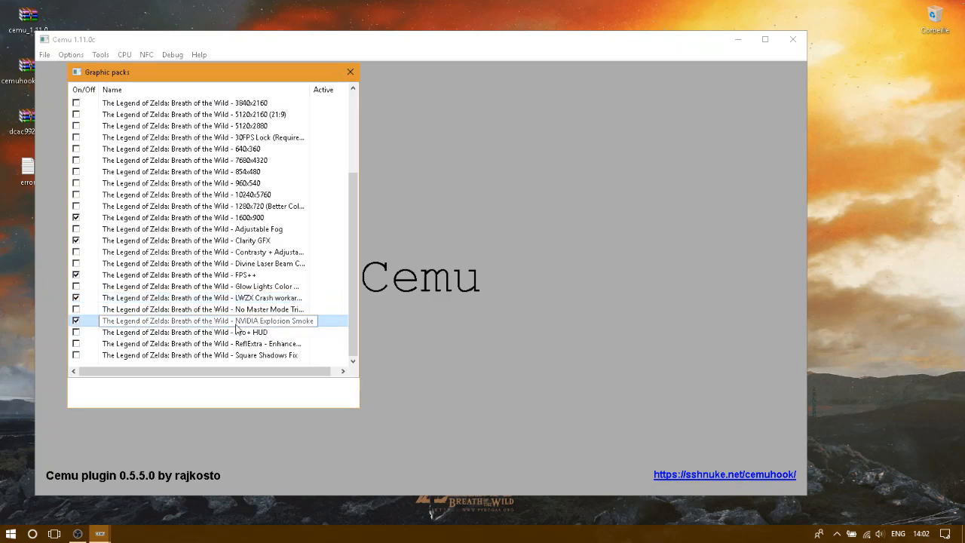
left_click(76, 343)
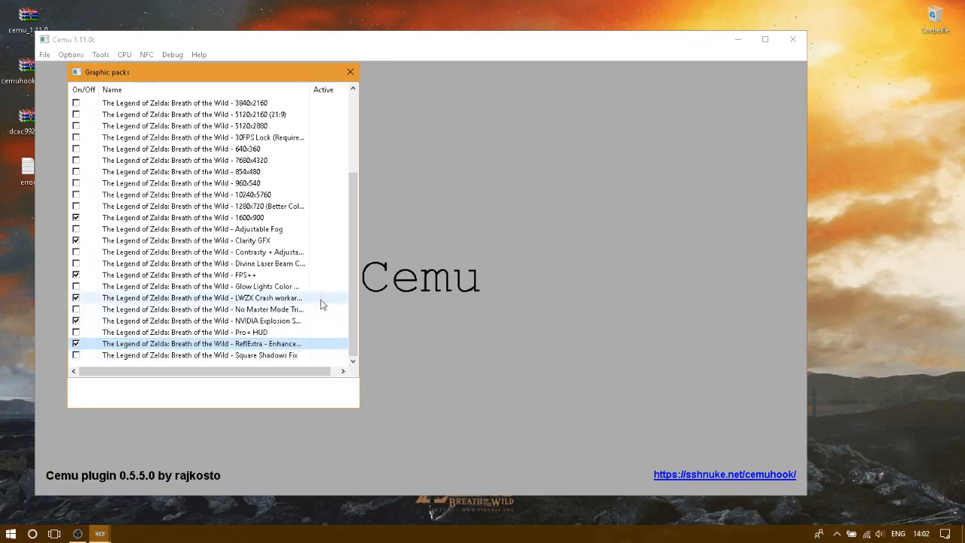
left_click(350, 71)
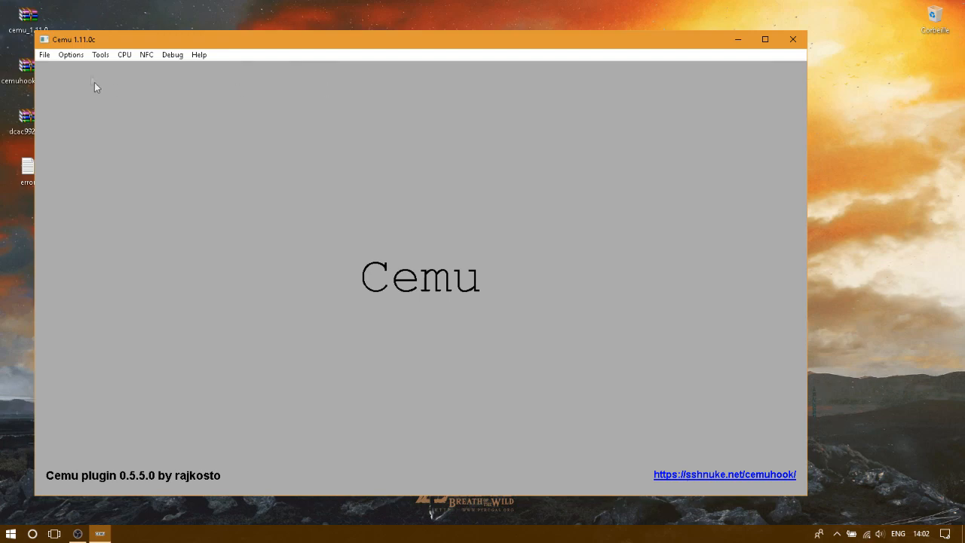
Load U-King.rpx from the code folder of The Legend of Zelda Breath of the Wild in Documents > My Games, and maximize the emulator window
left_click(45, 54)
left_click(56, 66)
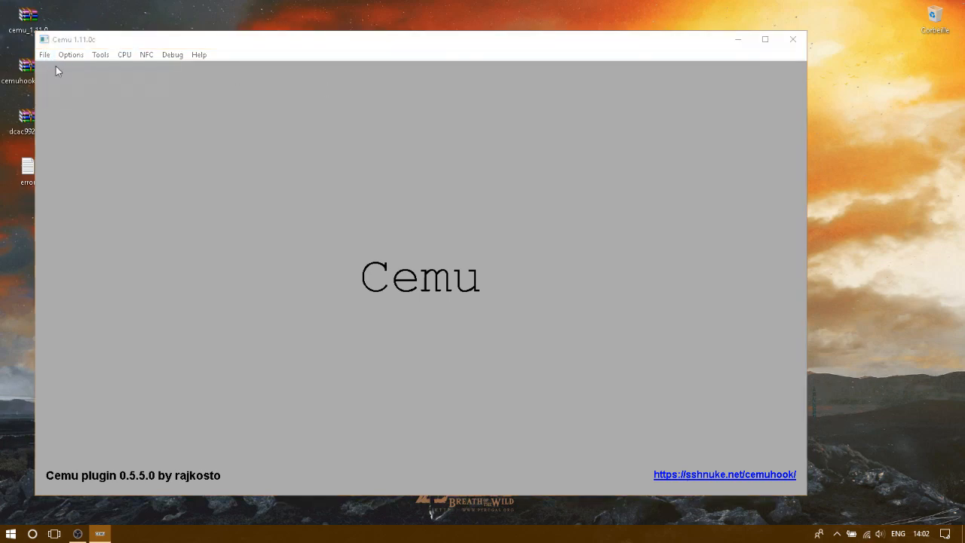
scroll(402, 230, "down", 1)
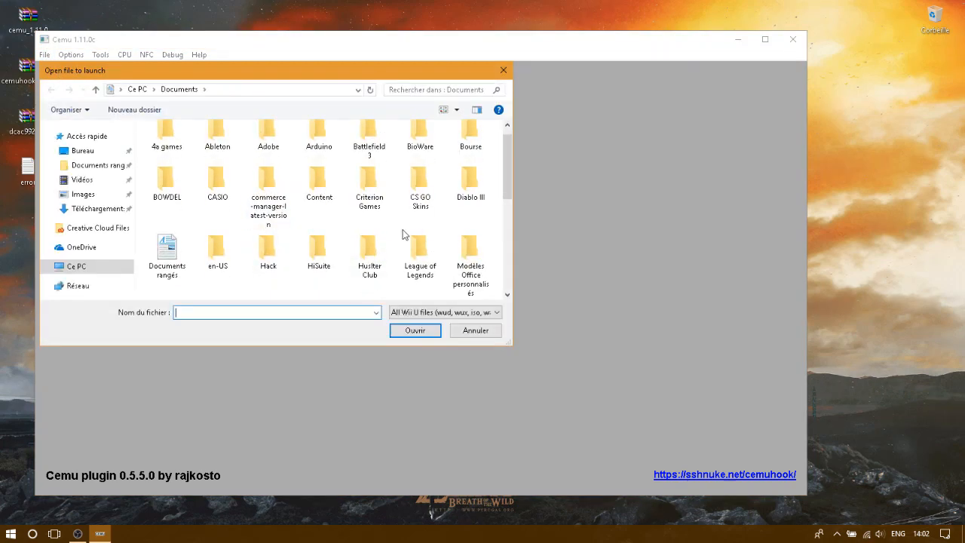
scroll(403, 235, "down", 3)
left_click(217, 151)
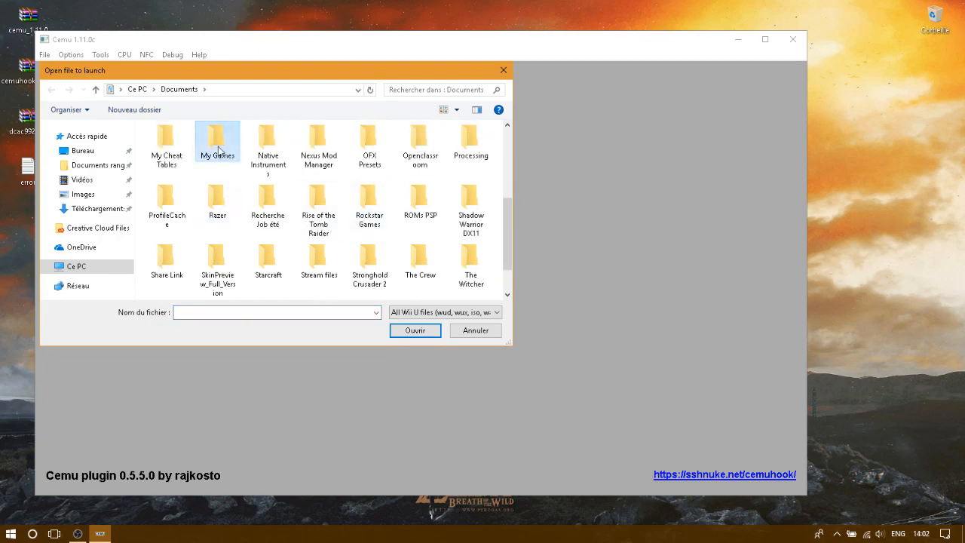
double_click(218, 151)
scroll(219, 268, "down", 2)
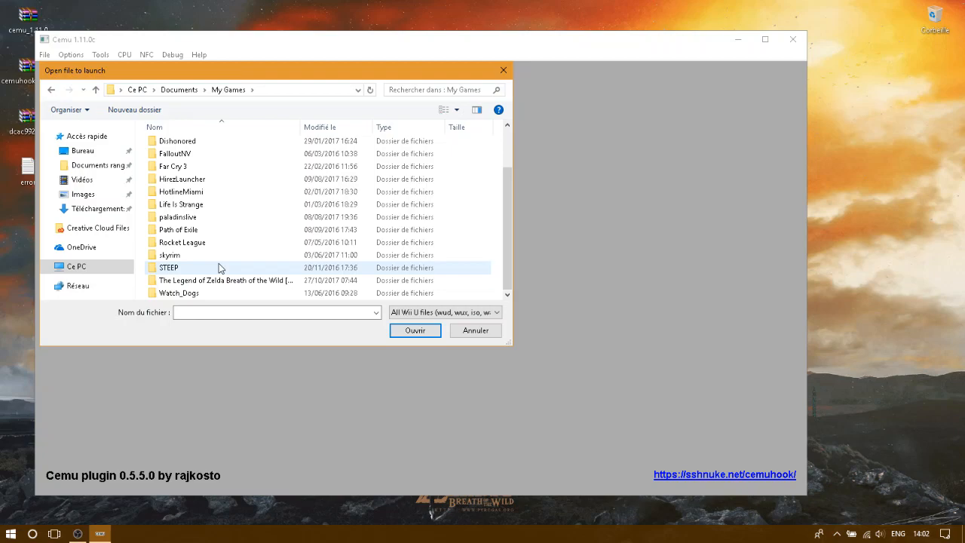
double_click(217, 280)
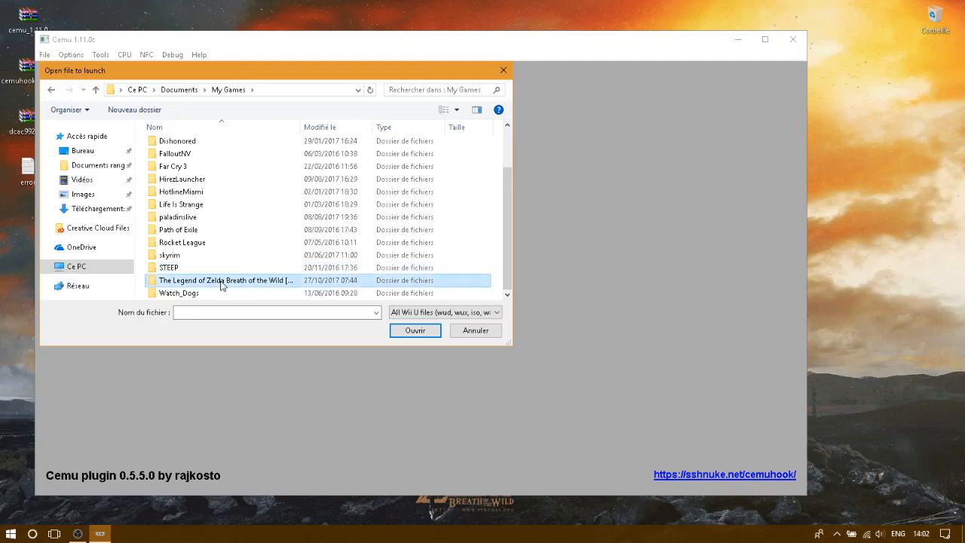
double_click(183, 145)
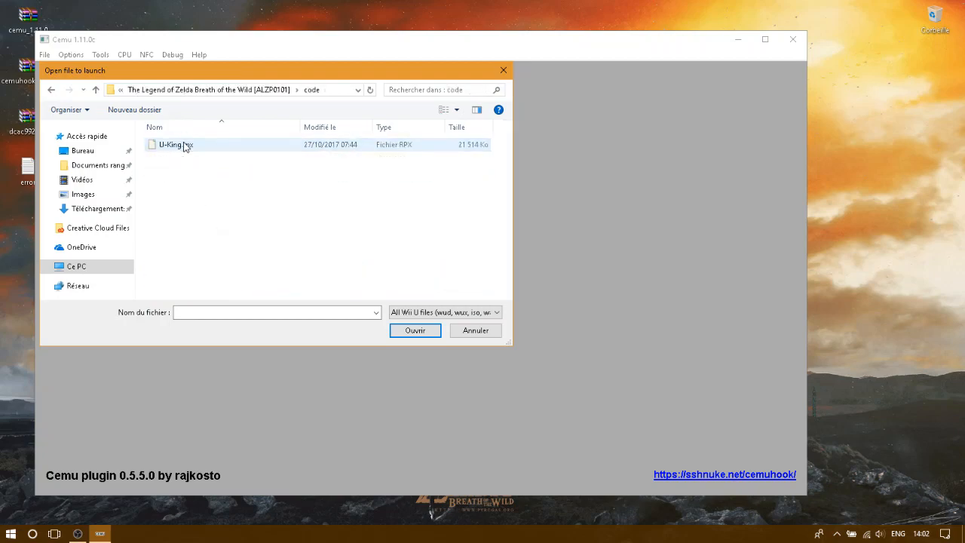
left_click(183, 145)
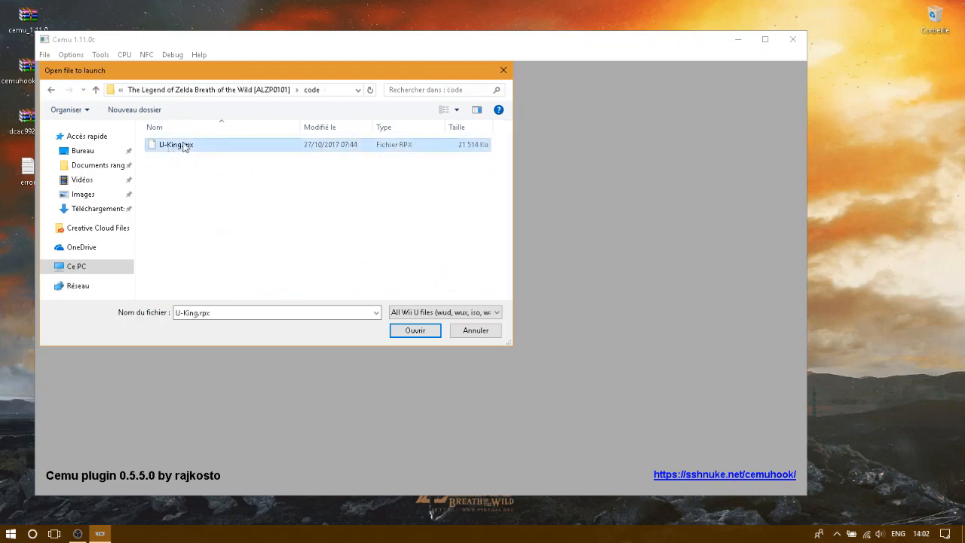
left_click(420, 333)
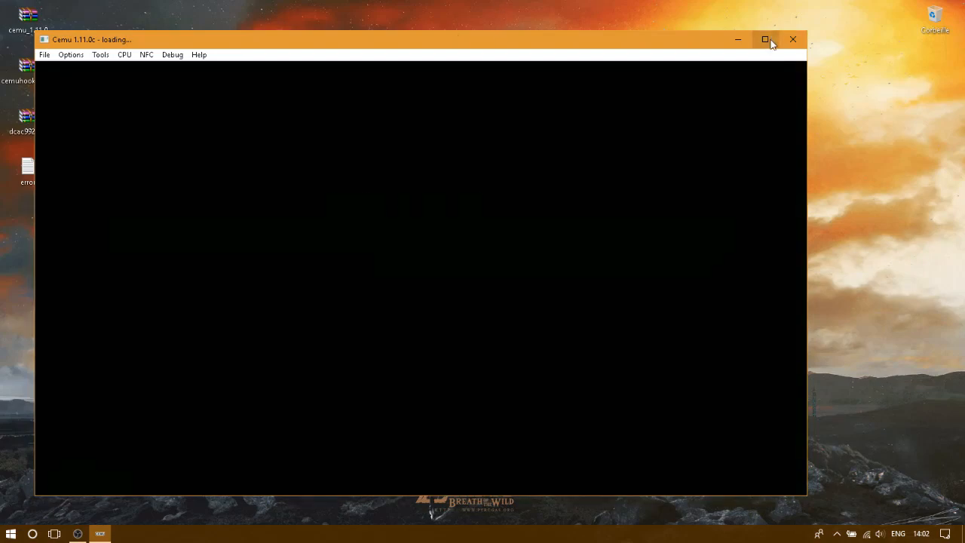
left_click(764, 38)
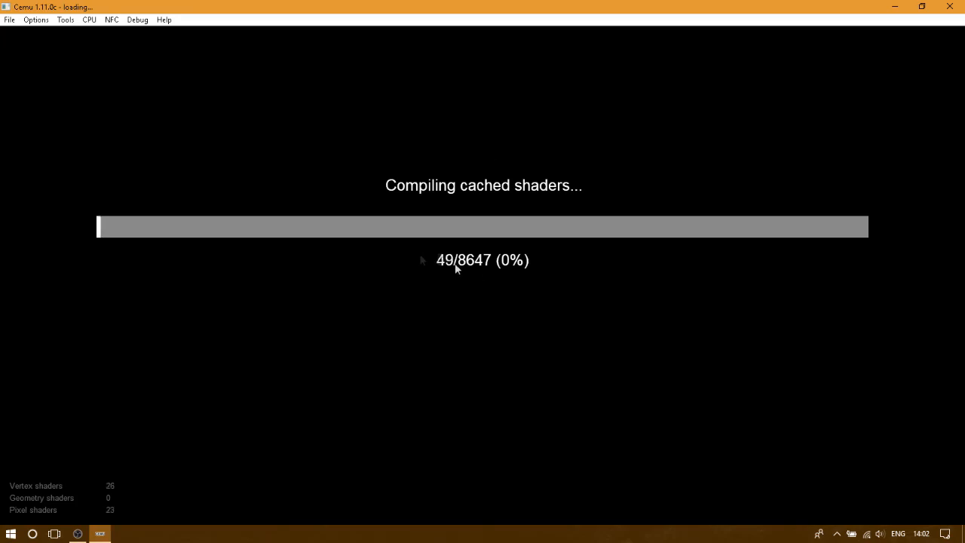
Turn on the GX2SetGPUFence skip (HACK) option for the running game
left_click(35, 21)
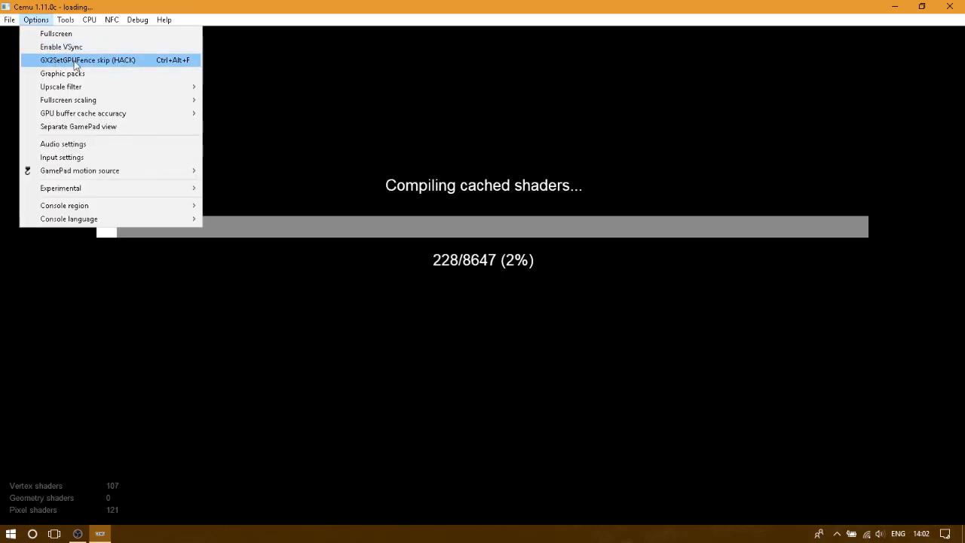
left_click(328, 73)
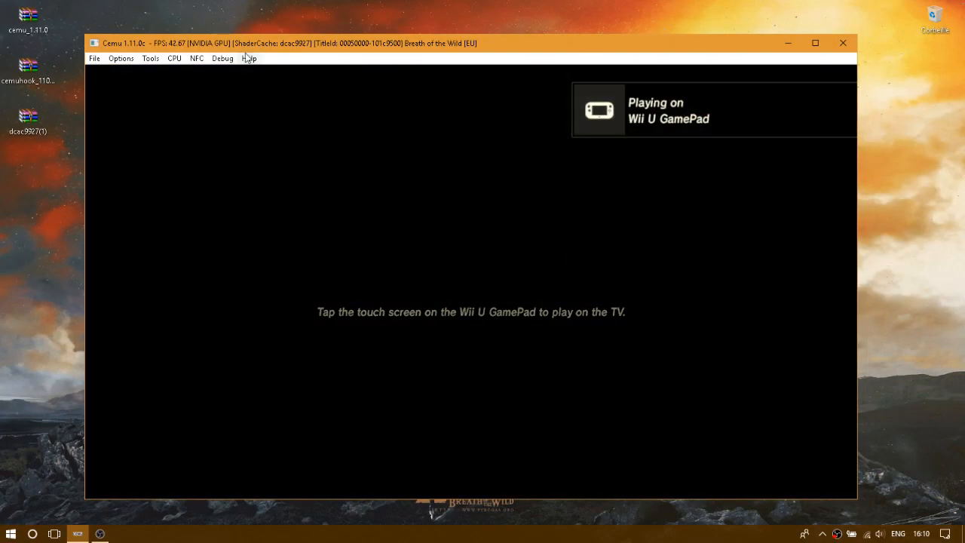
left_click(131, 60)
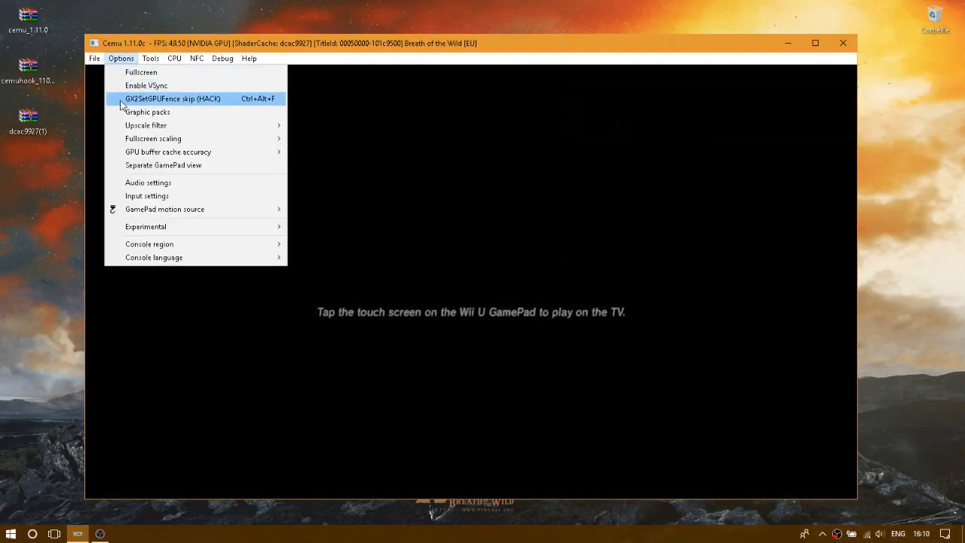
left_click(136, 99)
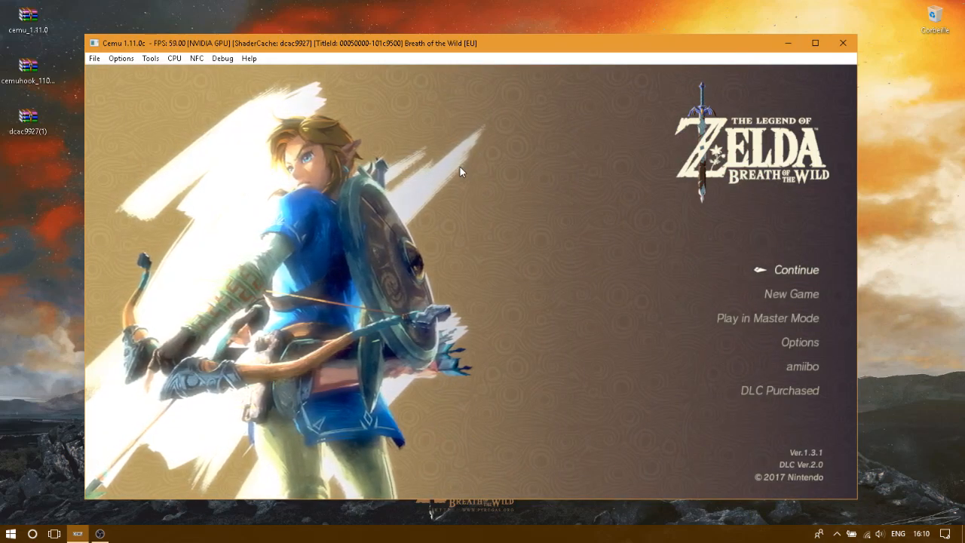
Continue the existing game by loading the Great Plateau autosave from 30/10/2017 12:05
key("Down")
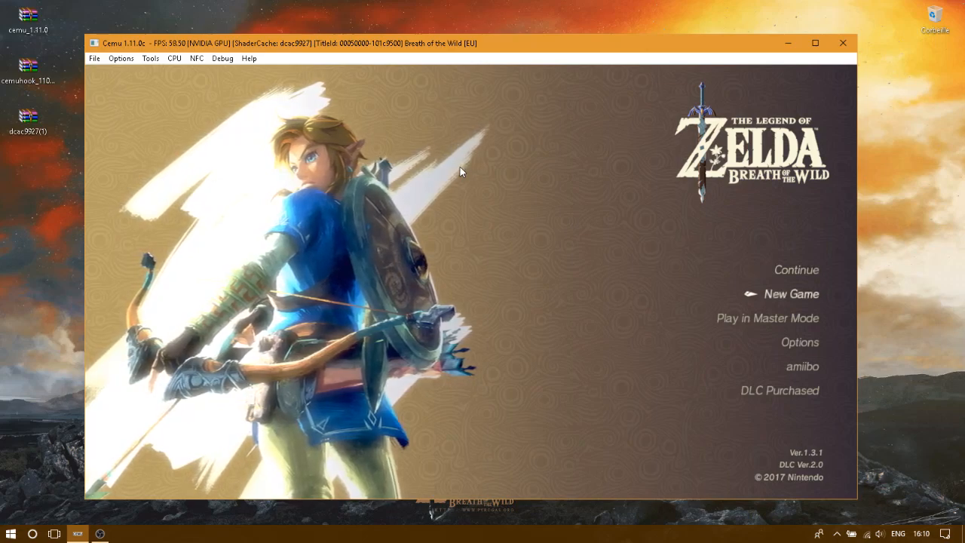
key("Up")
key("Return")
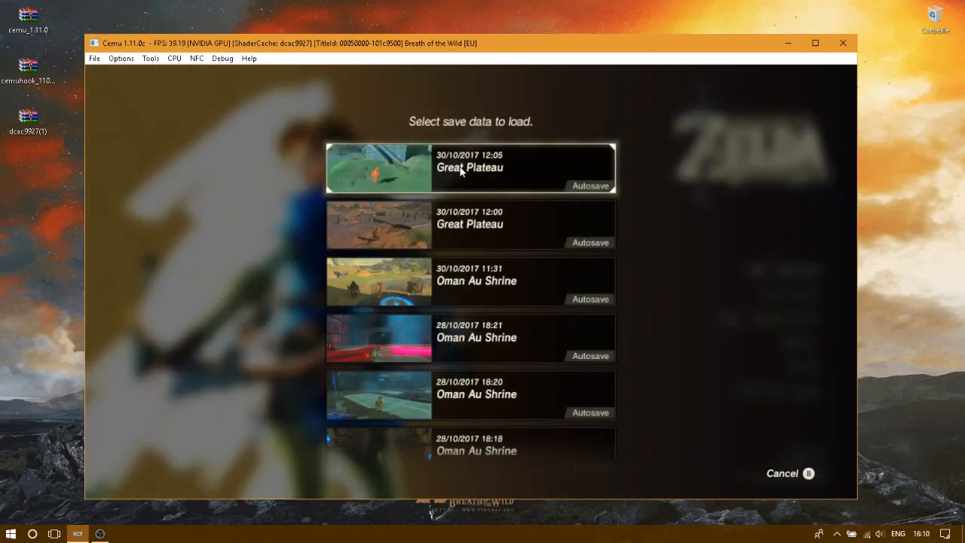
key("Return")
key("Return")
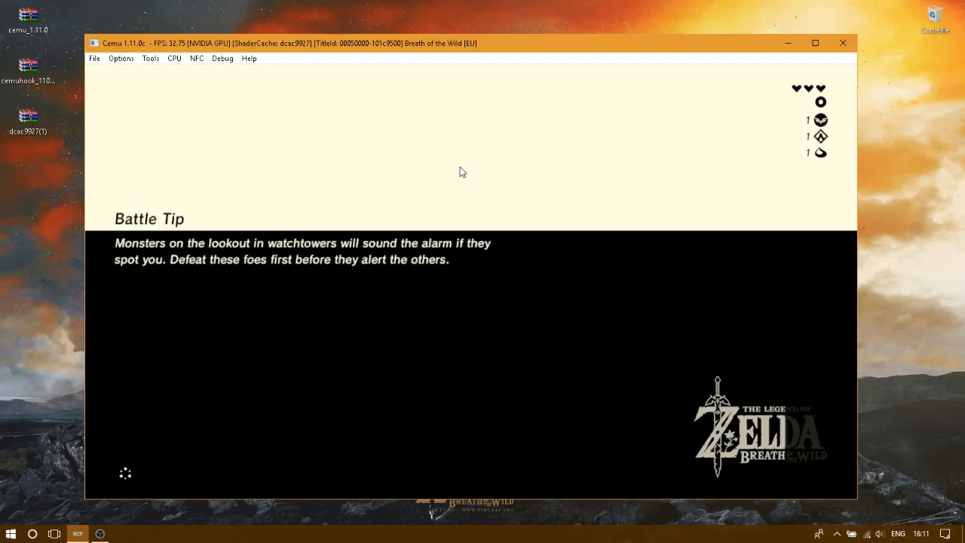
Look over the available console languages without changing the selection, and return to the game
left_click(121, 59)
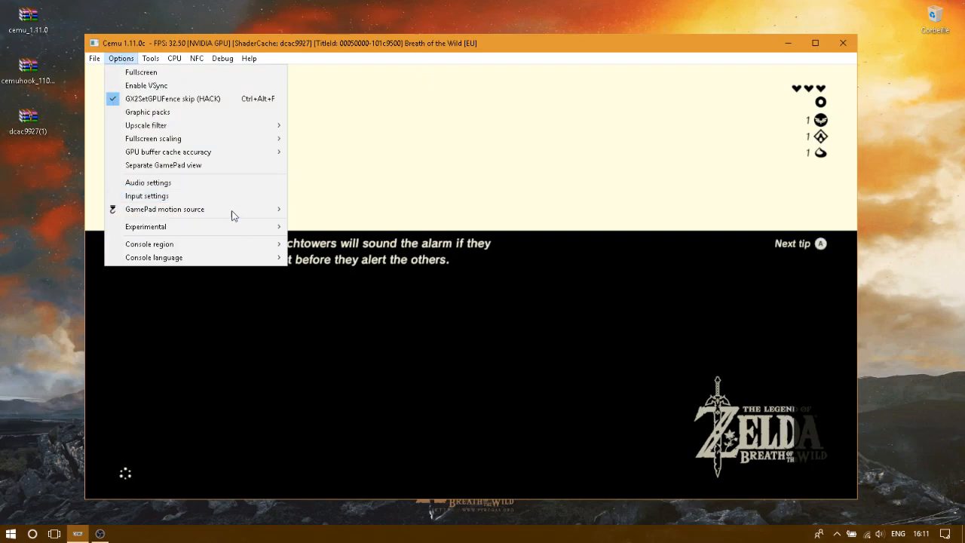
mouse_move(246, 258)
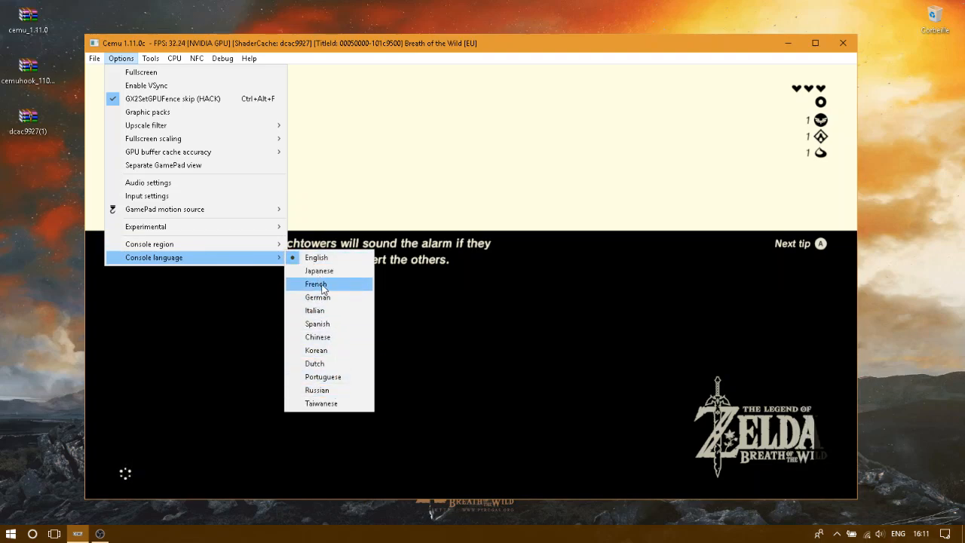
left_click(599, 276)
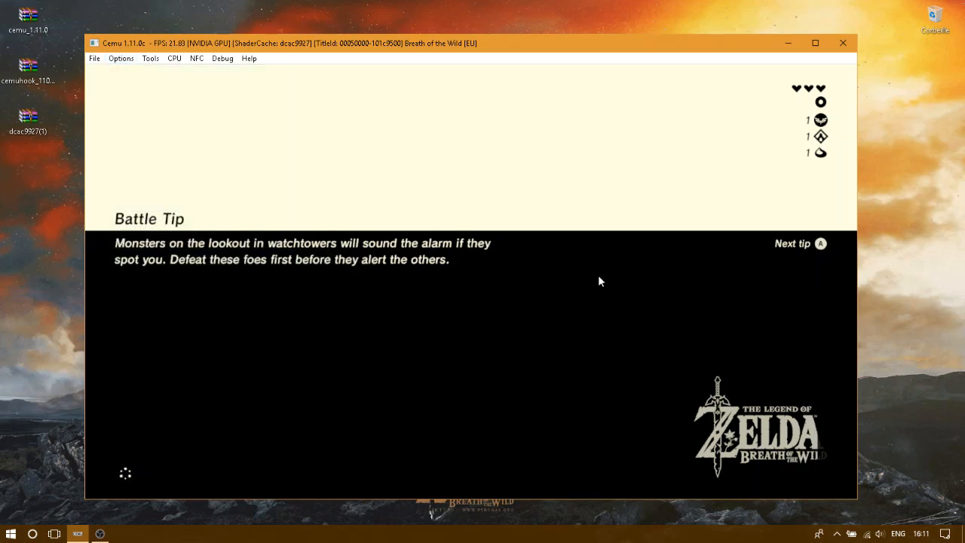
left_click(599, 276)
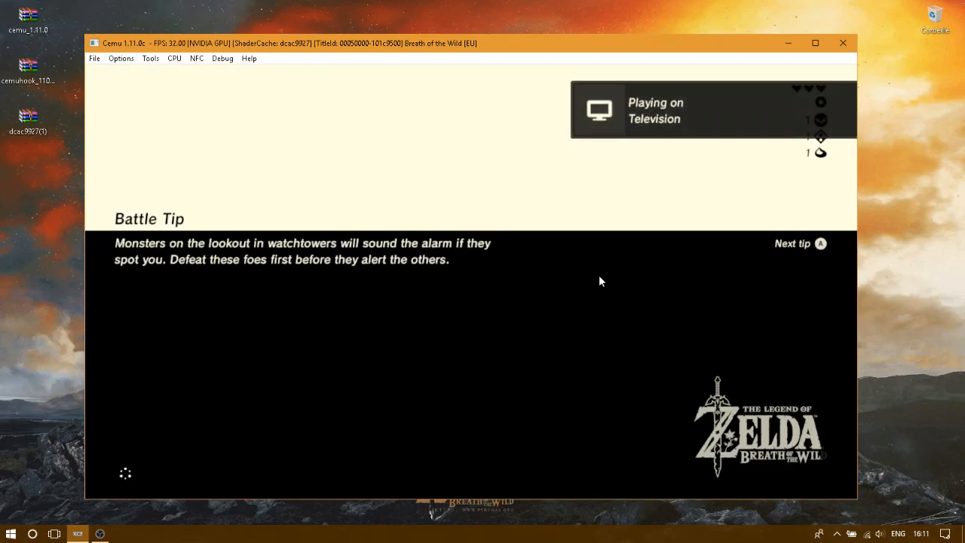